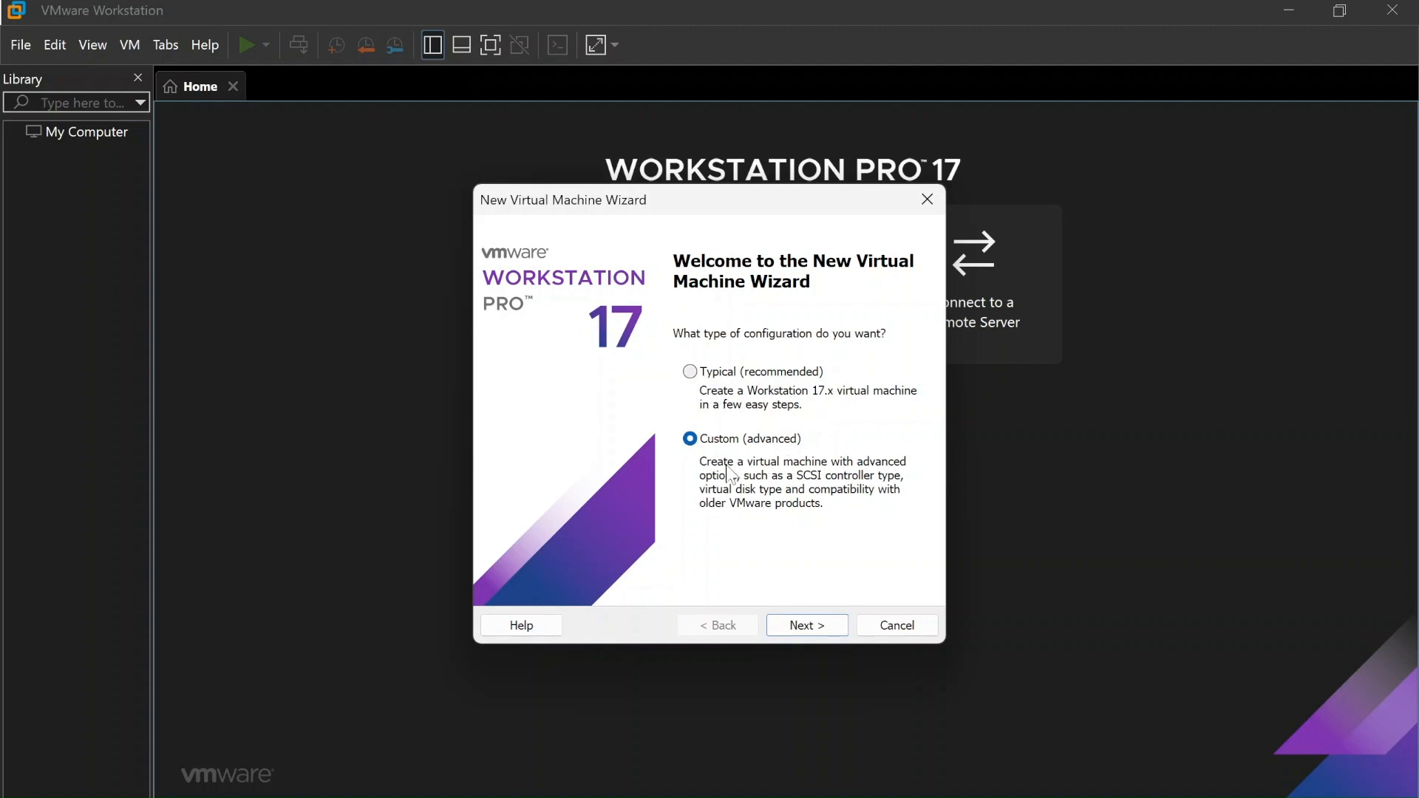
# Go ahead with the Custom (advanced) configuration to the Workstation 17.x hardware compatibility page
pyautogui.press('XF86MonBrightnessUp')
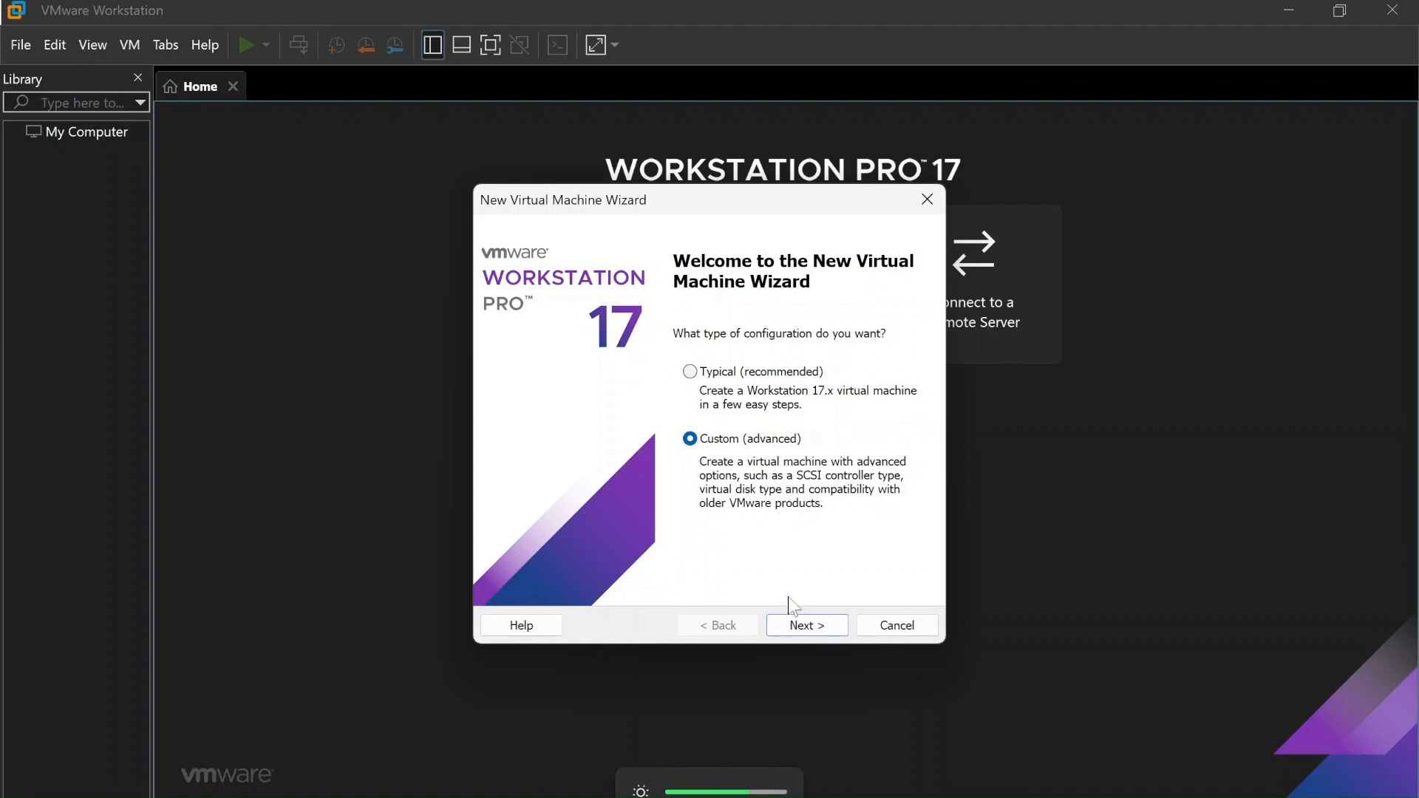
pyautogui.click(814, 626)
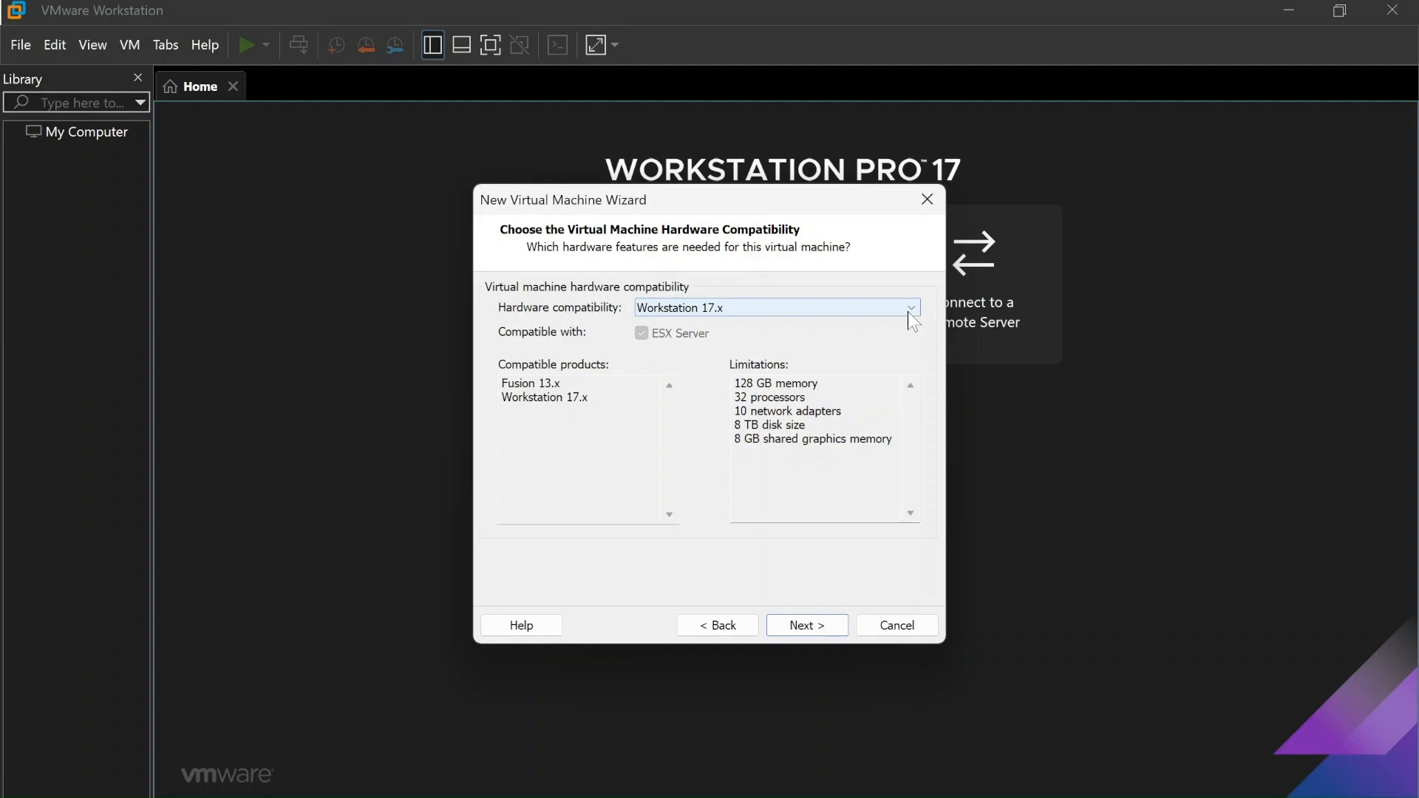
pyautogui.click(909, 311)
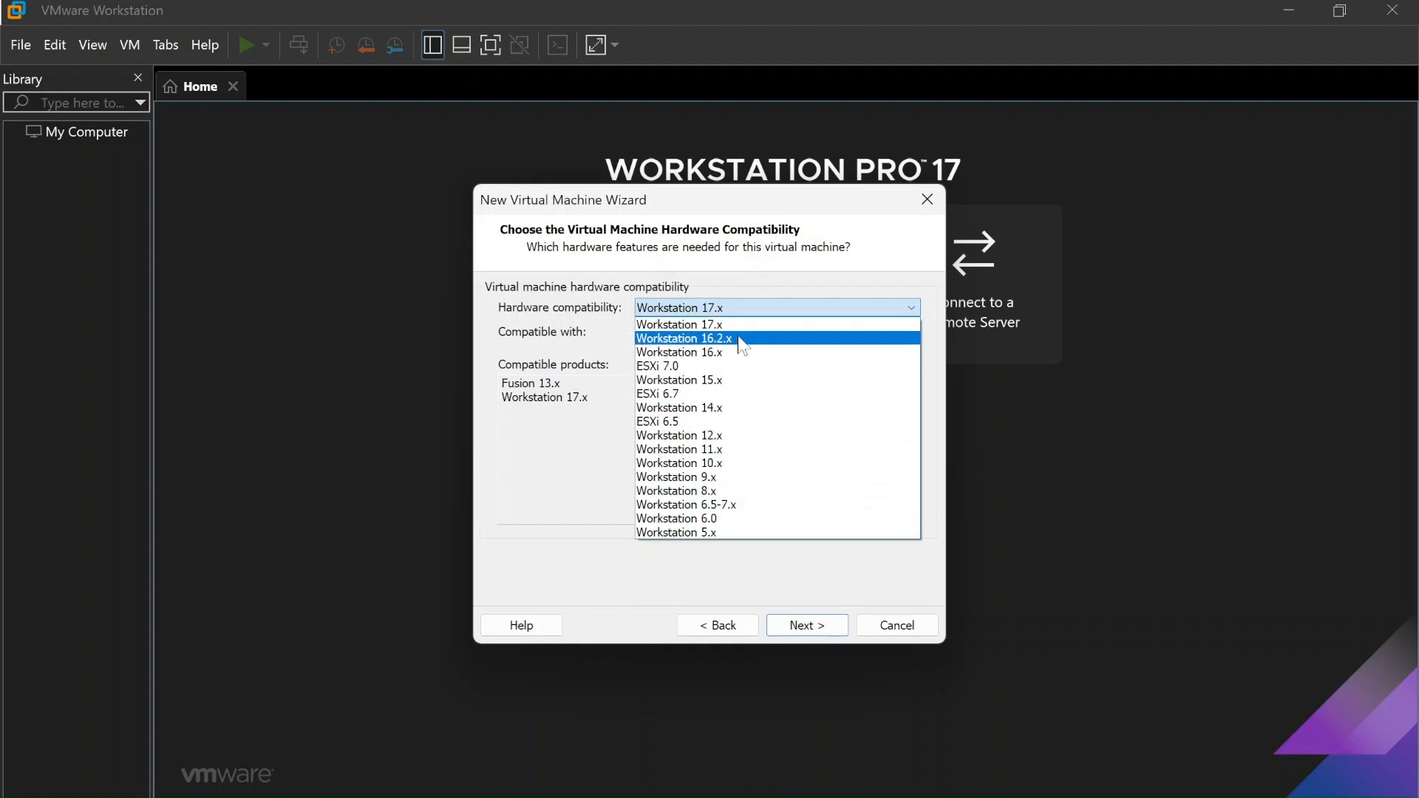
pyautogui.click(705, 325)
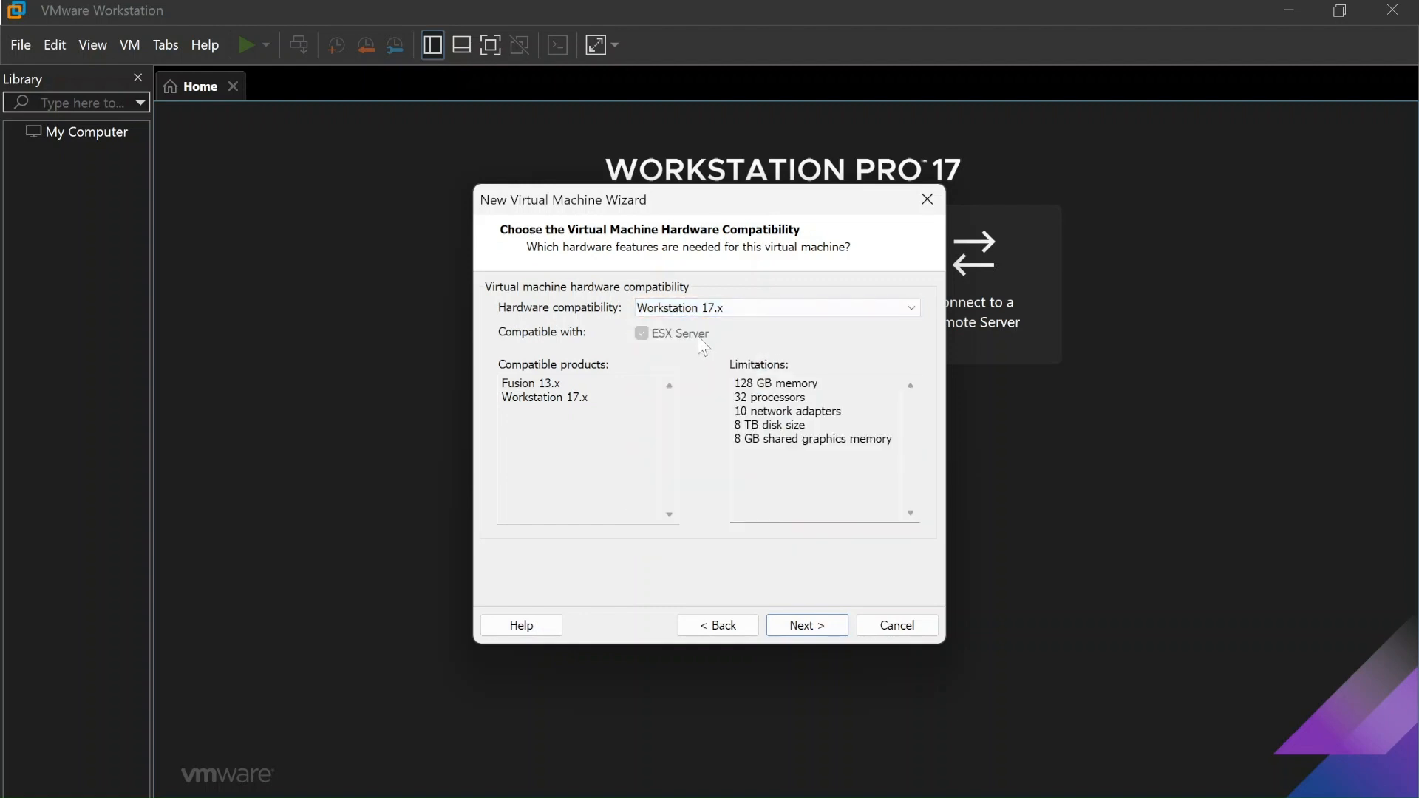
pyautogui.click(507, 383)
pyautogui.hotkey('shift', 'End')
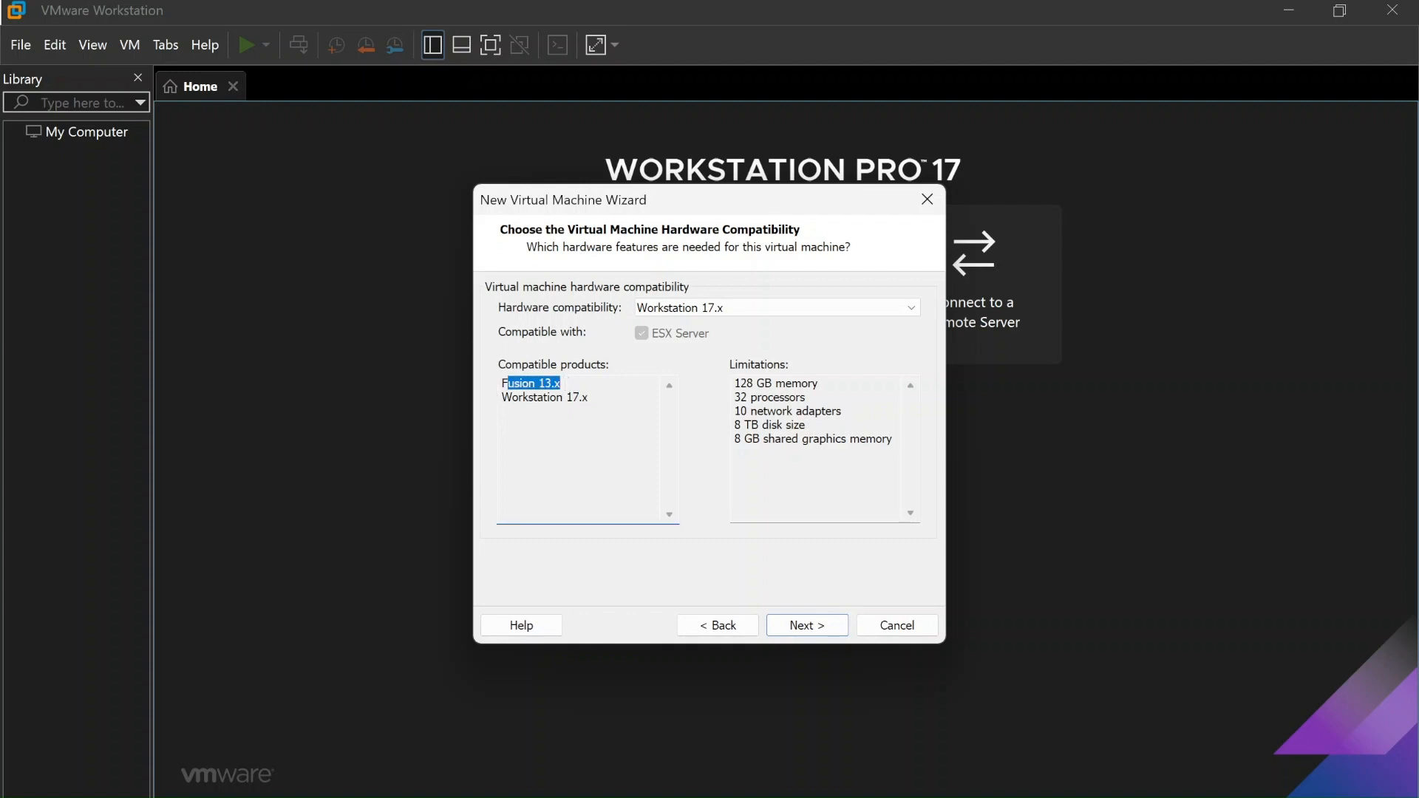
pyautogui.press('Left')
pyautogui.moveTo(589, 397); pyautogui.dragTo(519, 384)
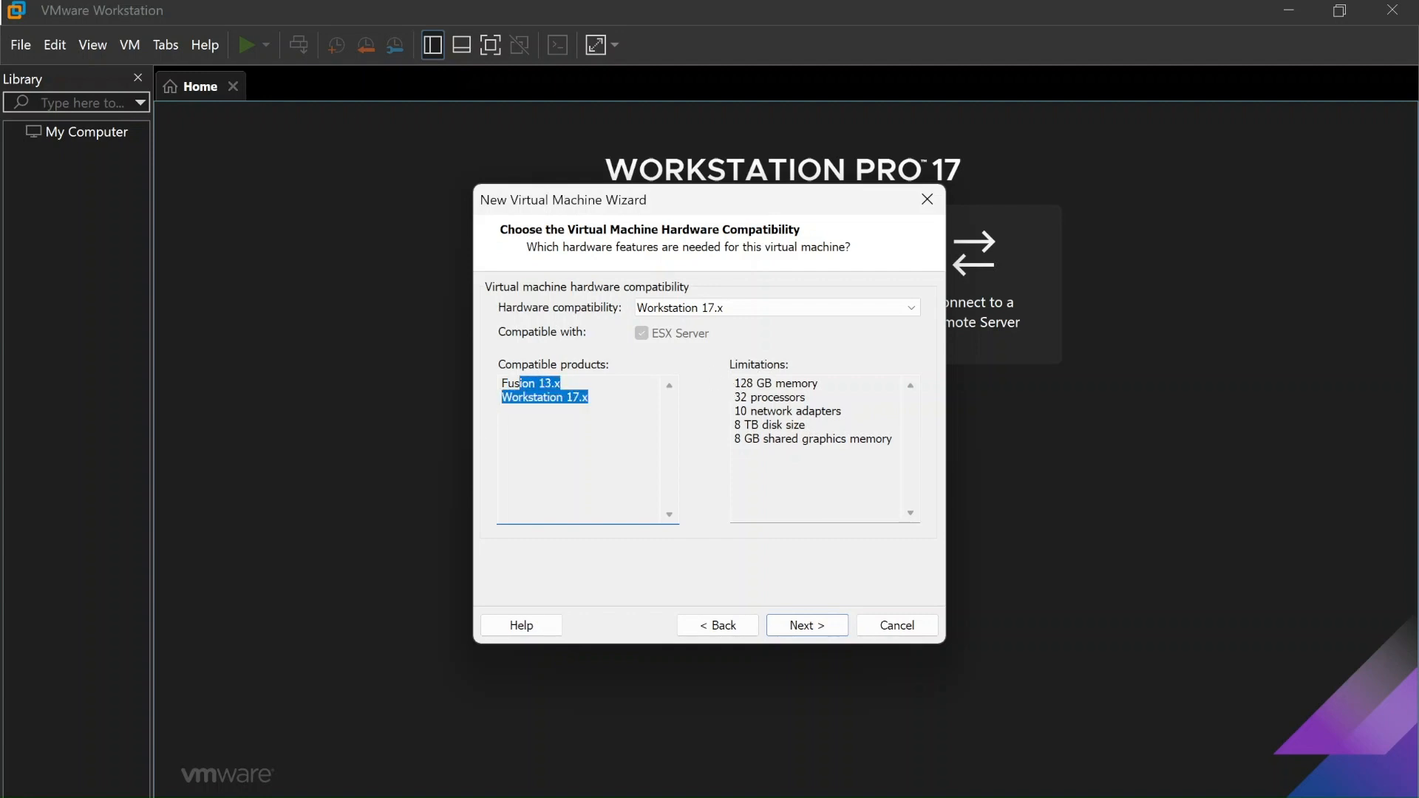
pyautogui.moveTo(734, 397); pyautogui.dragTo(841, 410)
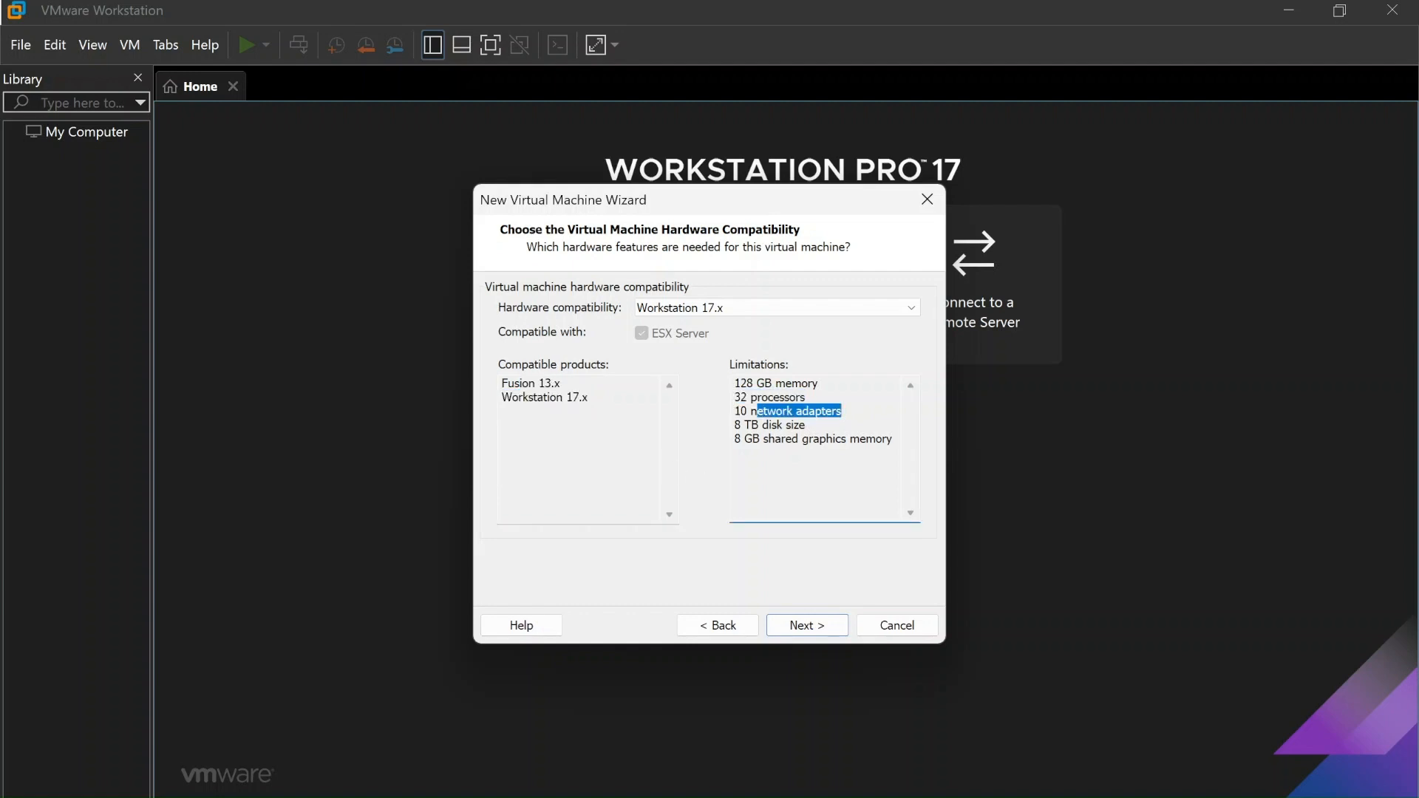
pyautogui.moveTo(759, 425); pyautogui.dragTo(893, 439)
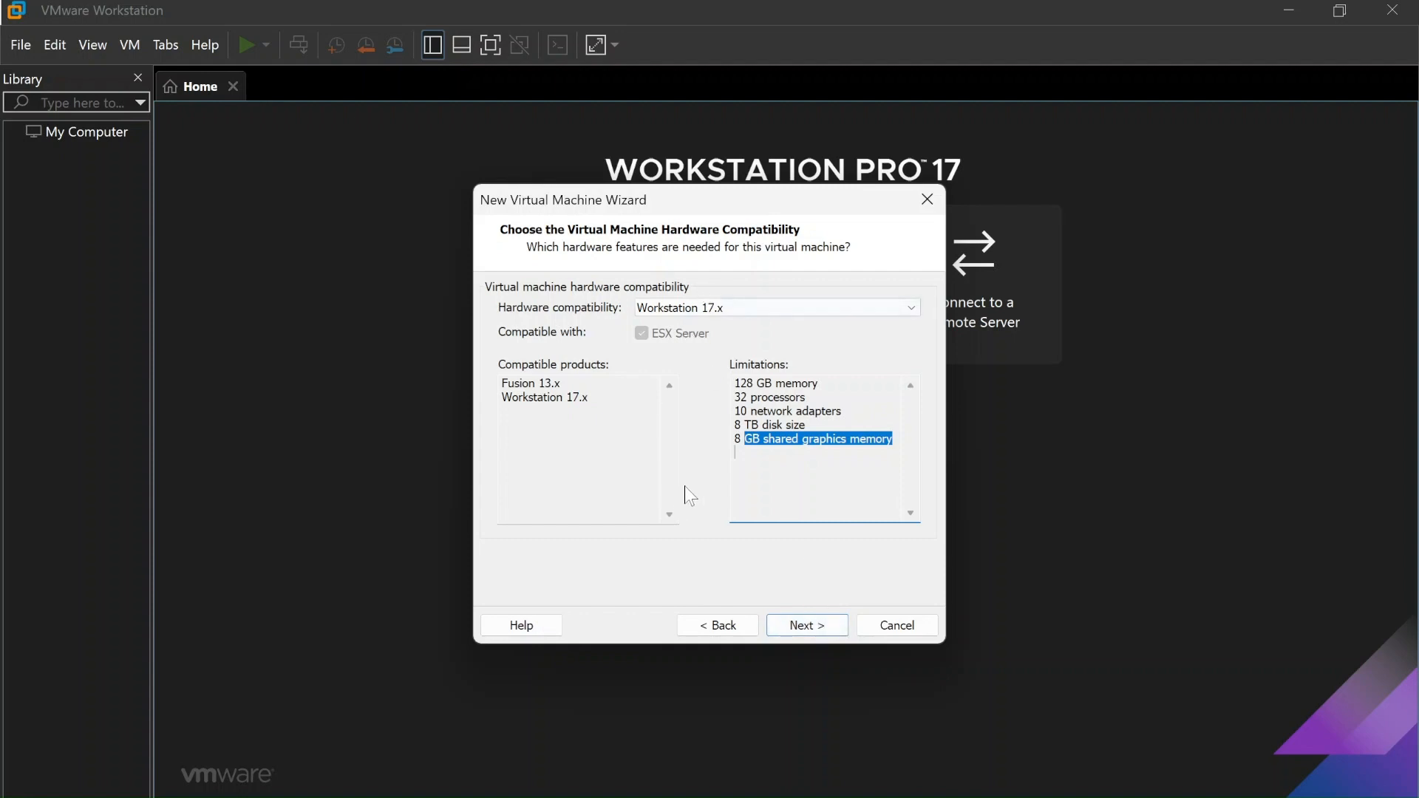
# Use C:\virtual_labs\CentOS-7-x86_64-DVD-2207-02.iso as the installer disc image, detected as CentOS 7 64-bit
pyautogui.click(809, 630)
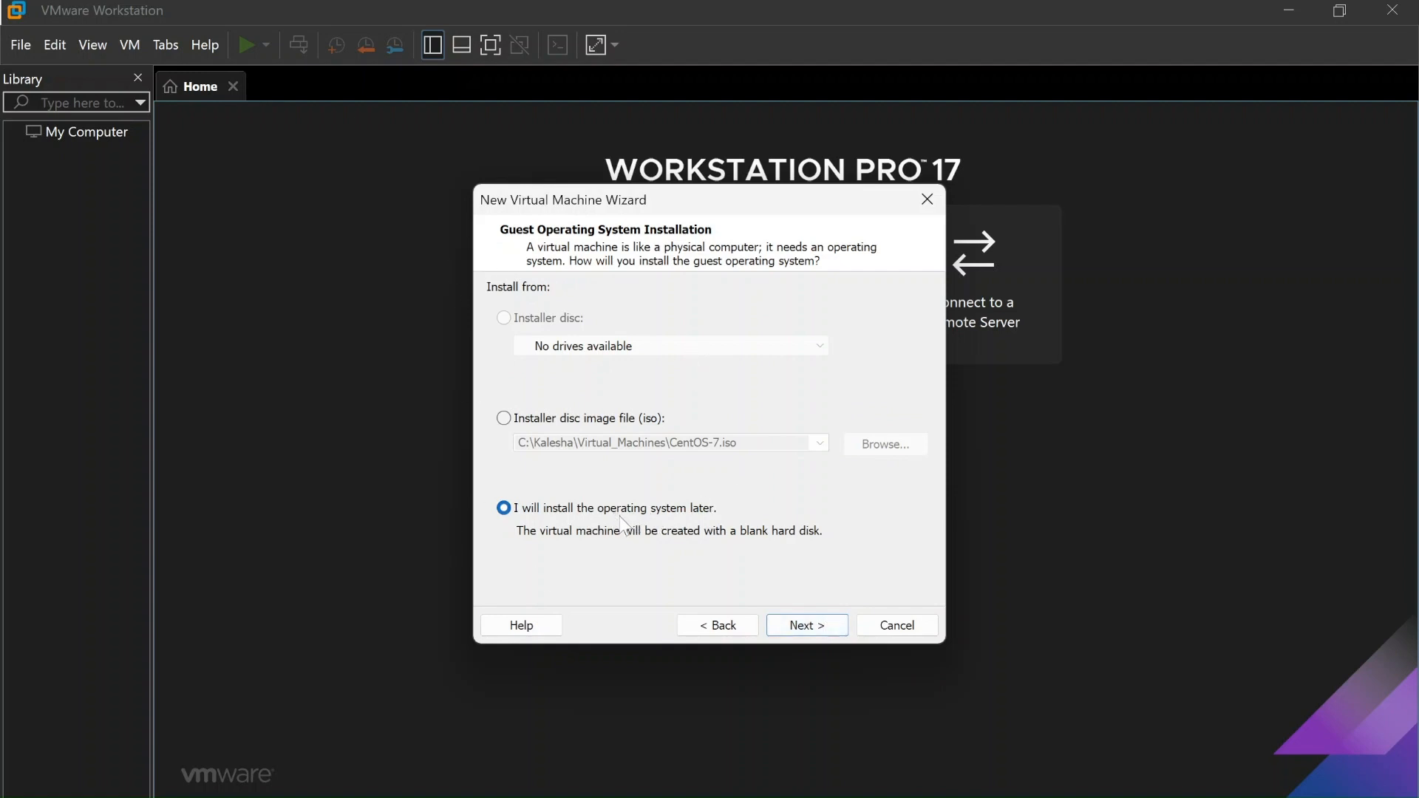
pyautogui.click(568, 420)
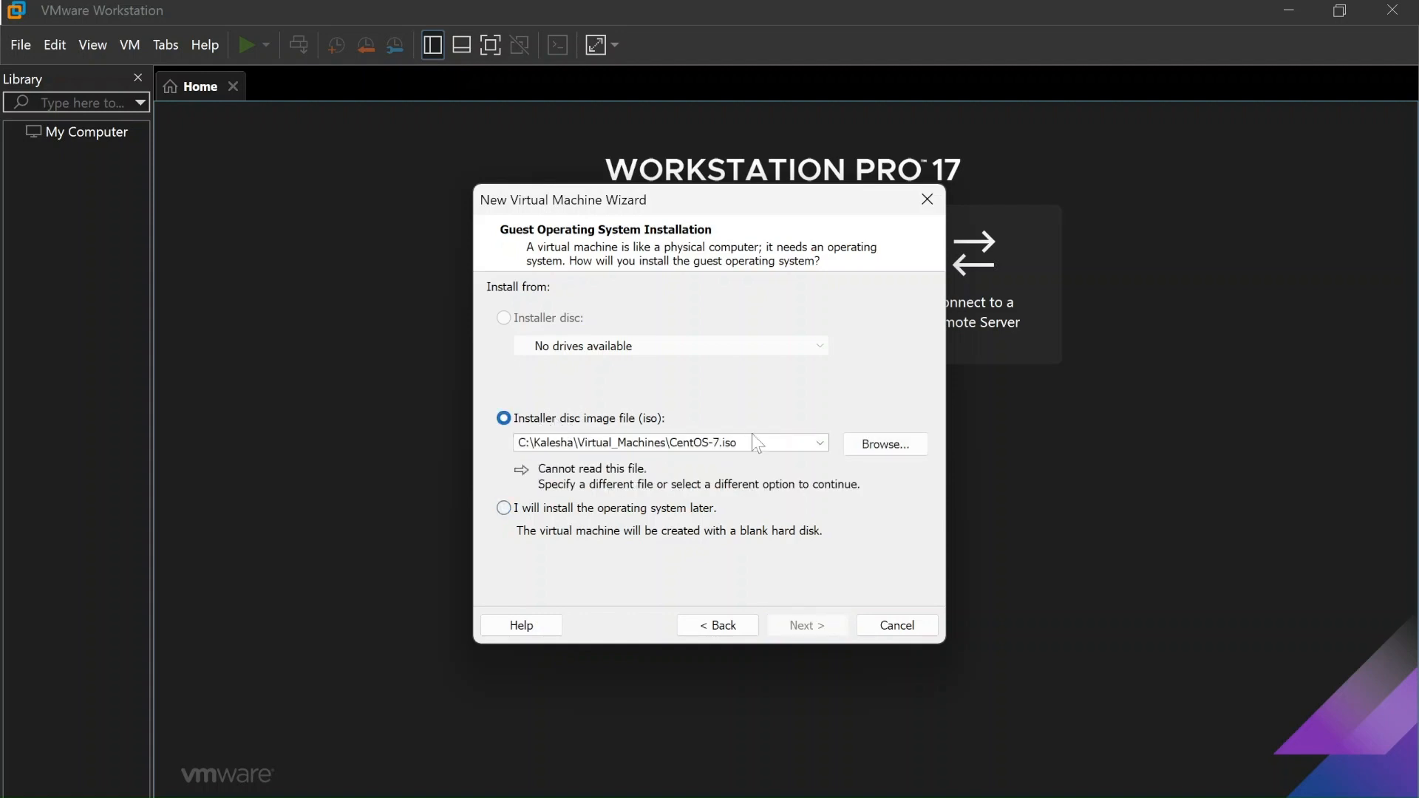
pyautogui.click(883, 446)
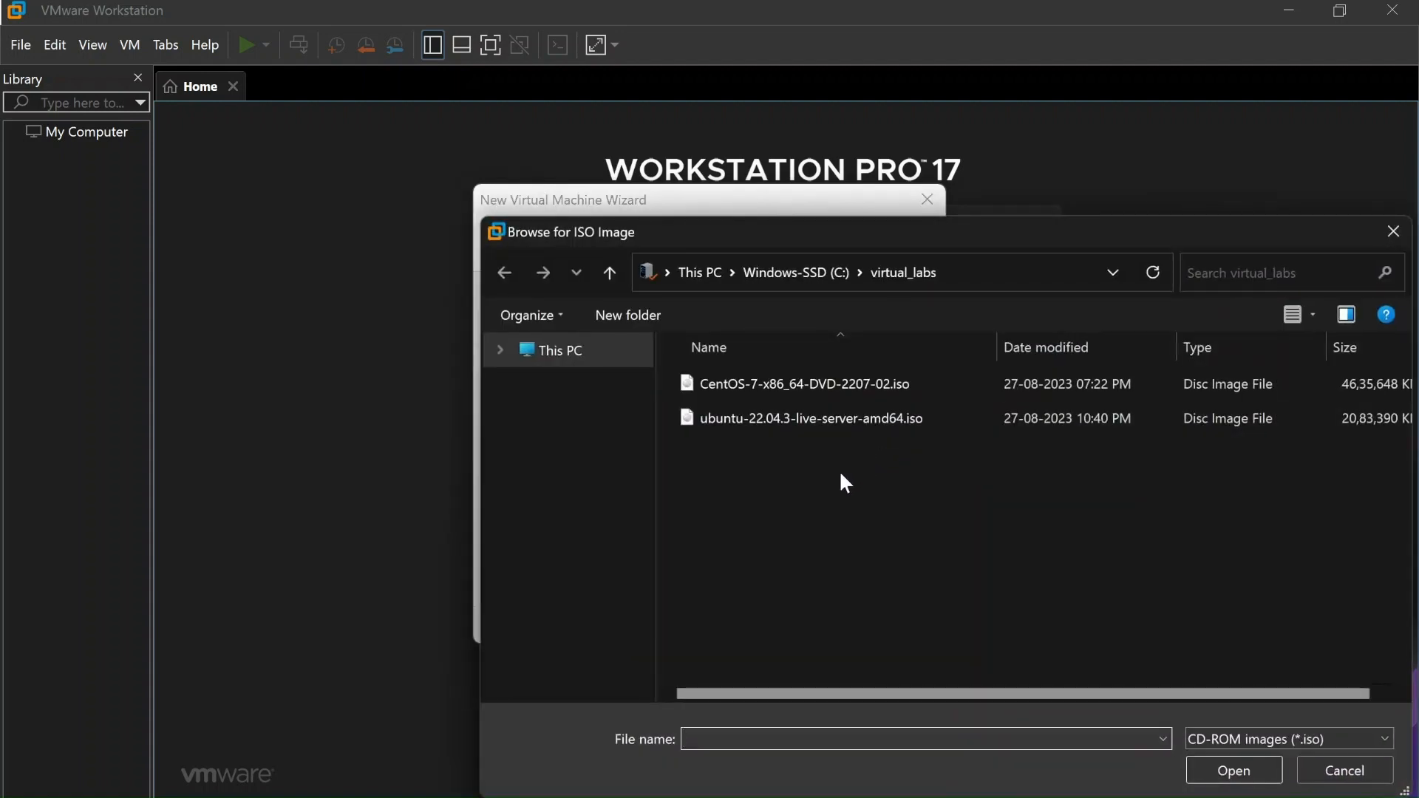
pyautogui.click(800, 380)
pyautogui.click(770, 418)
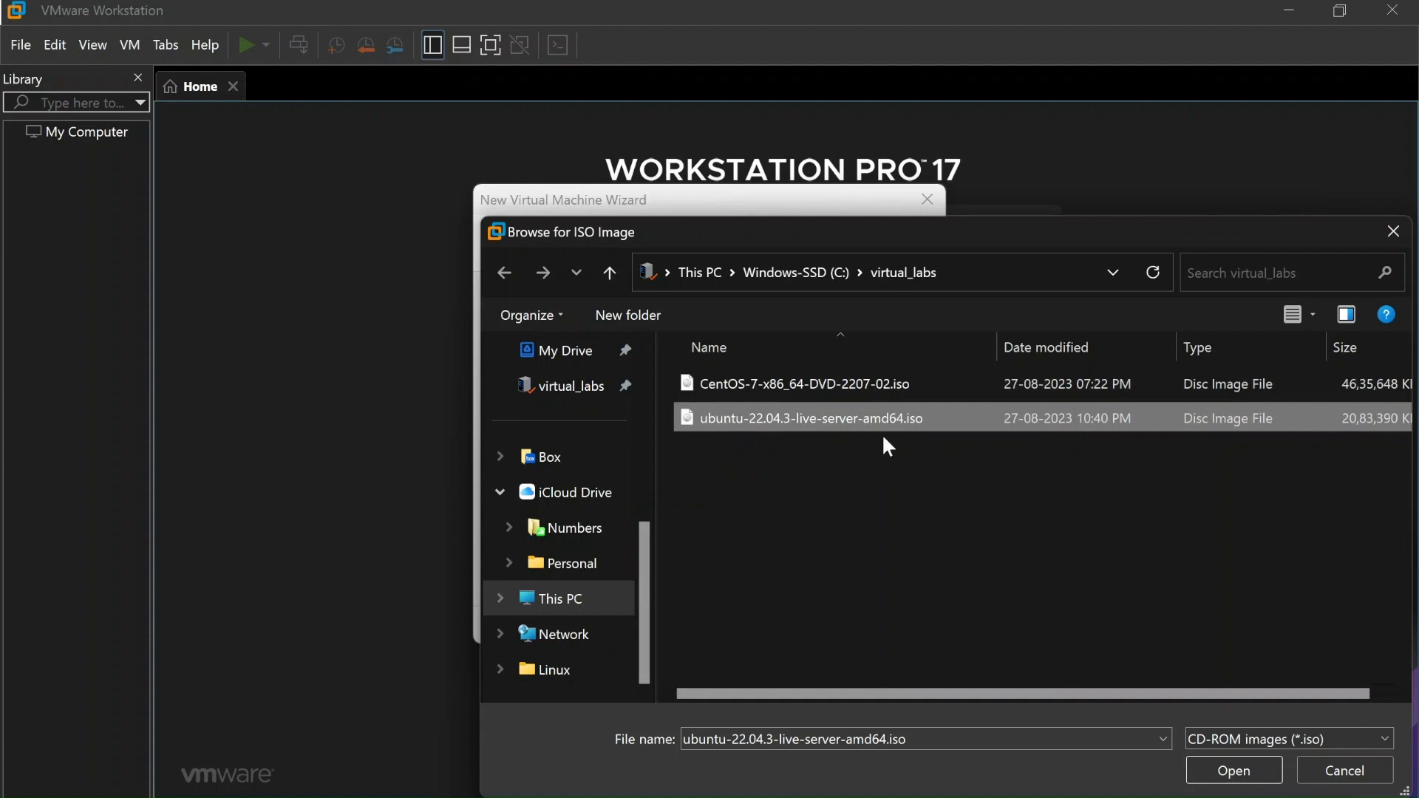
pyautogui.click(761, 374)
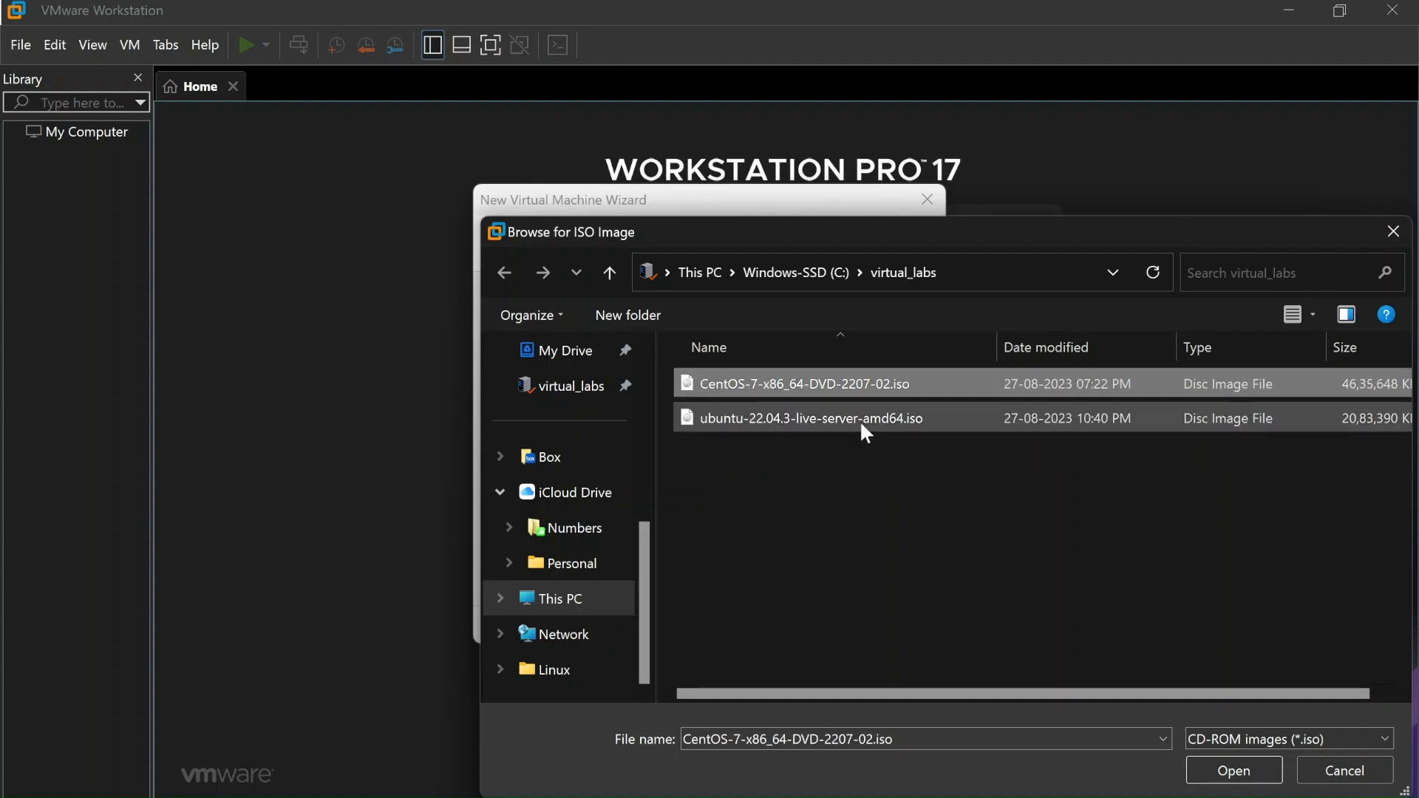
pyautogui.click(1244, 773)
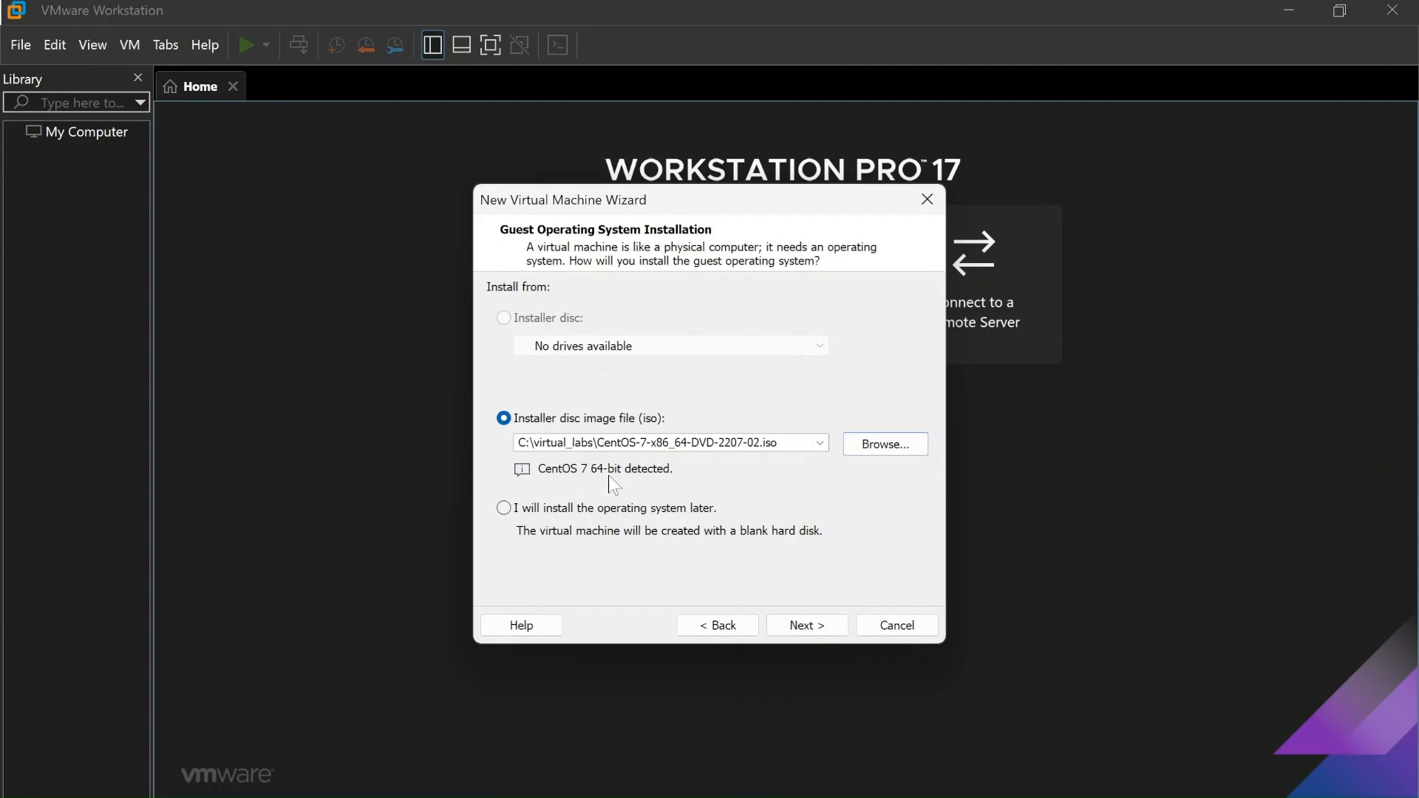
pyautogui.moveTo(674, 199); pyautogui.dragTo(636, 151)
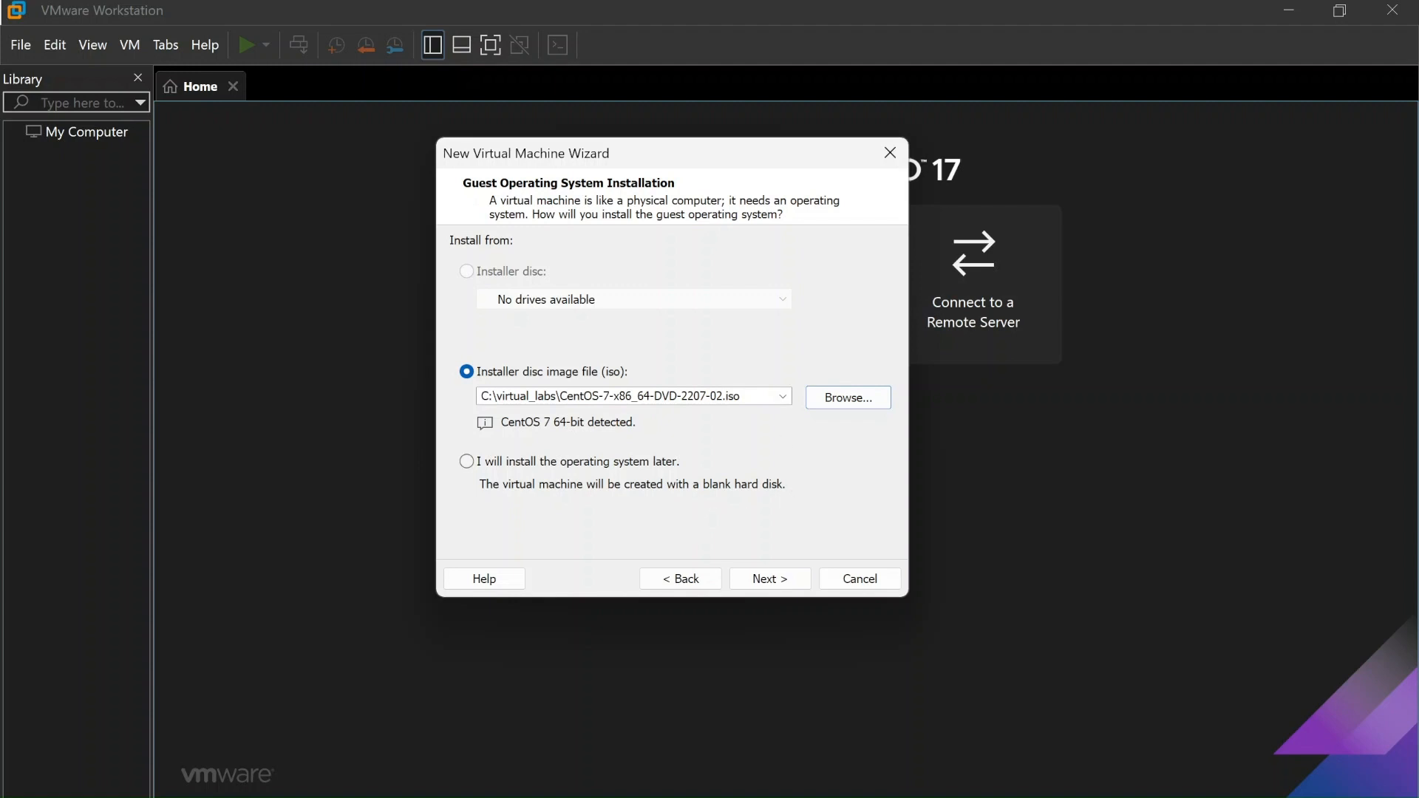
# Name the virtual machine Kalesha_TechFusion
pyautogui.click(783, 582)
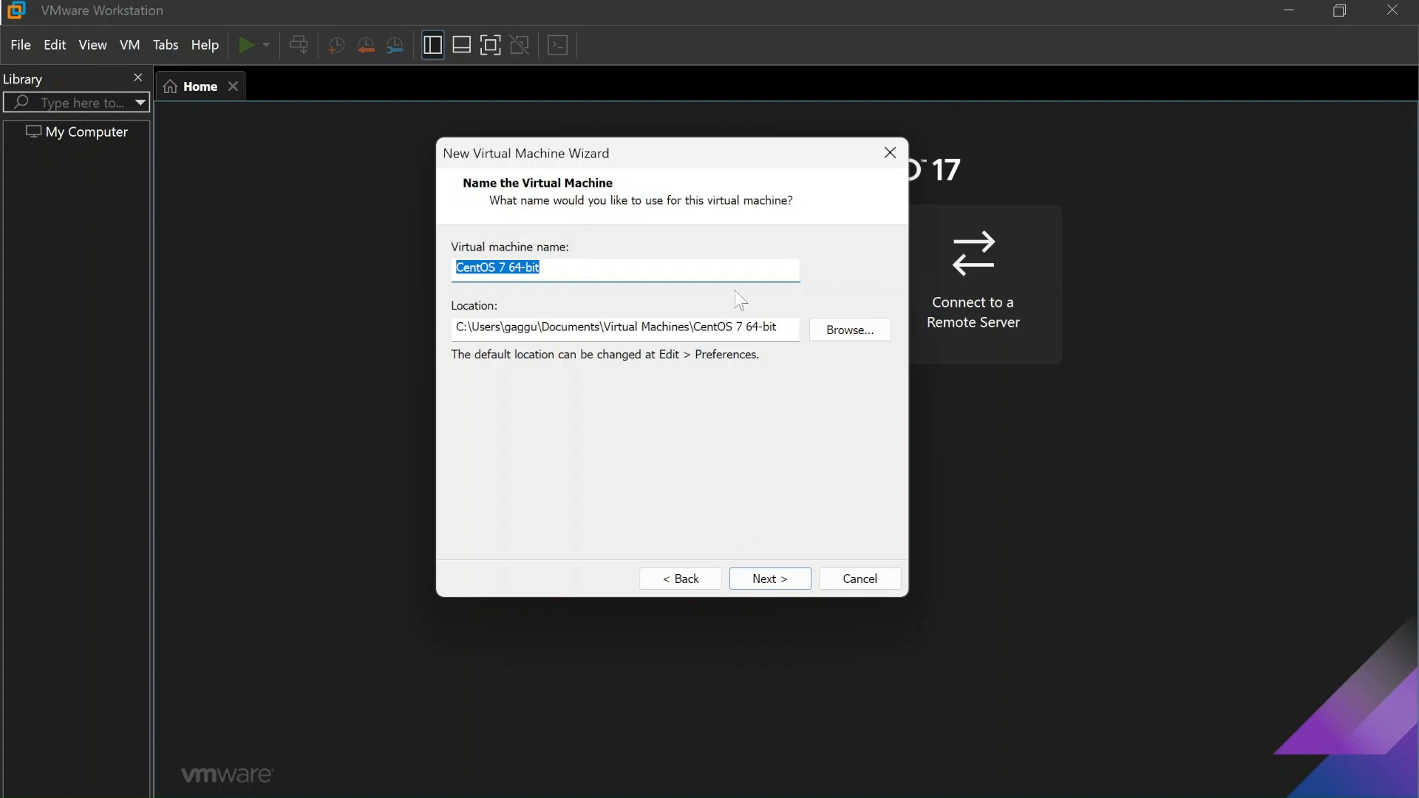
pyautogui.write('kalesha')
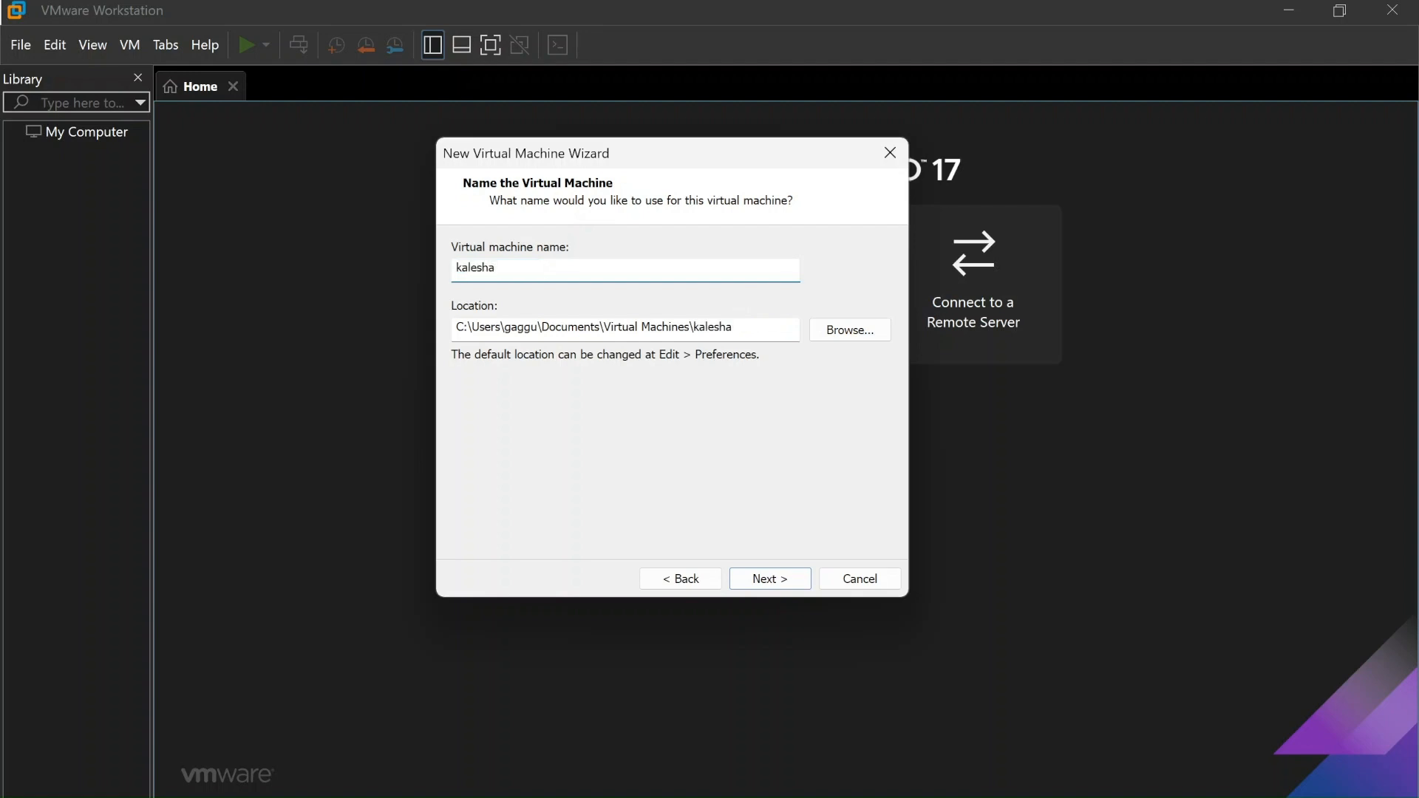
pyautogui.write('_tech')
pyautogui.press('BackSpace')
pyautogui.press('BackSpace')
pyautogui.press('BackSpace')
pyautogui.press('BackSpace')
pyautogui.press('BackSpace')
pyautogui.press('BackSpace')
pyautogui.press('BackSpace')
pyautogui.press('BackSpace')
pyautogui.press('BackSpace')
pyautogui.press('BackSpace')
pyautogui.press('BackSpace')
pyautogui.press('BackSpace')
pyautogui.write('Kalesha_TechFusion')
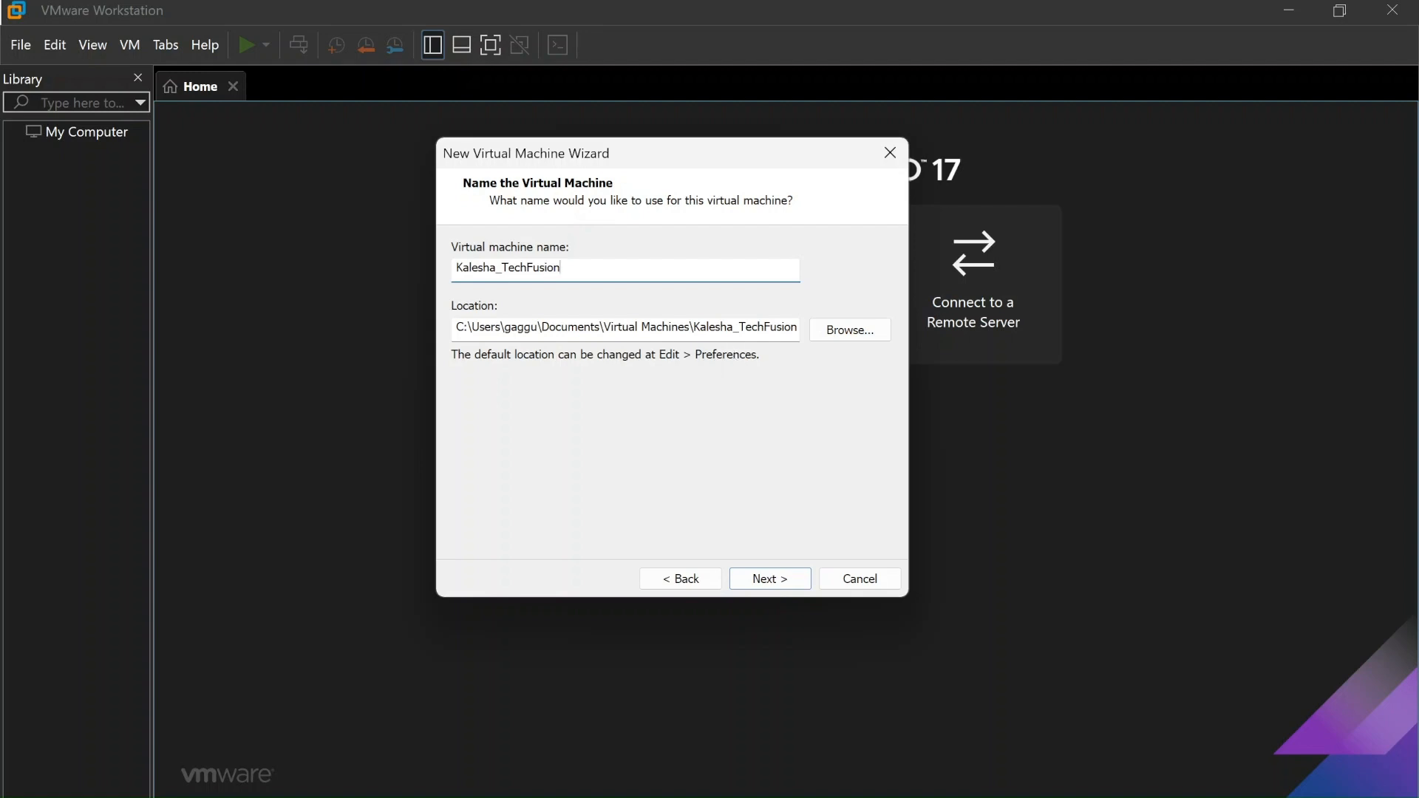
pyautogui.moveTo(561, 268); pyautogui.dragTo(412, 272)
# Set the VM location to C:\virtual_labs\Kalesha_TechFusion and proceed to Processor Configuration
pyautogui.click(848, 329)
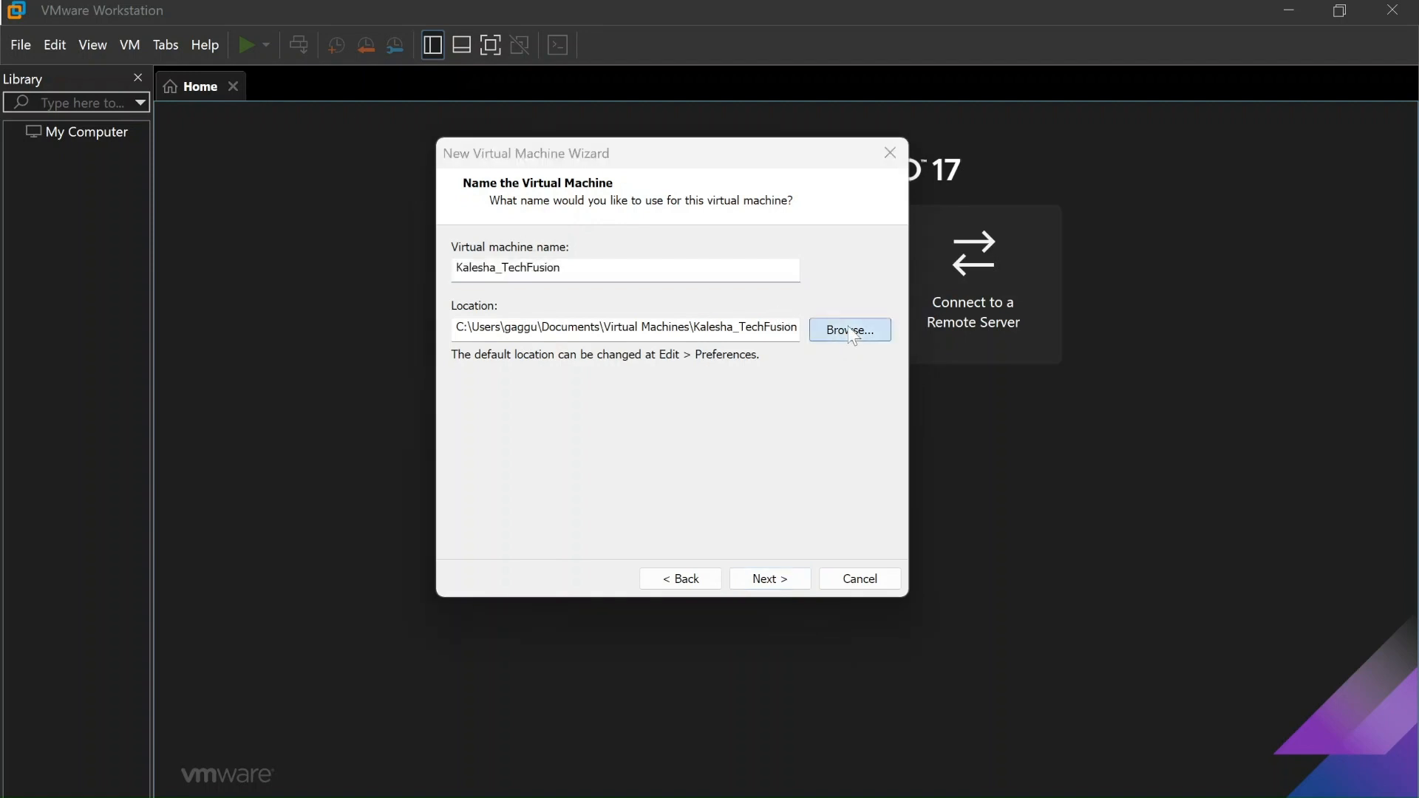
pyautogui.moveTo(862, 397); pyautogui.dragTo(856, 450)
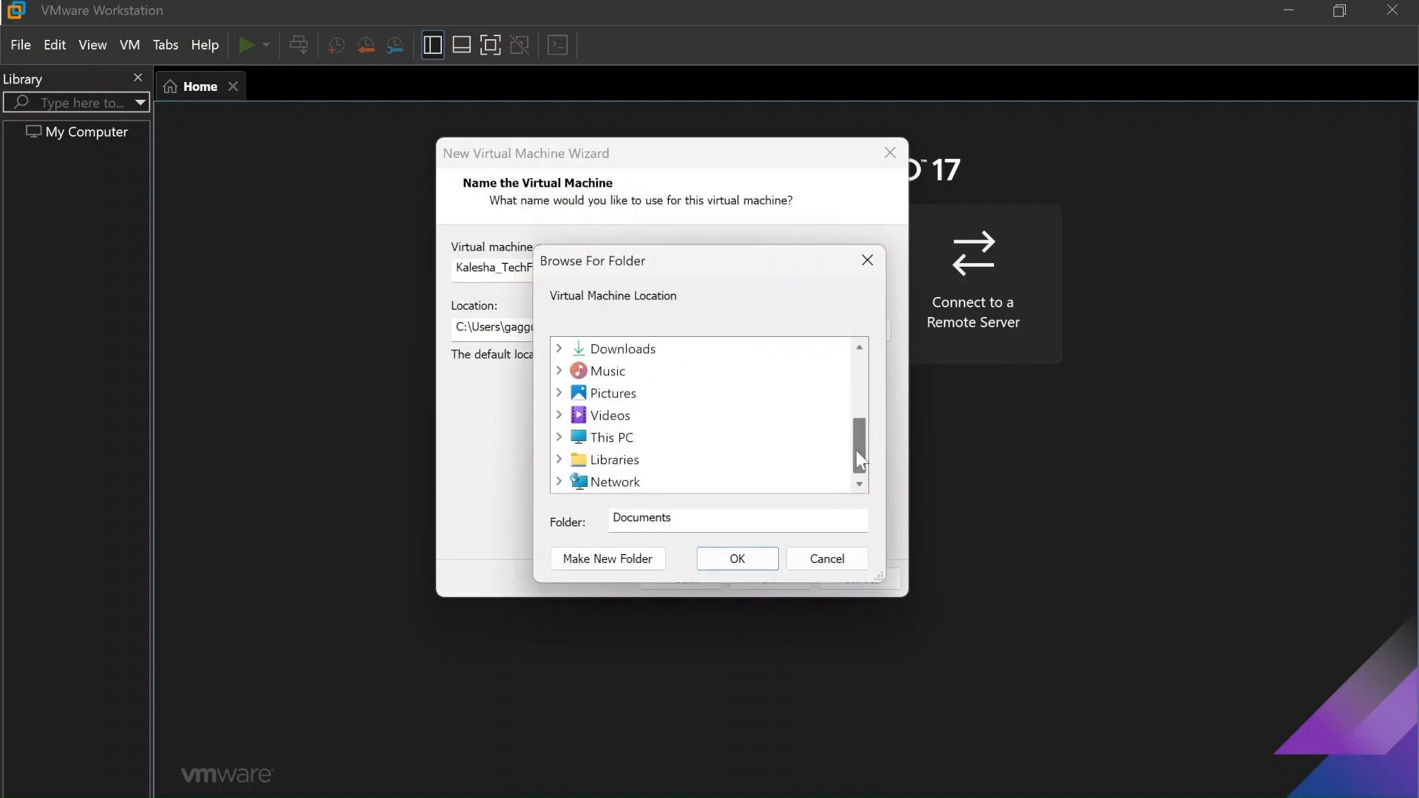
pyautogui.click(560, 437)
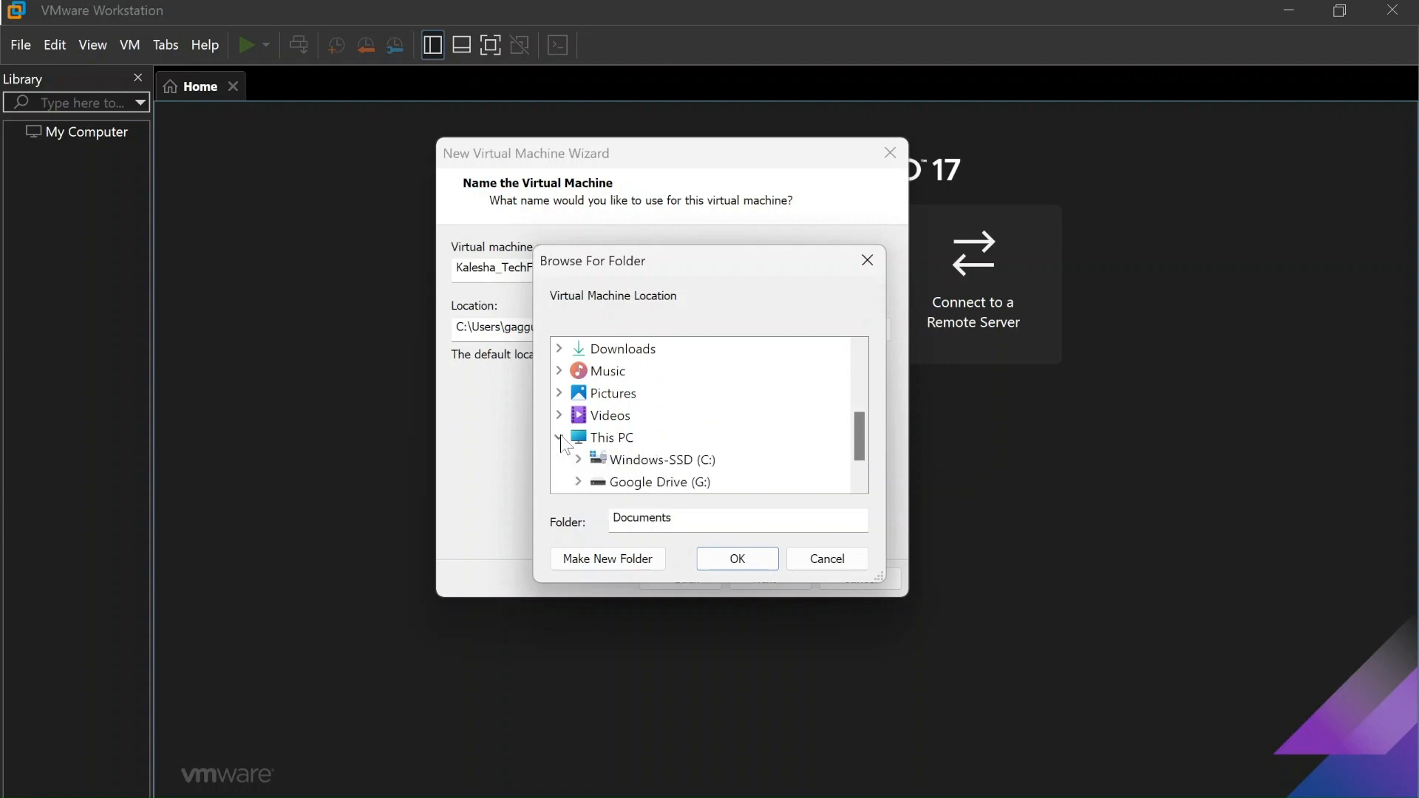
pyautogui.moveTo(857, 443); pyautogui.dragTo(857, 460)
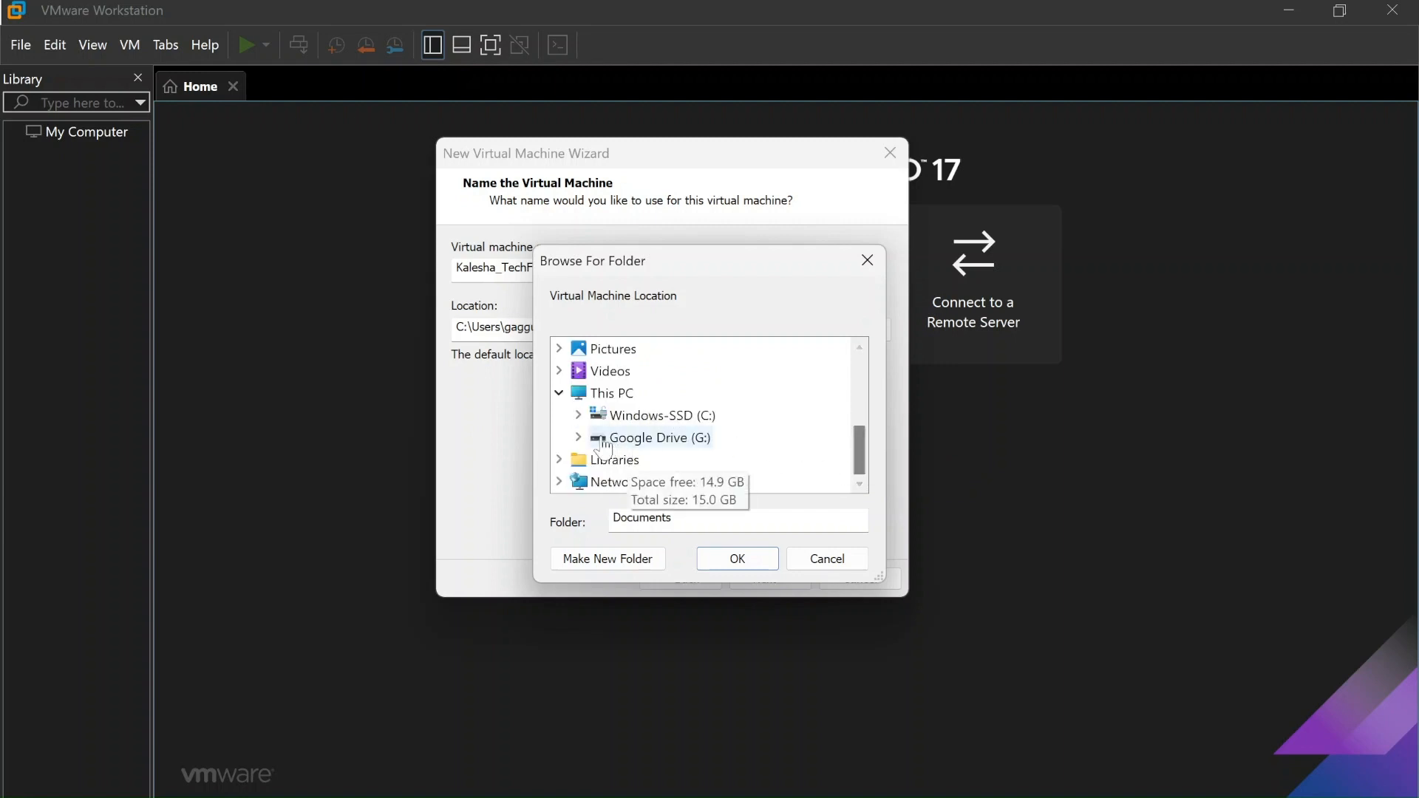
pyautogui.click(578, 415)
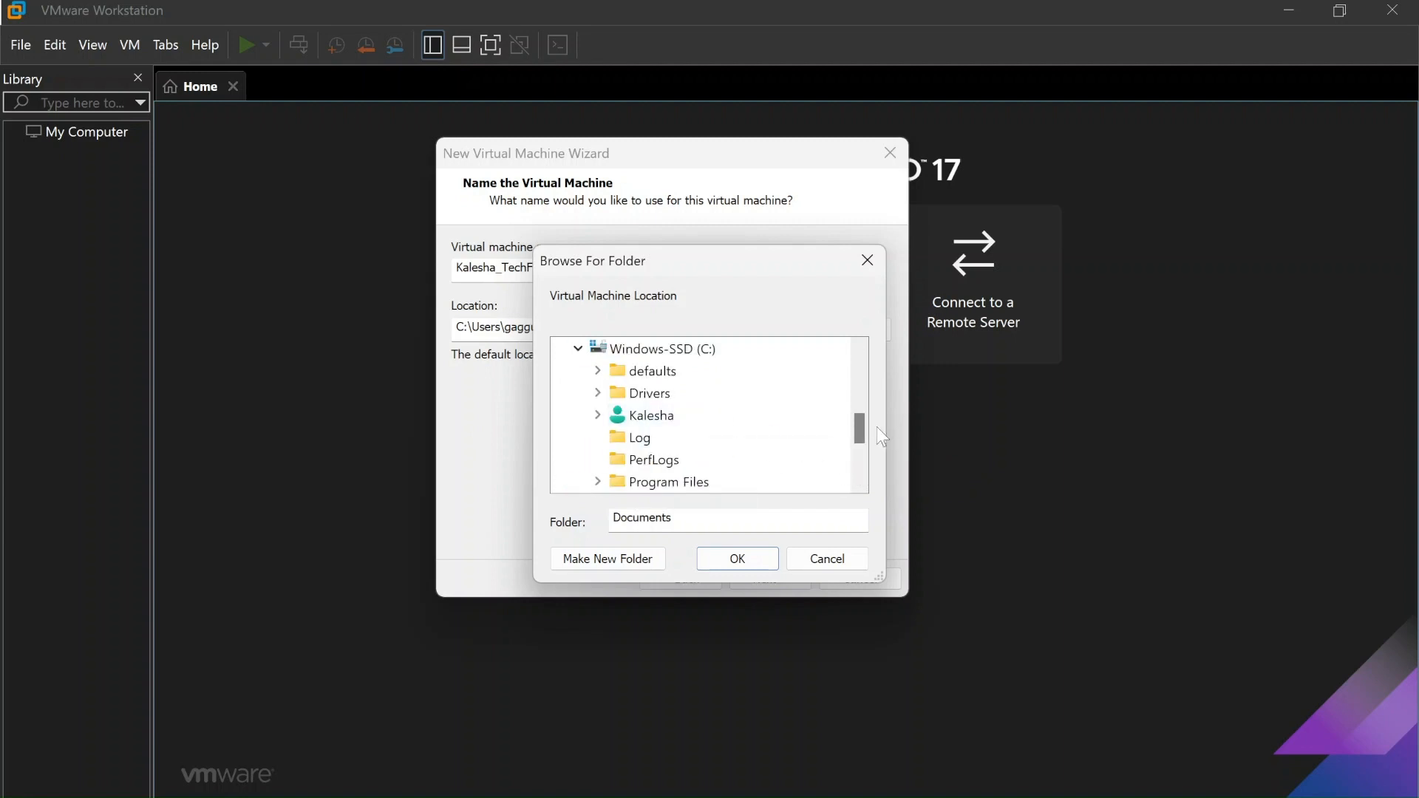
pyautogui.moveTo(857, 427); pyautogui.dragTo(856, 489)
pyautogui.click(660, 392)
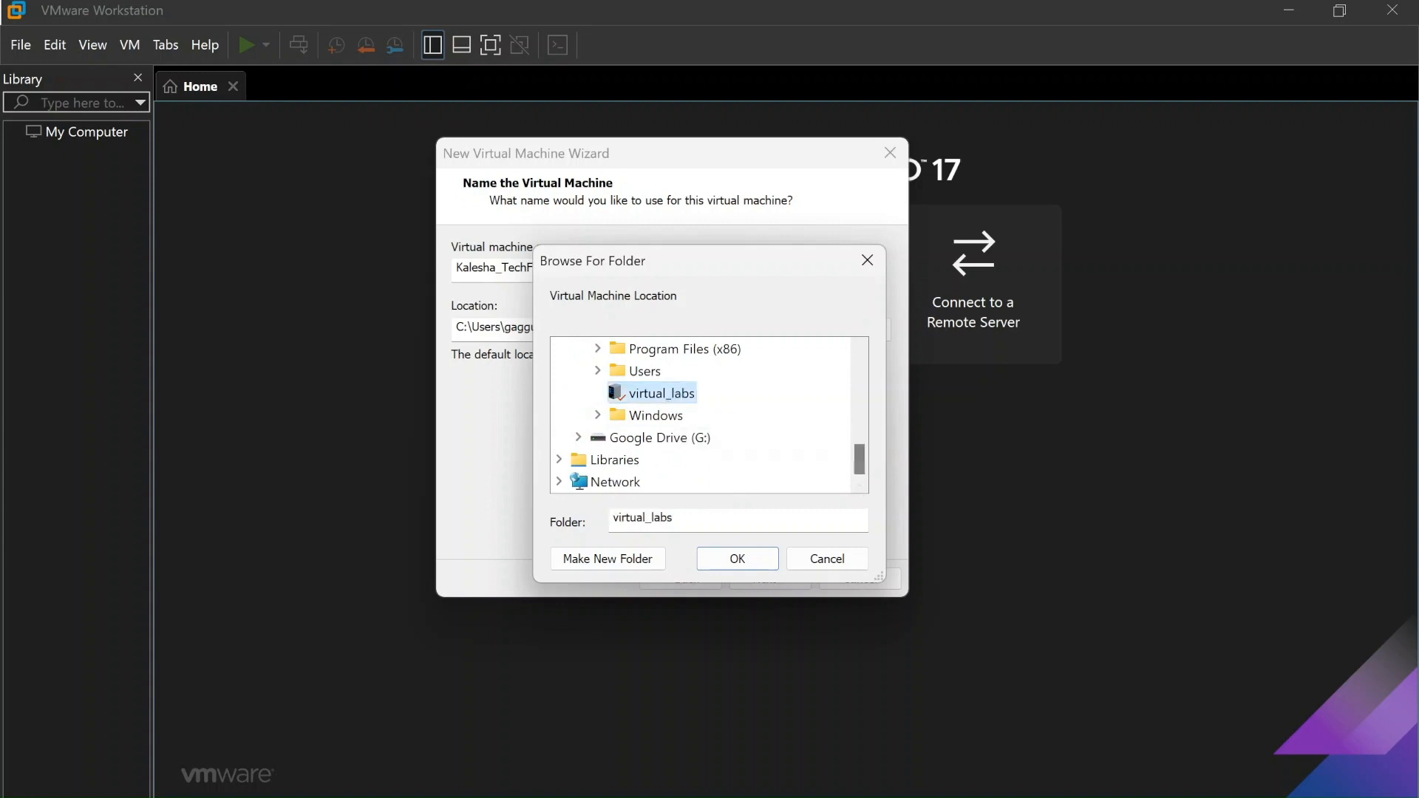
pyautogui.click(738, 560)
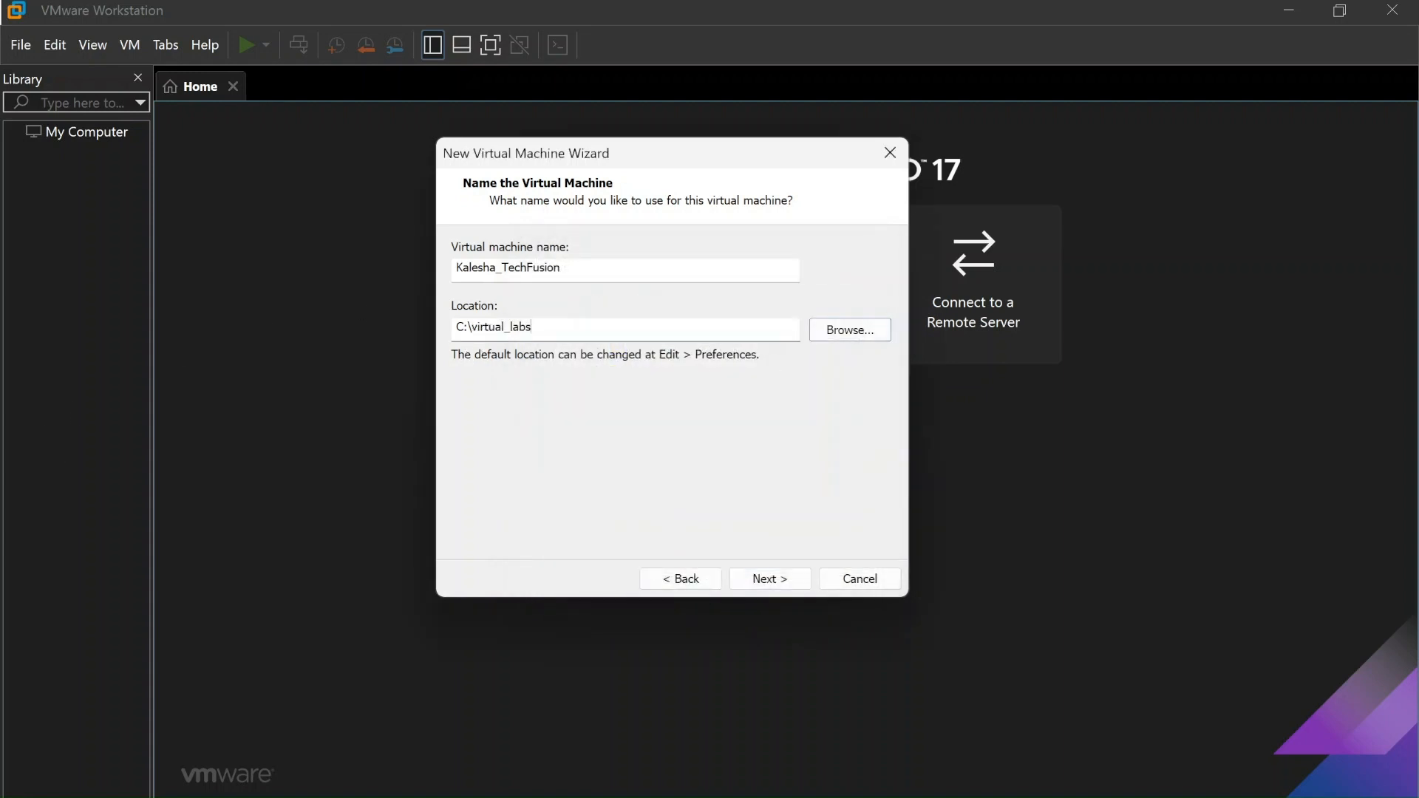
pyautogui.write('\\Kalesha_TechFusion')
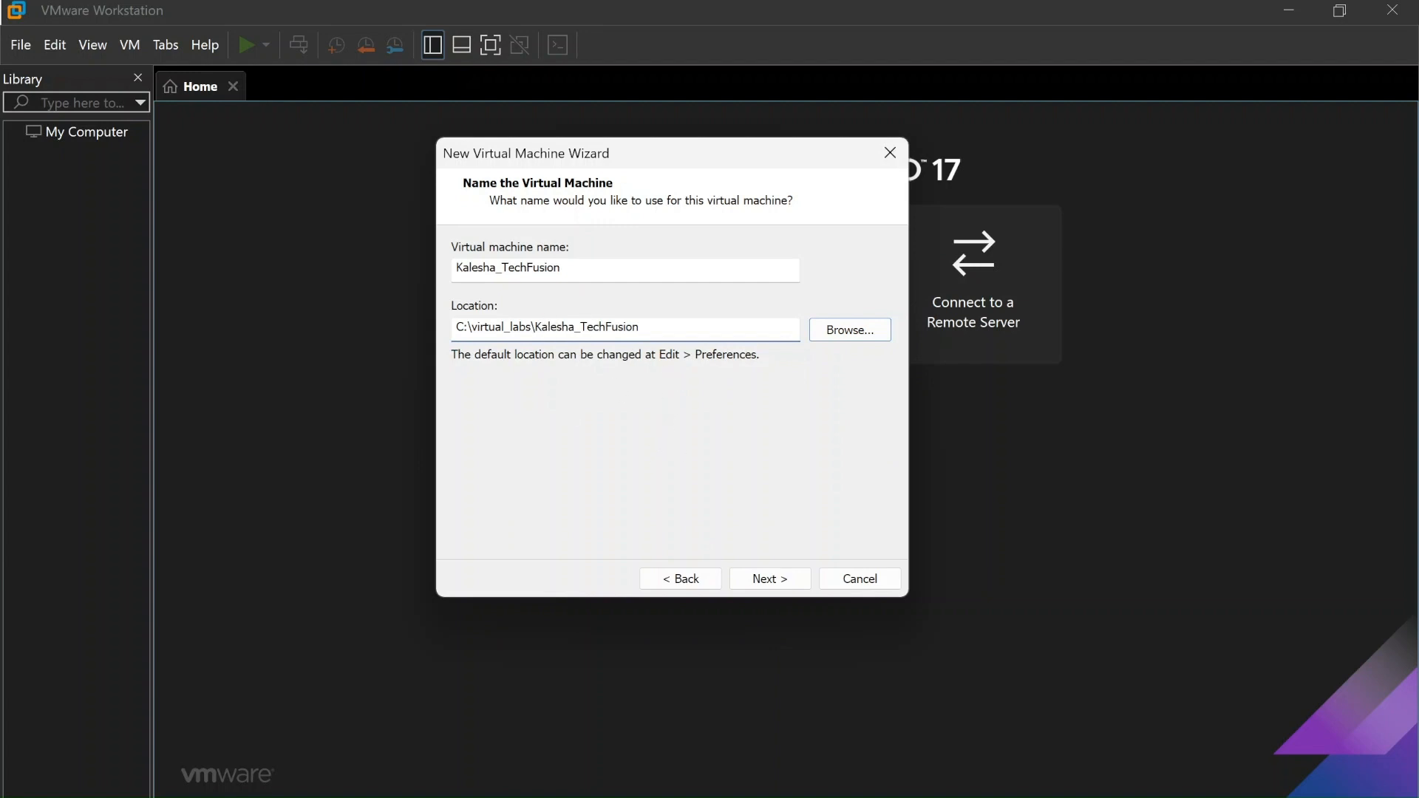
pyautogui.moveTo(536, 327); pyautogui.dragTo(639, 326)
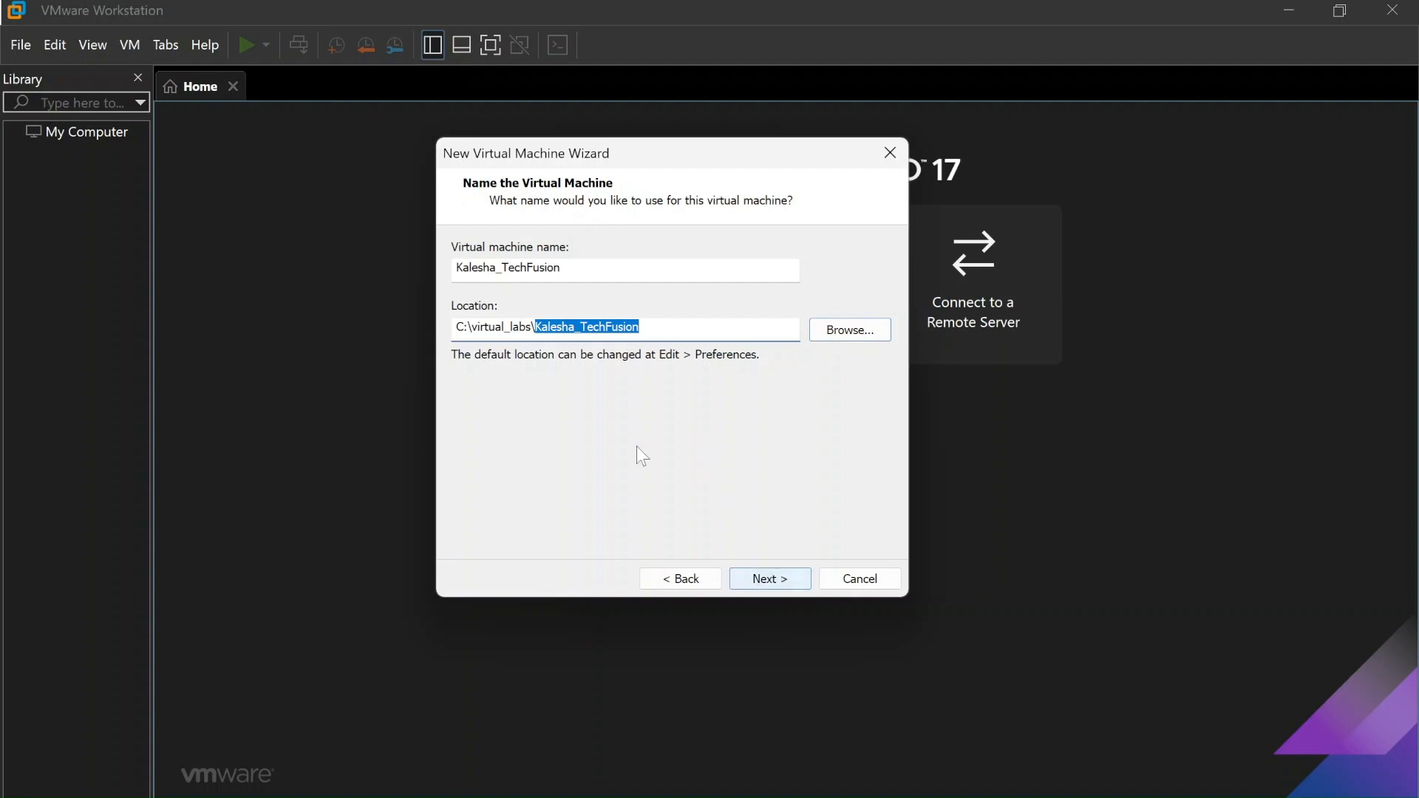
pyautogui.click(588, 327)
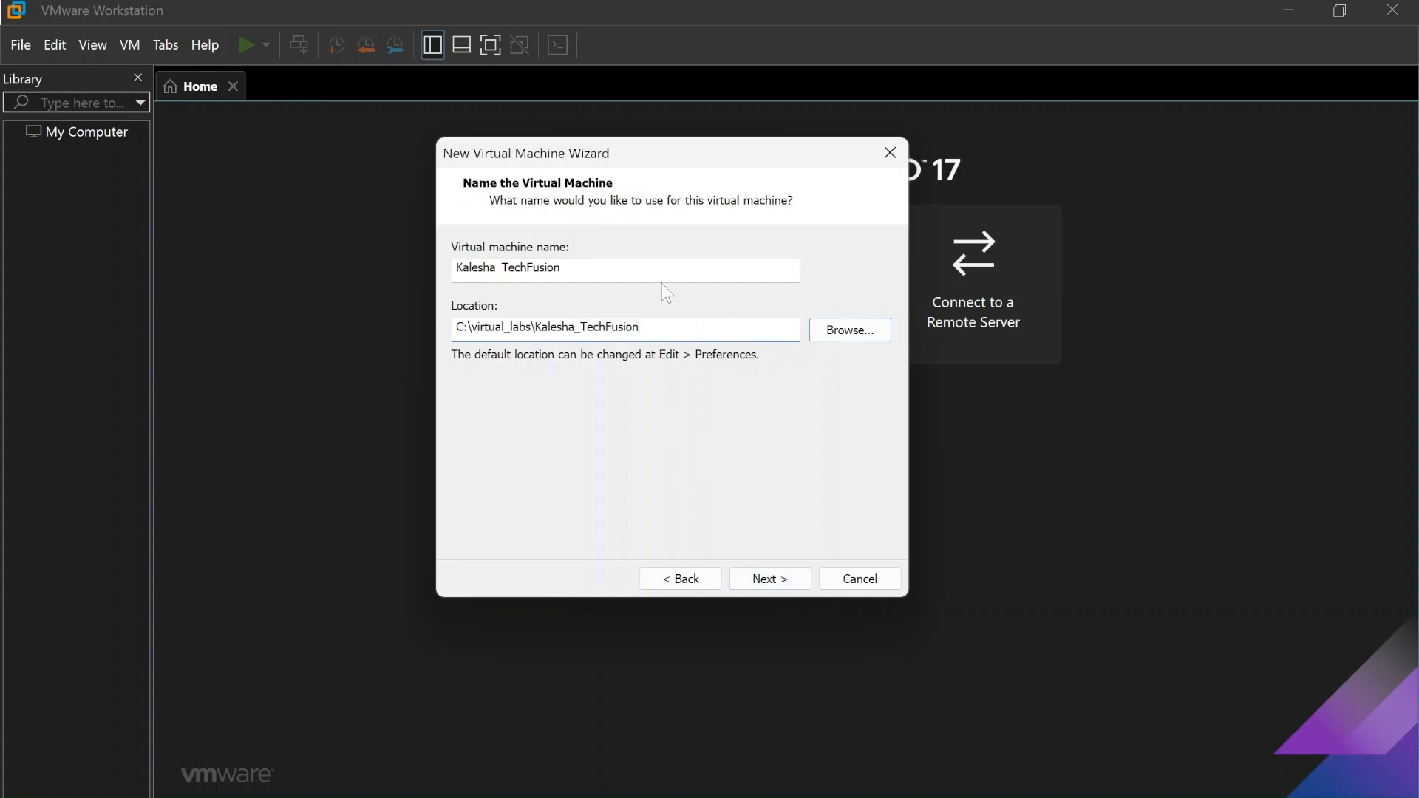
pyautogui.click(633, 267)
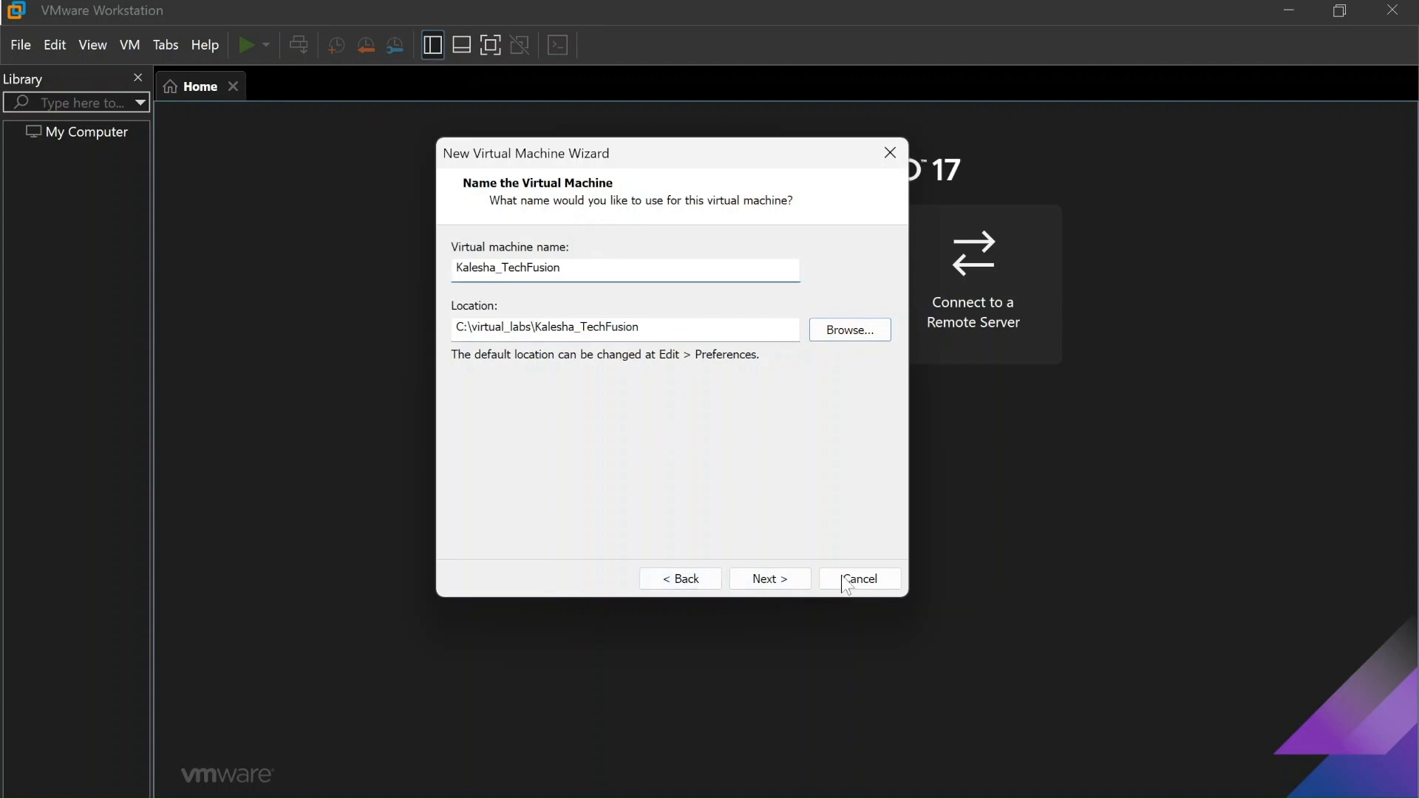
pyautogui.click(770, 579)
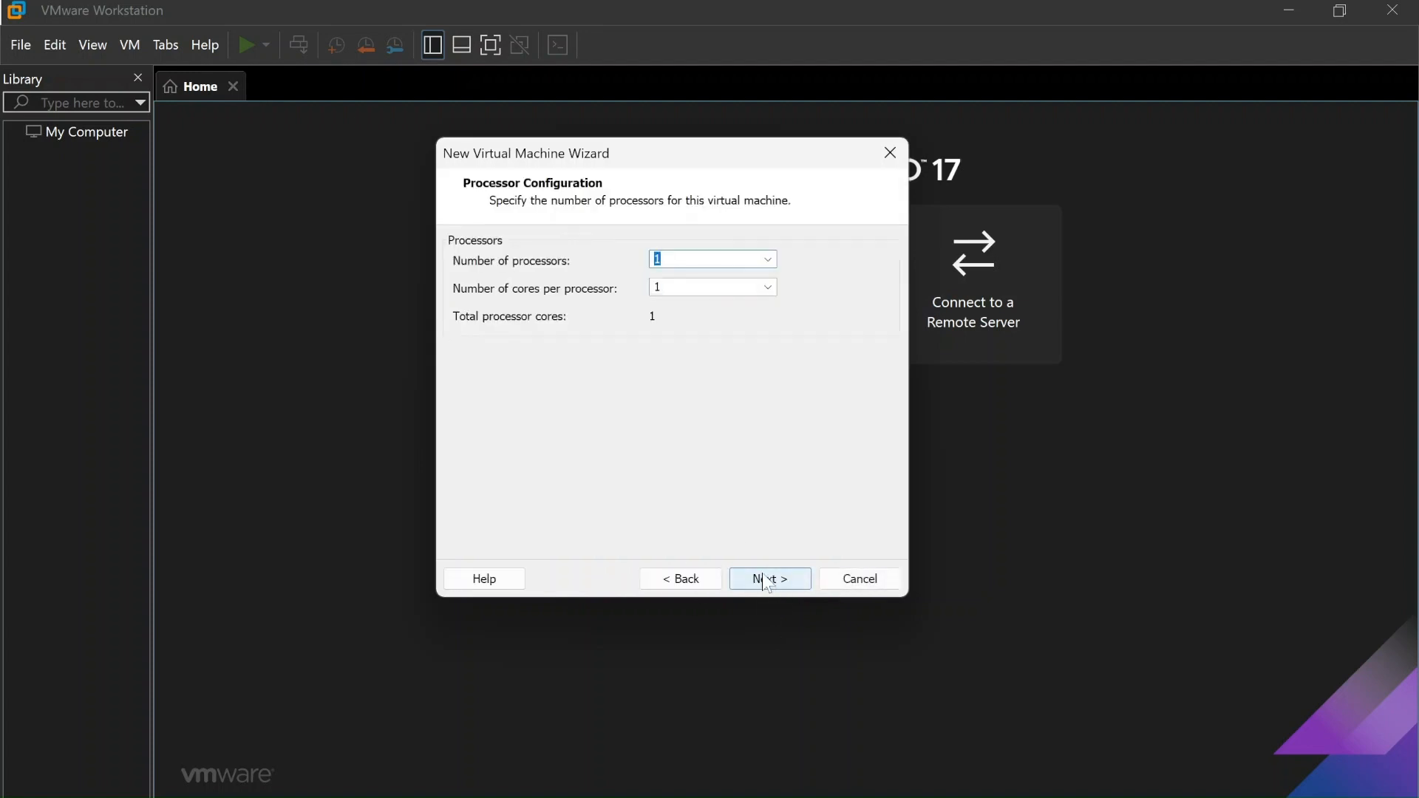
pyautogui.click(766, 260)
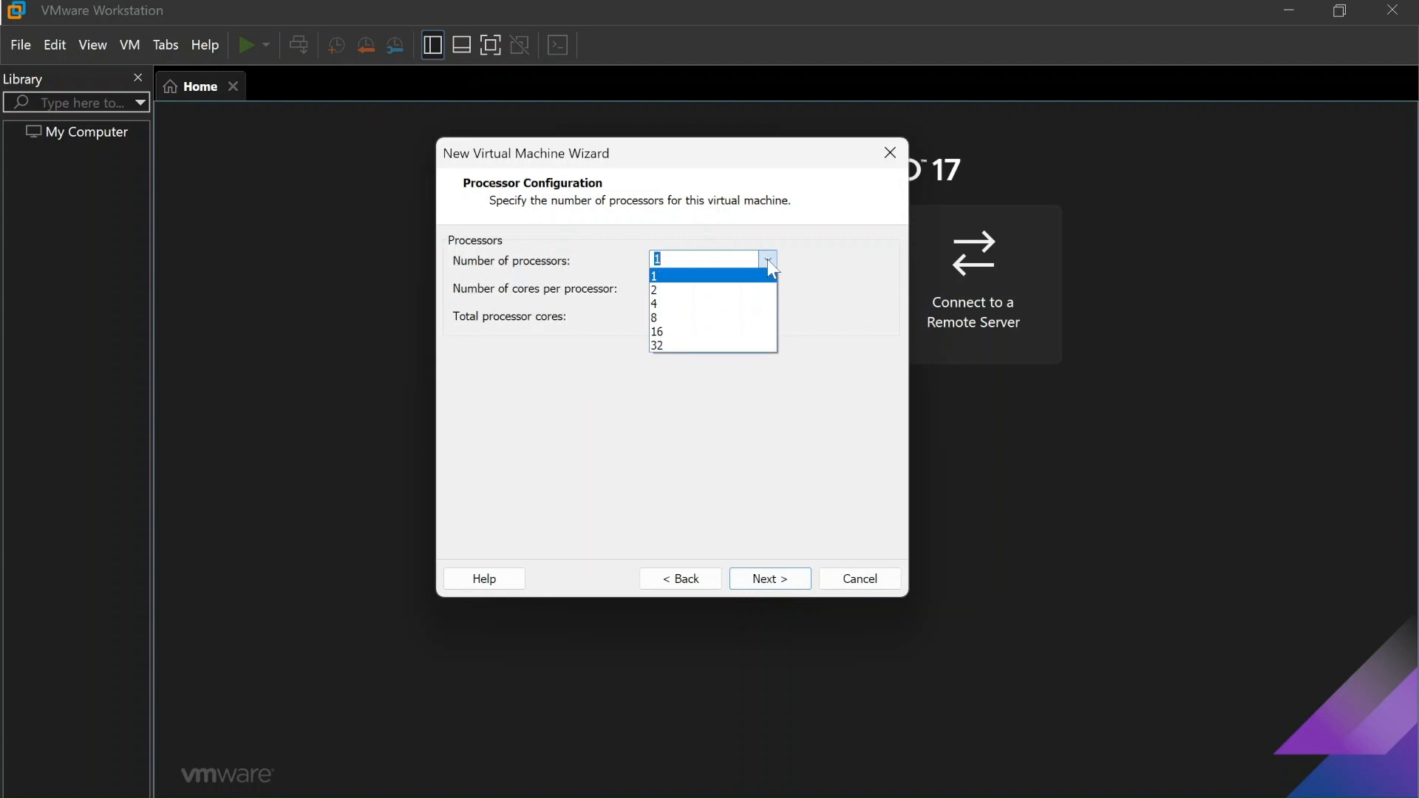
pyautogui.click(767, 260)
pyautogui.click(767, 259)
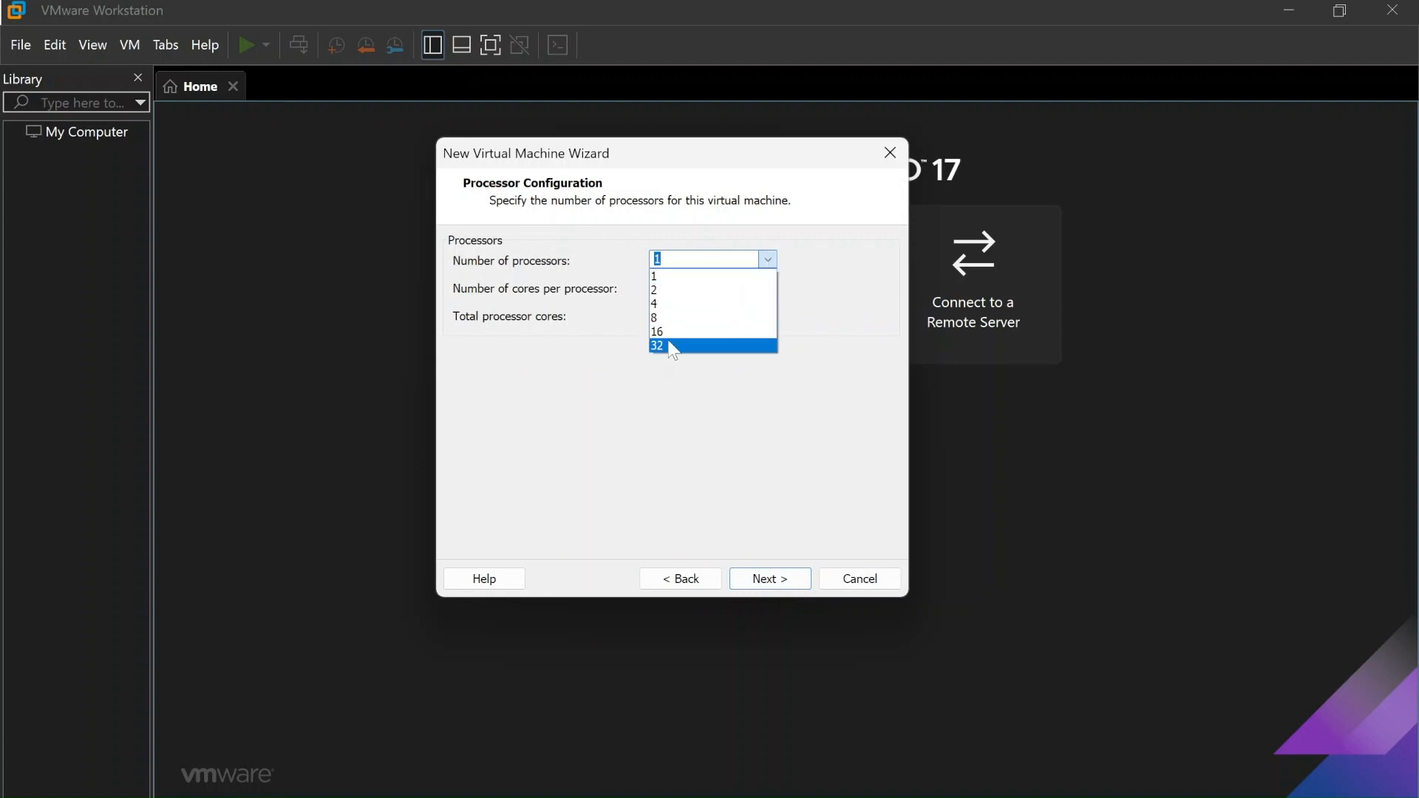
pyautogui.click(675, 453)
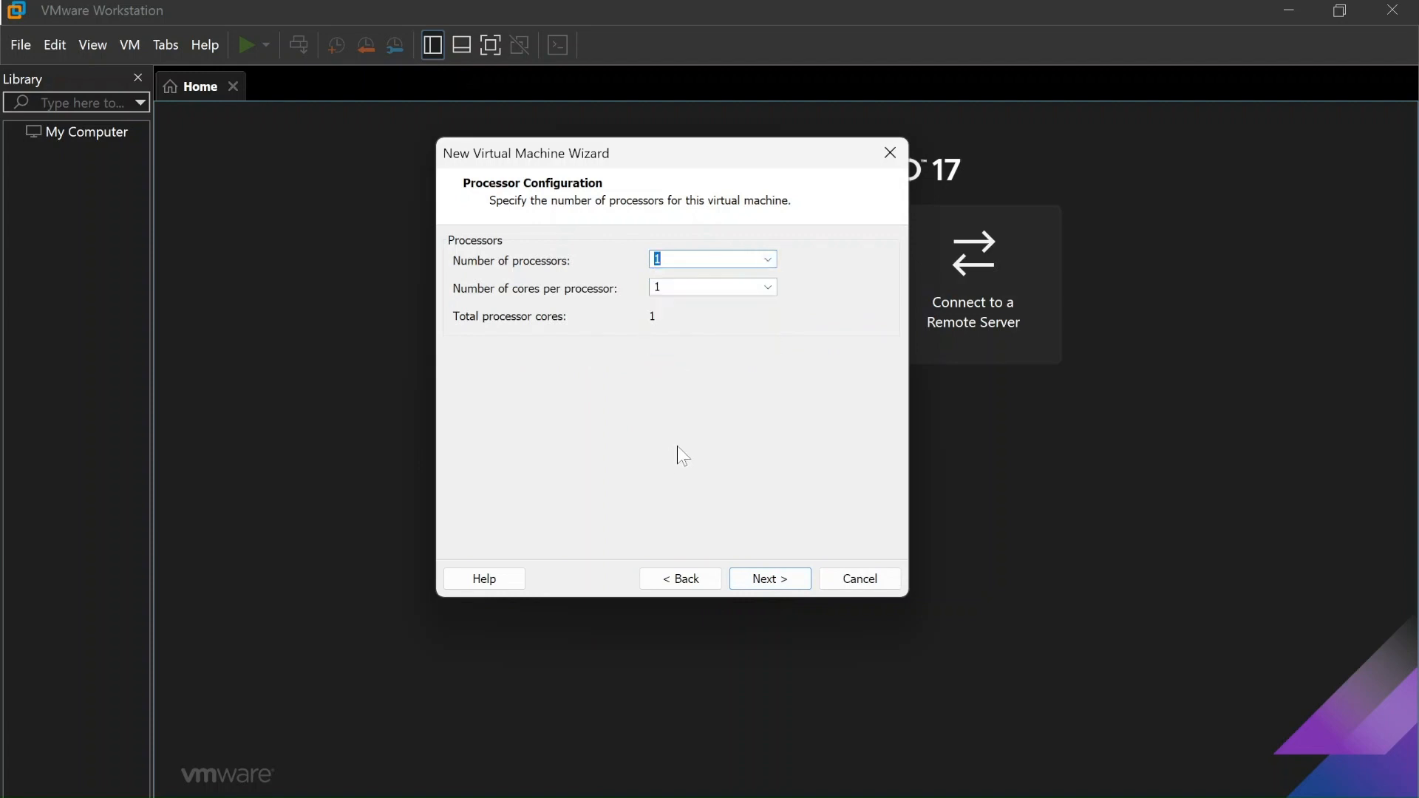
pyautogui.press('Tab')
pyautogui.click(767, 289)
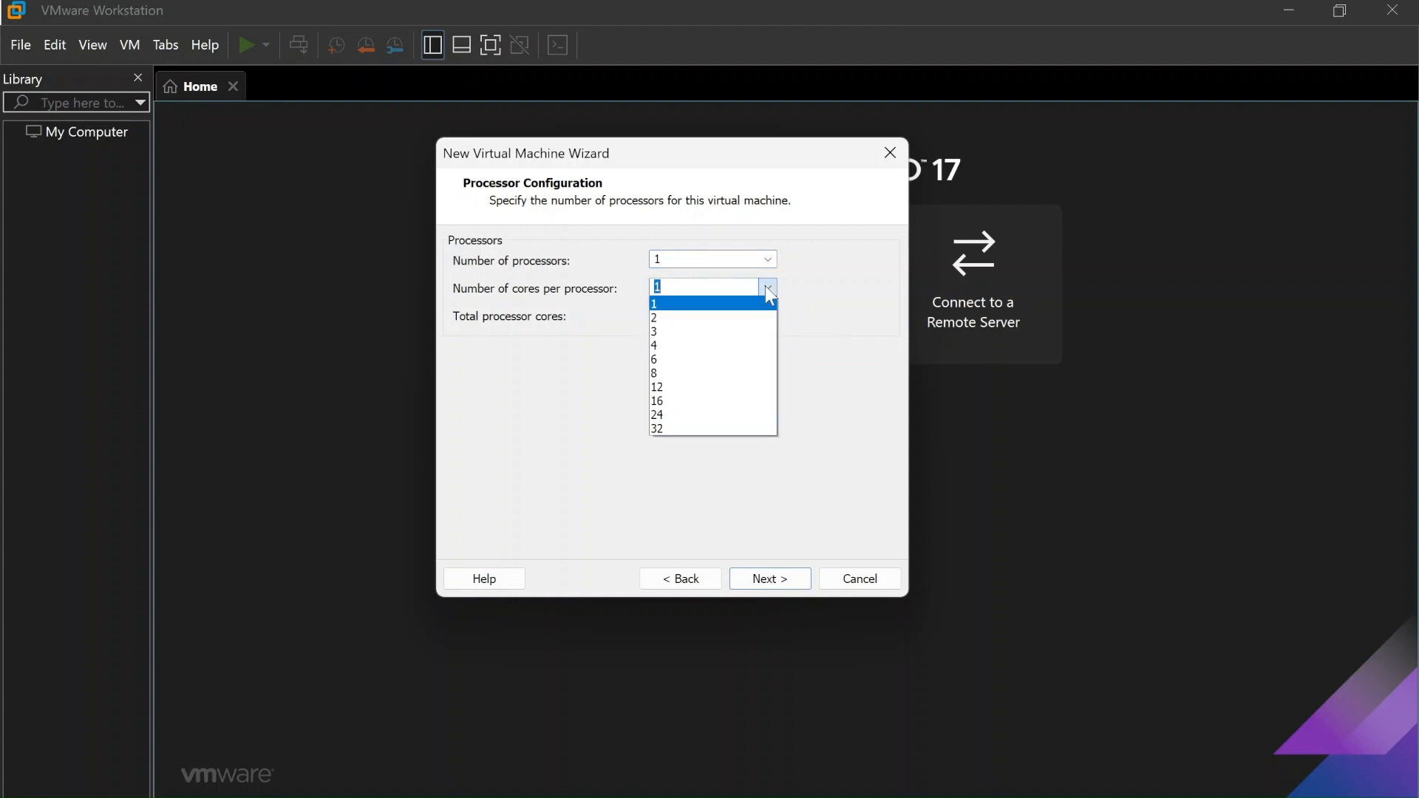
pyautogui.click(840, 312)
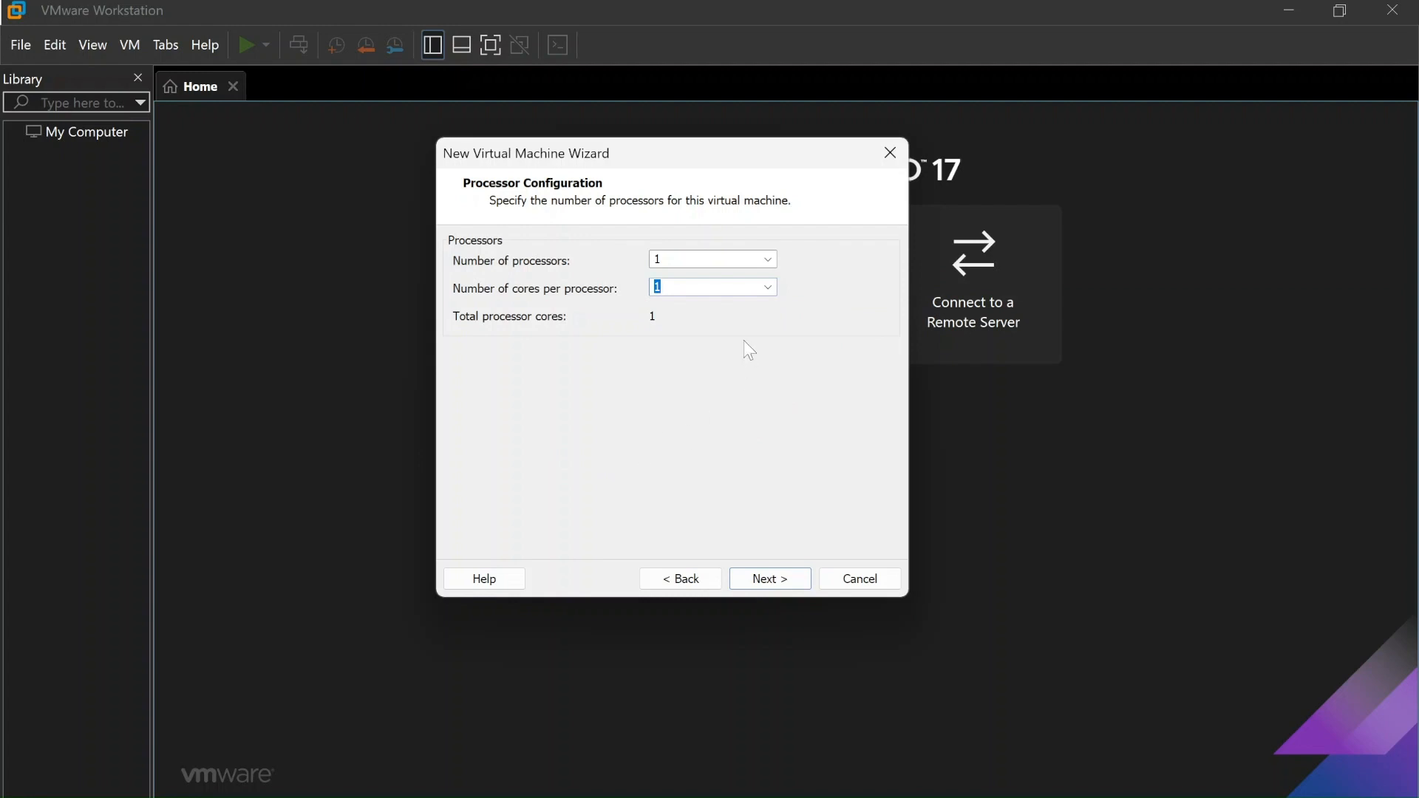
pyautogui.hotkey('shift', 'Tab')
# Keep 1 processor with 1 core and move on to the Memory page
pyautogui.click(773, 579)
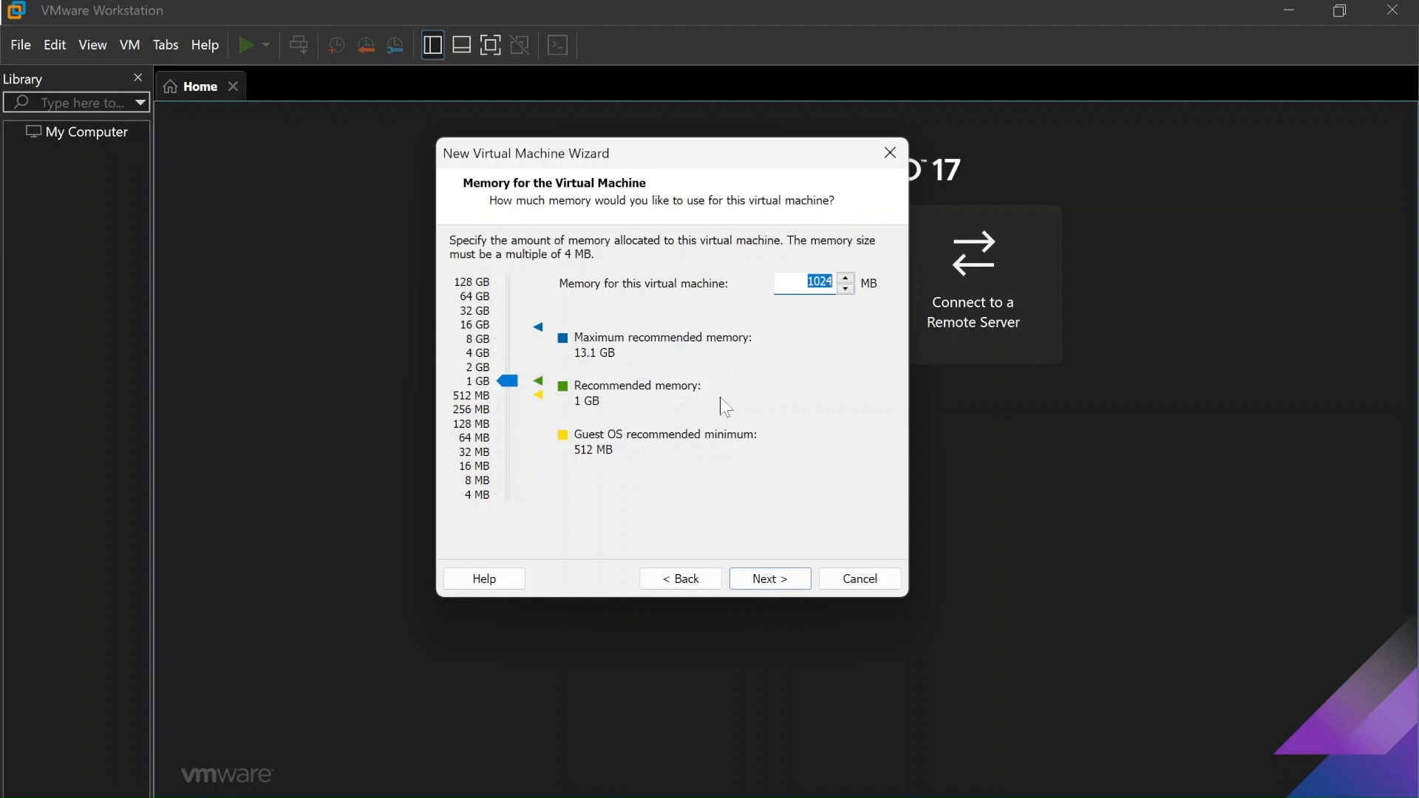
# Keep 1024 MB of memory and move the wizard toward the screen centre on the Network Type page
pyautogui.click(787, 591)
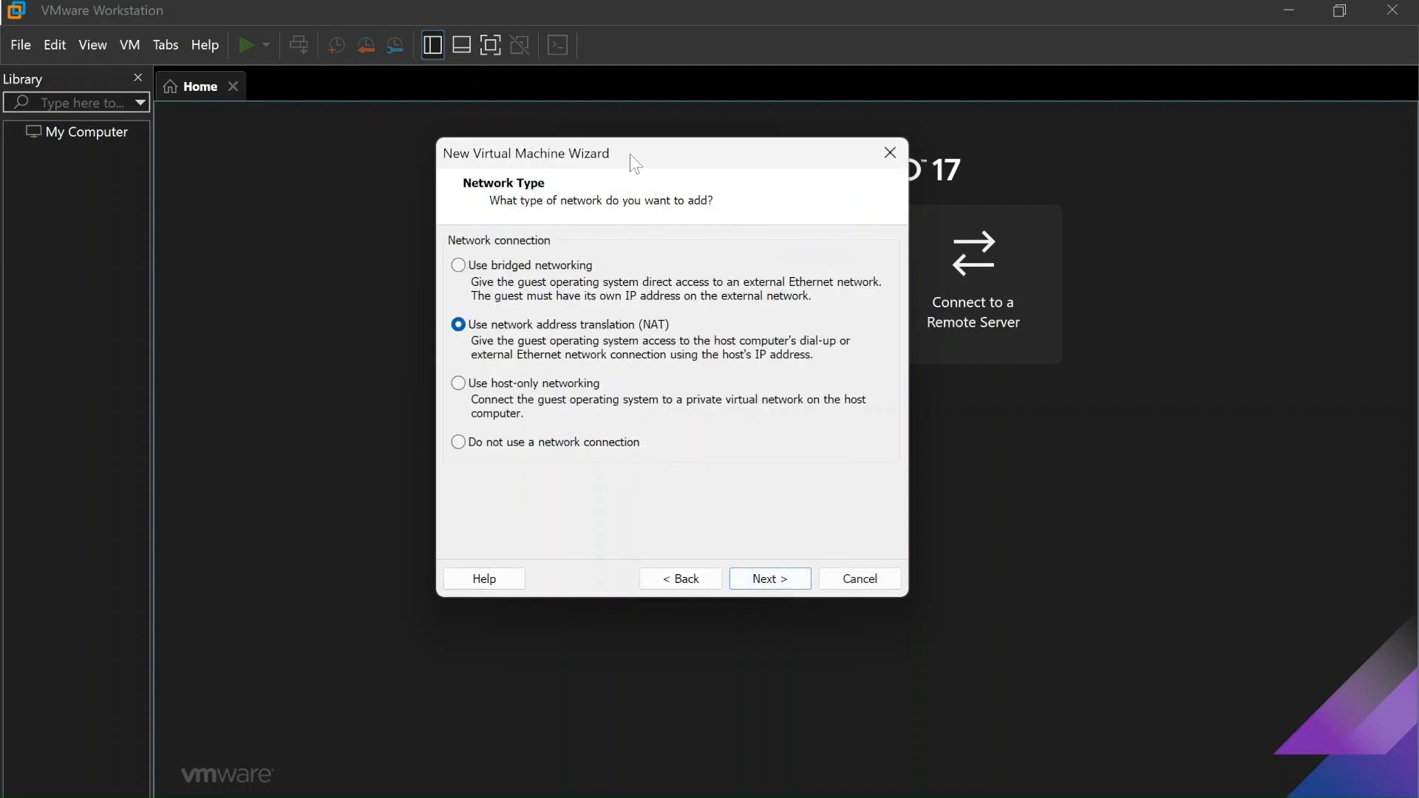
pyautogui.moveTo(643, 157); pyautogui.dragTo(734, 255)
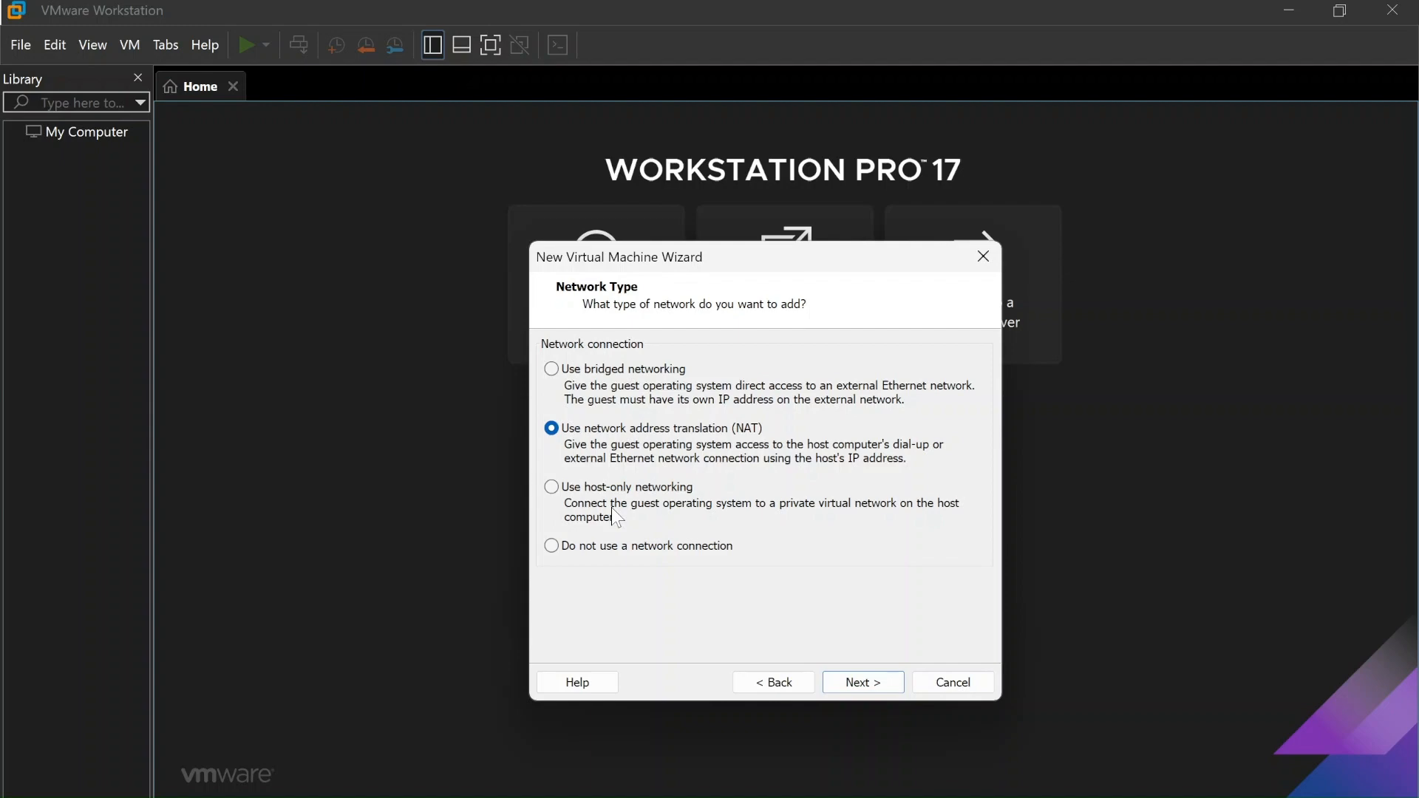
pyautogui.press('super')
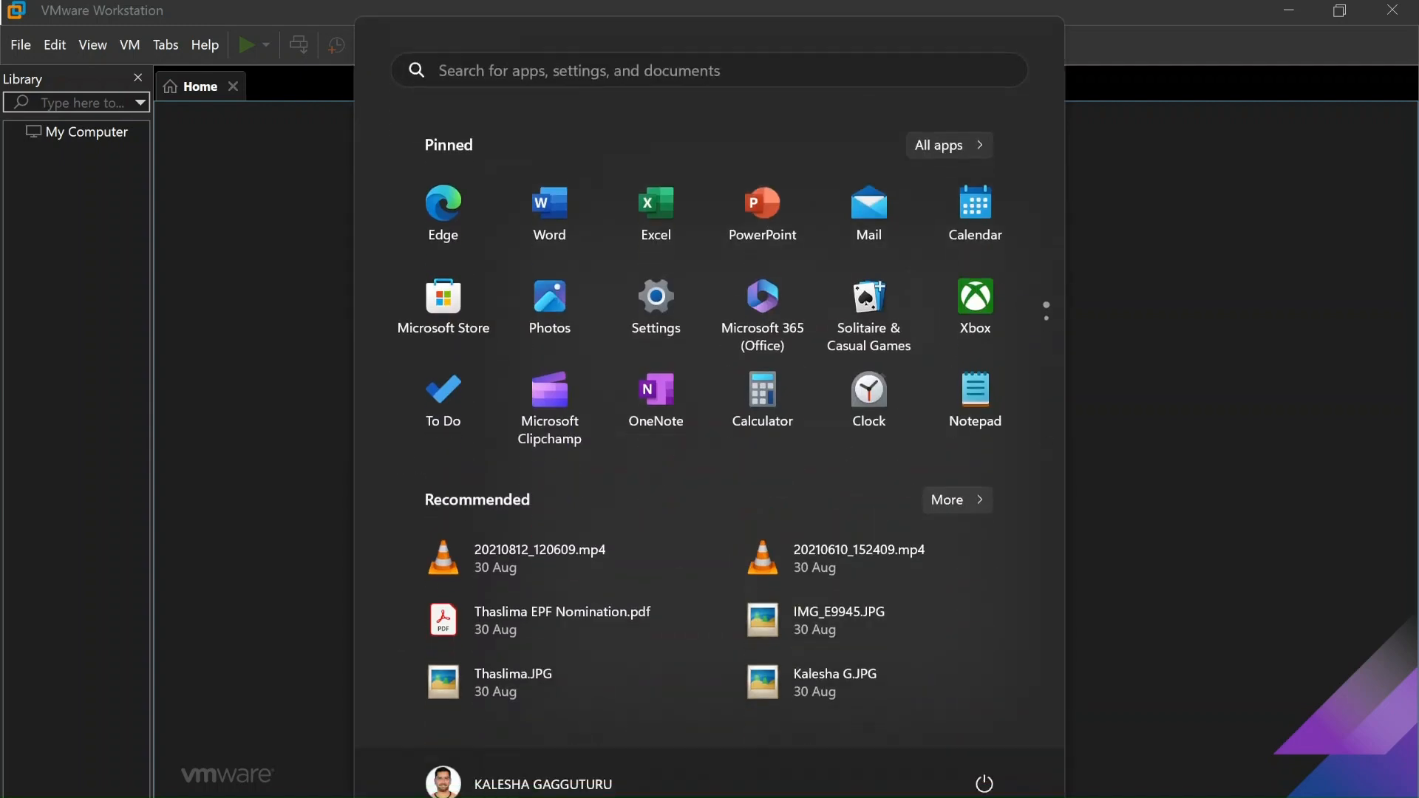
pyautogui.press('super')
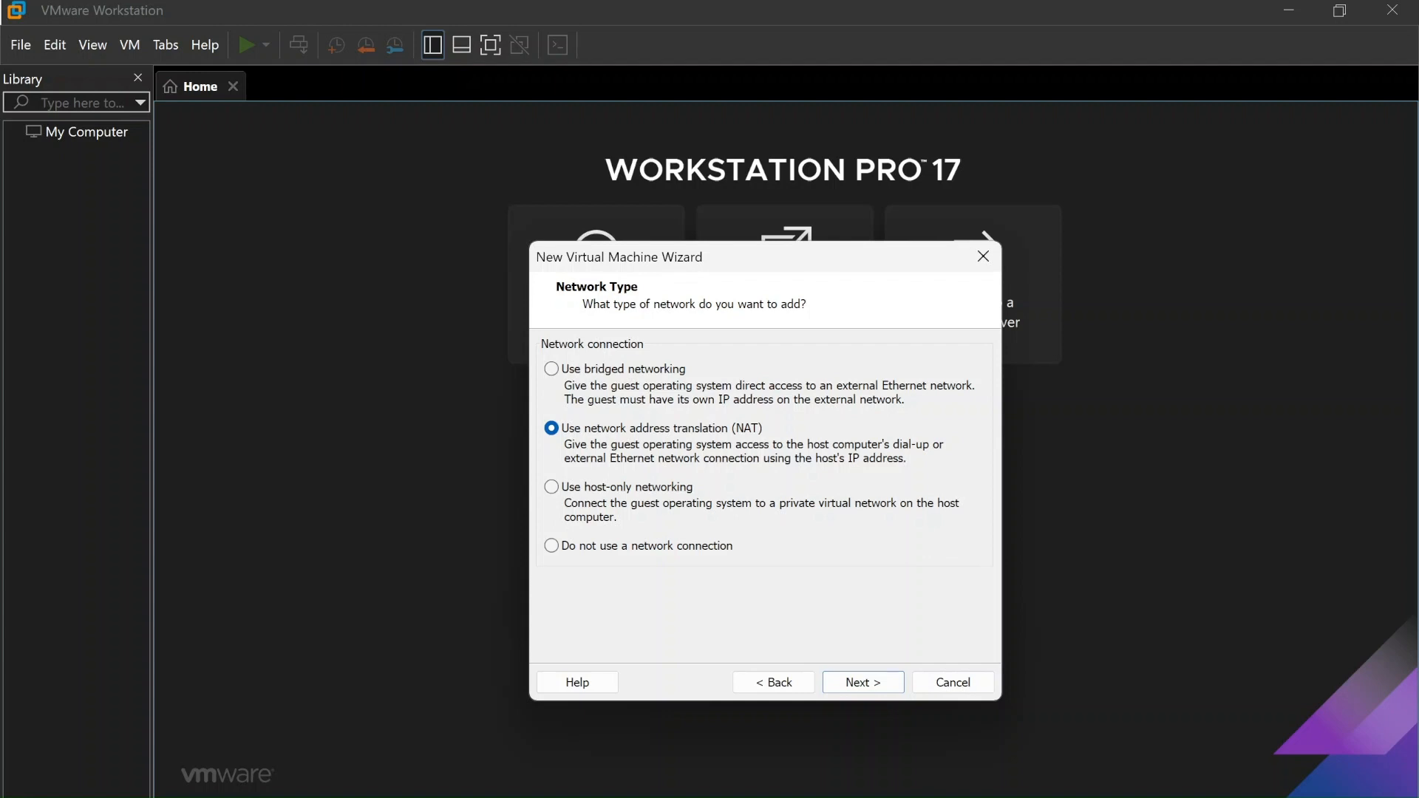
pyautogui.click(623, 489)
pyautogui.click(578, 436)
pyautogui.press('super')
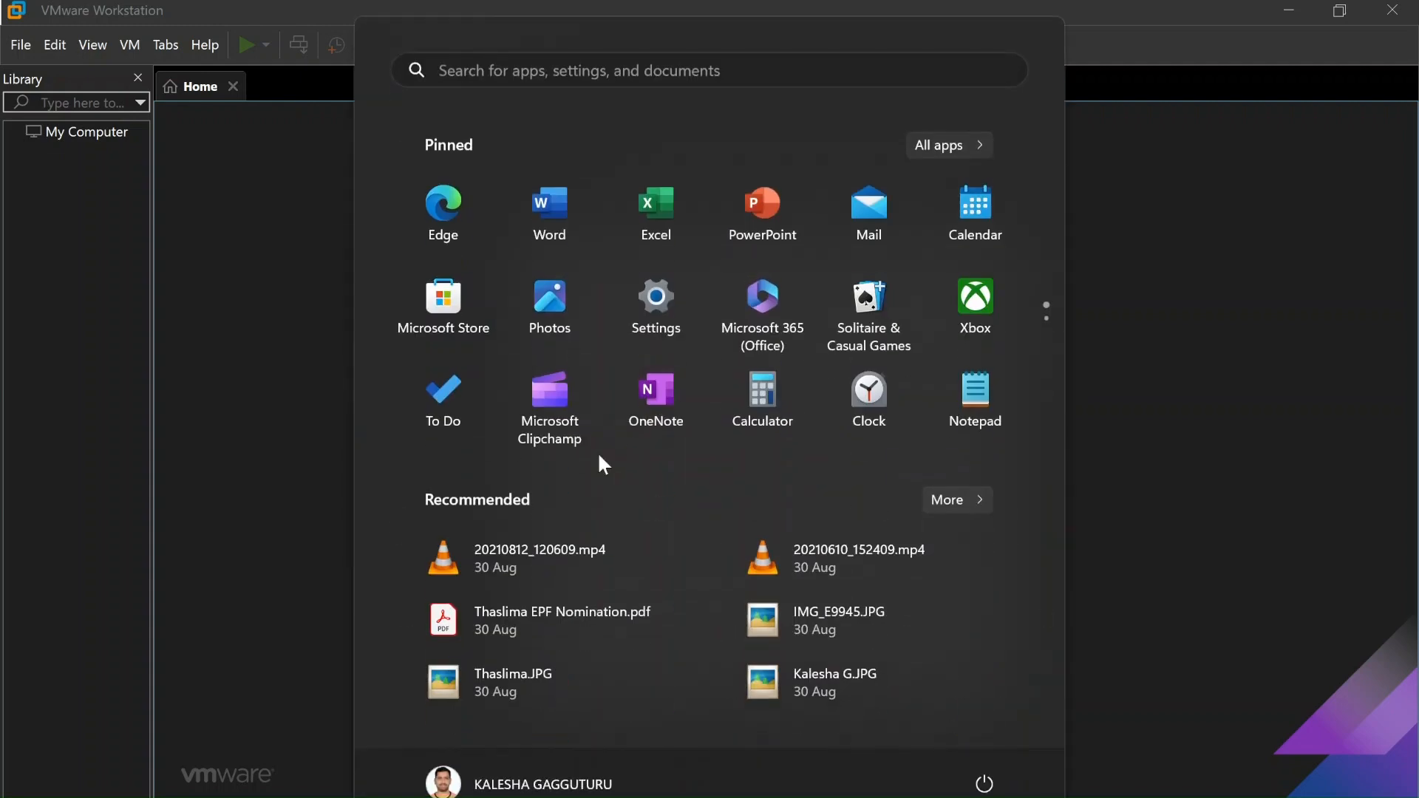
pyautogui.press('super')
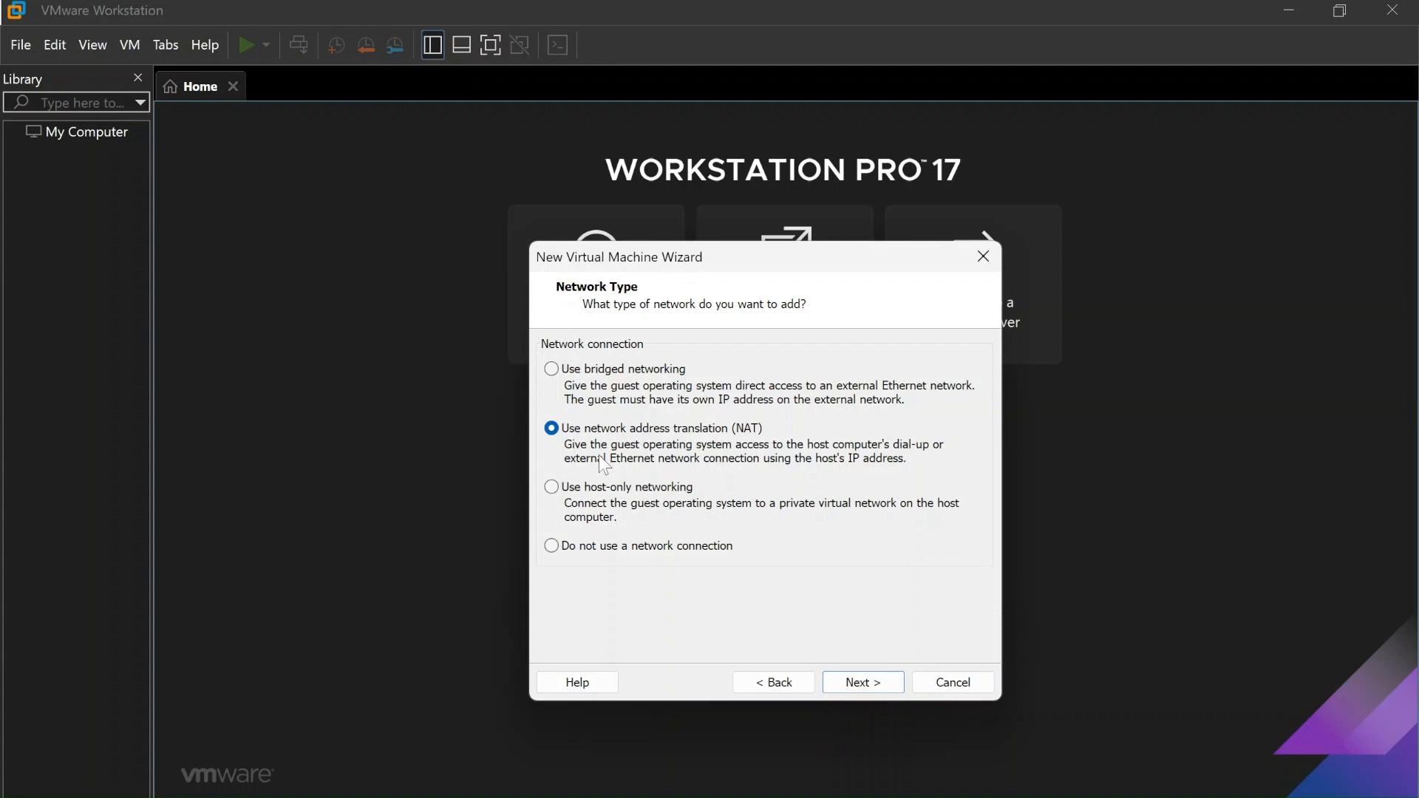
# Select bridged networking for the virtual machine and proceed to the I/O controller page
pyautogui.click(626, 368)
pyautogui.click(869, 689)
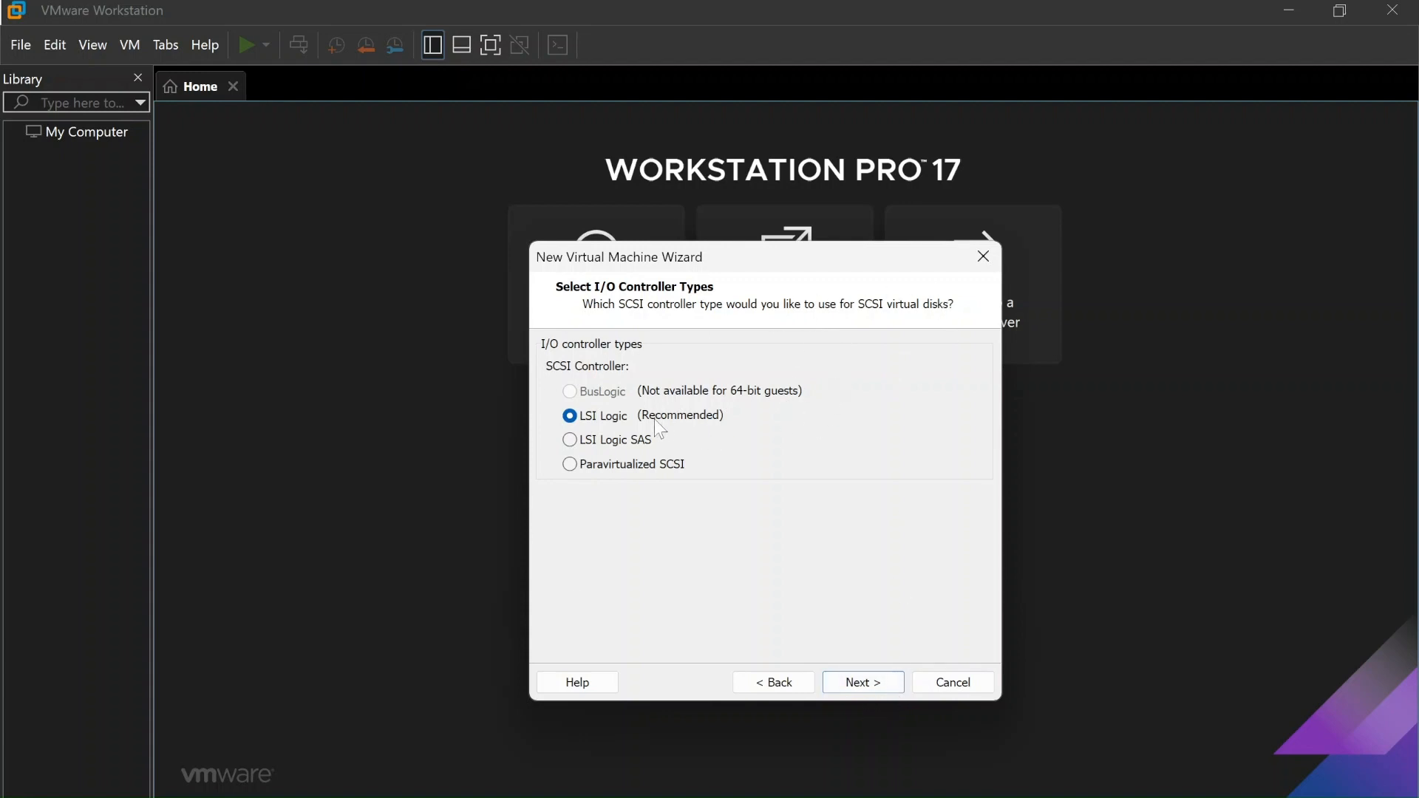
# Accept the LSI Logic controller and the SCSI disk type
pyautogui.click(856, 681)
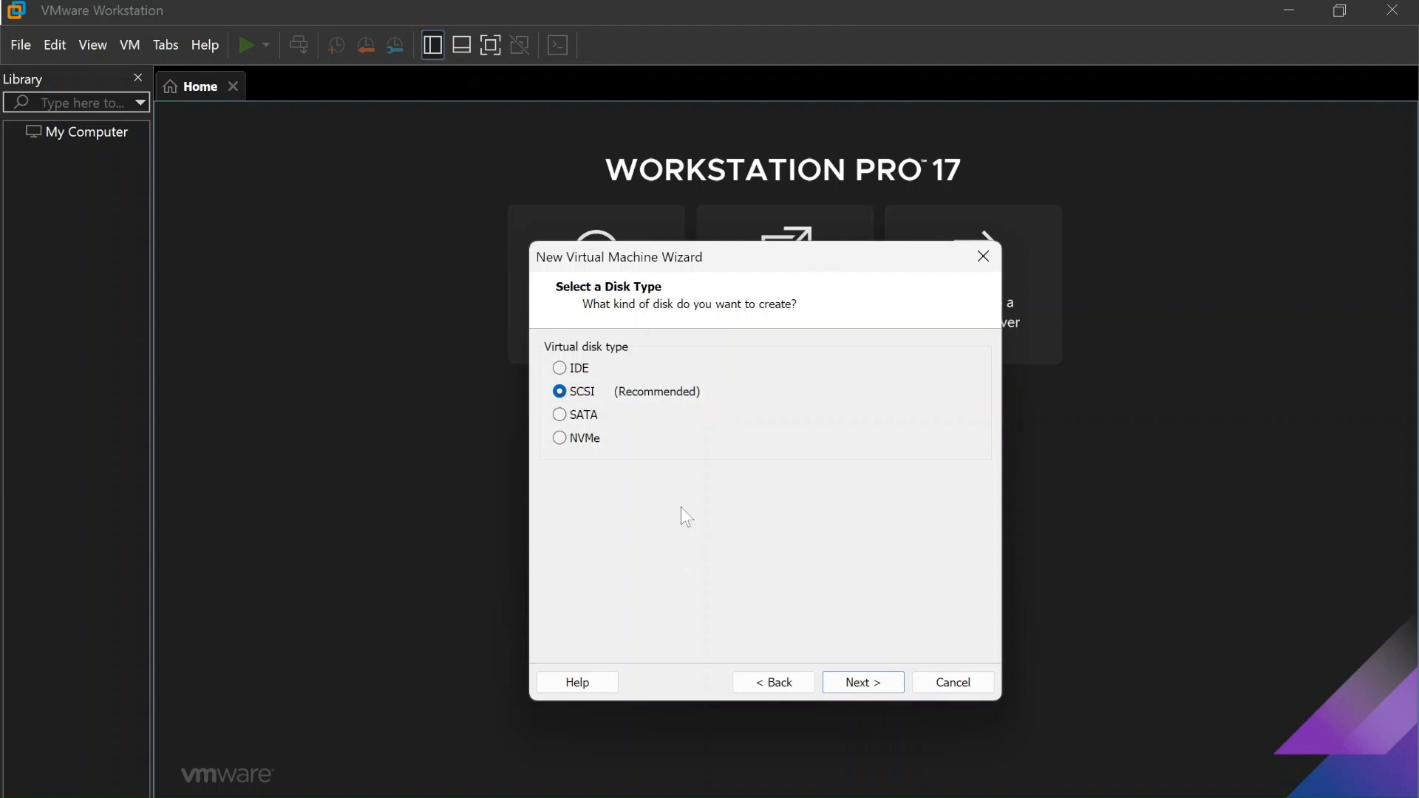
pyautogui.click(877, 691)
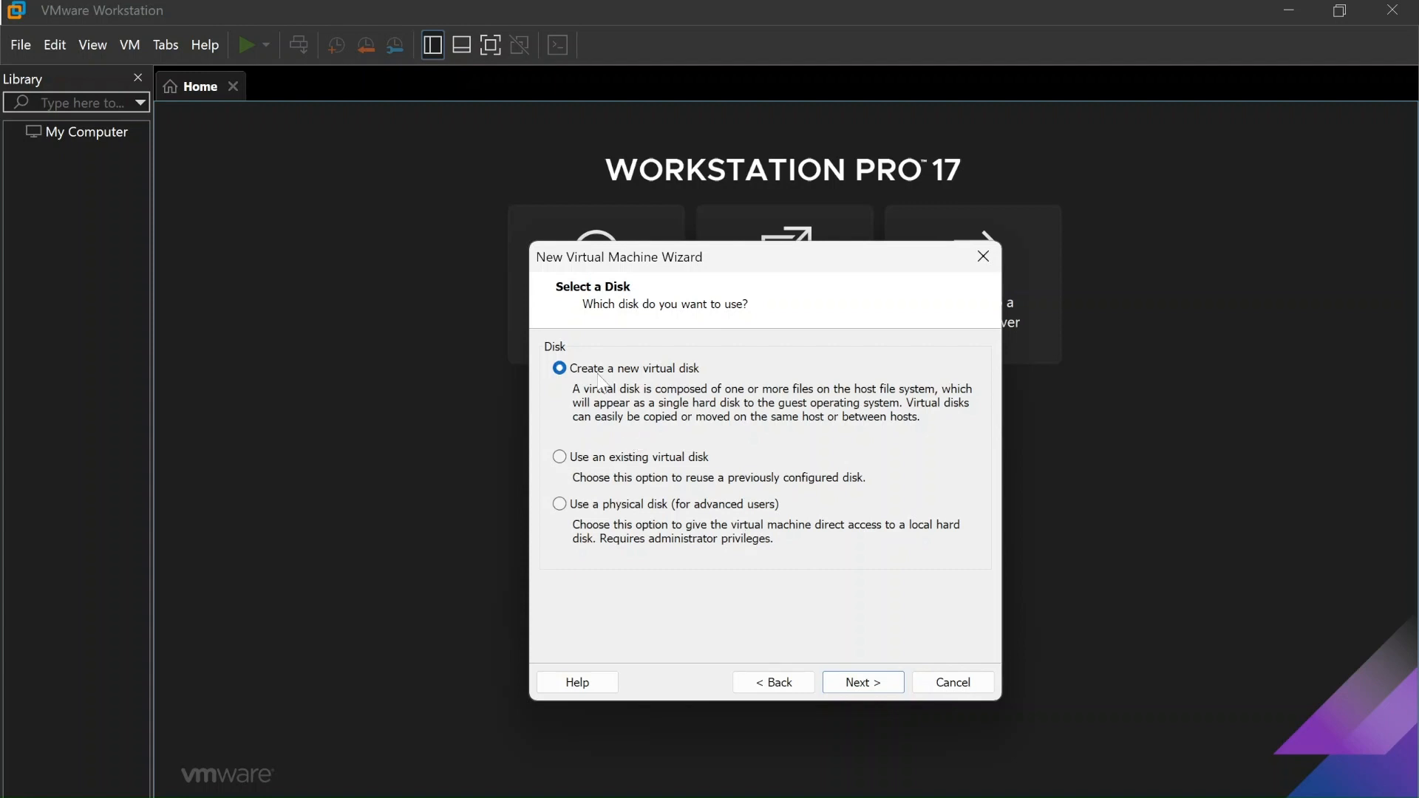
# Keep Create a new virtual disk and advance to the 20.0 GB disk capacity page
pyautogui.click(861, 682)
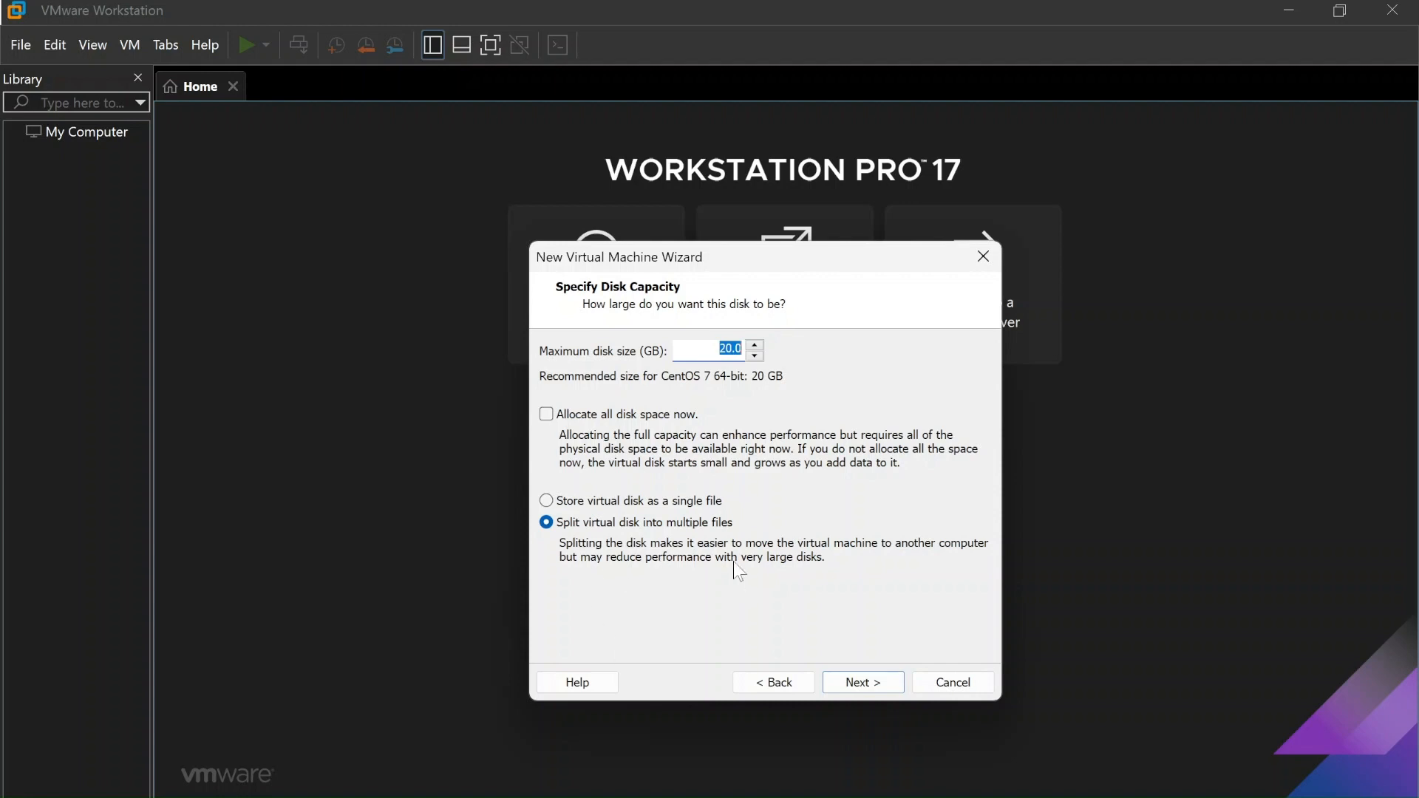
# Store the 20 GB virtual disk as a single file and keep the default .vmdk file name
pyautogui.click(560, 505)
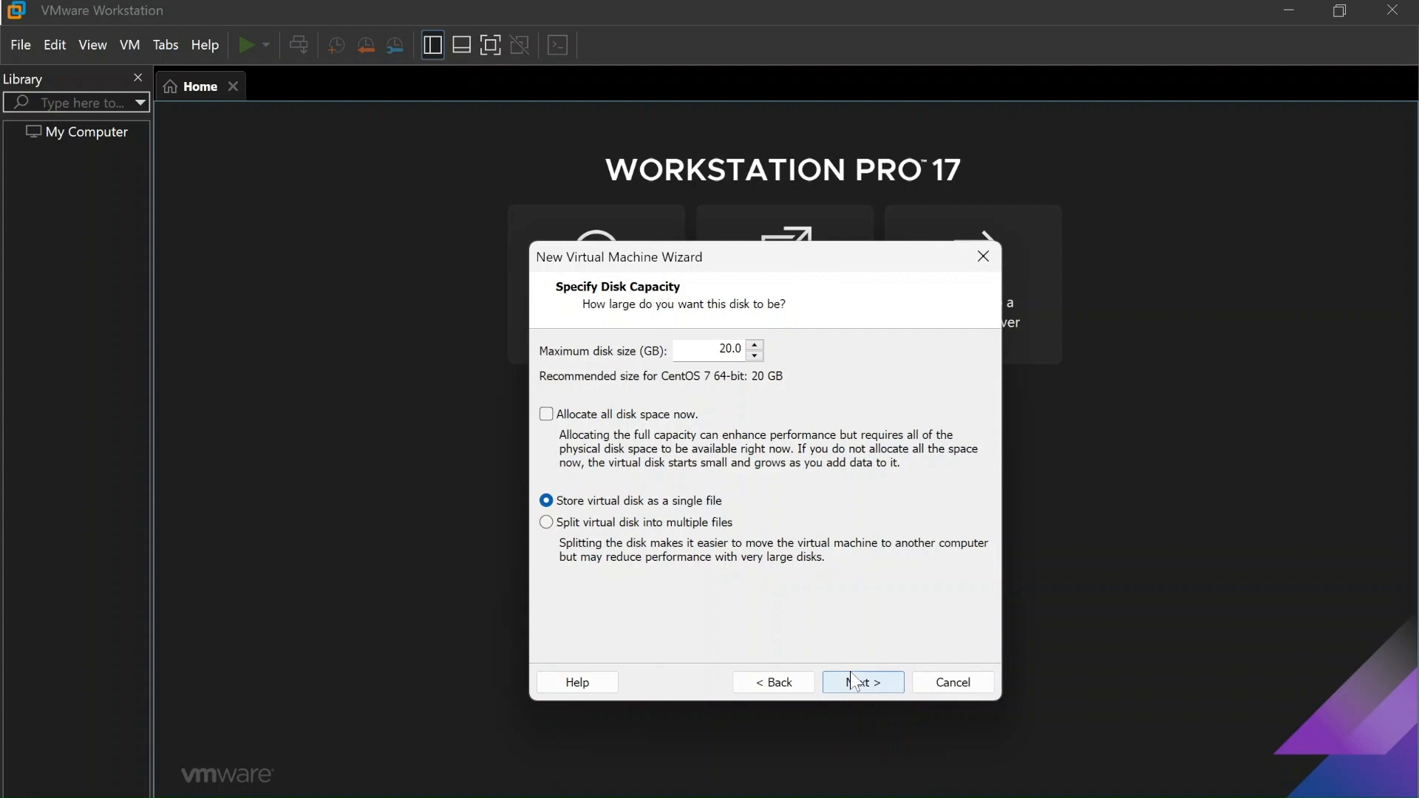
pyautogui.click(855, 682)
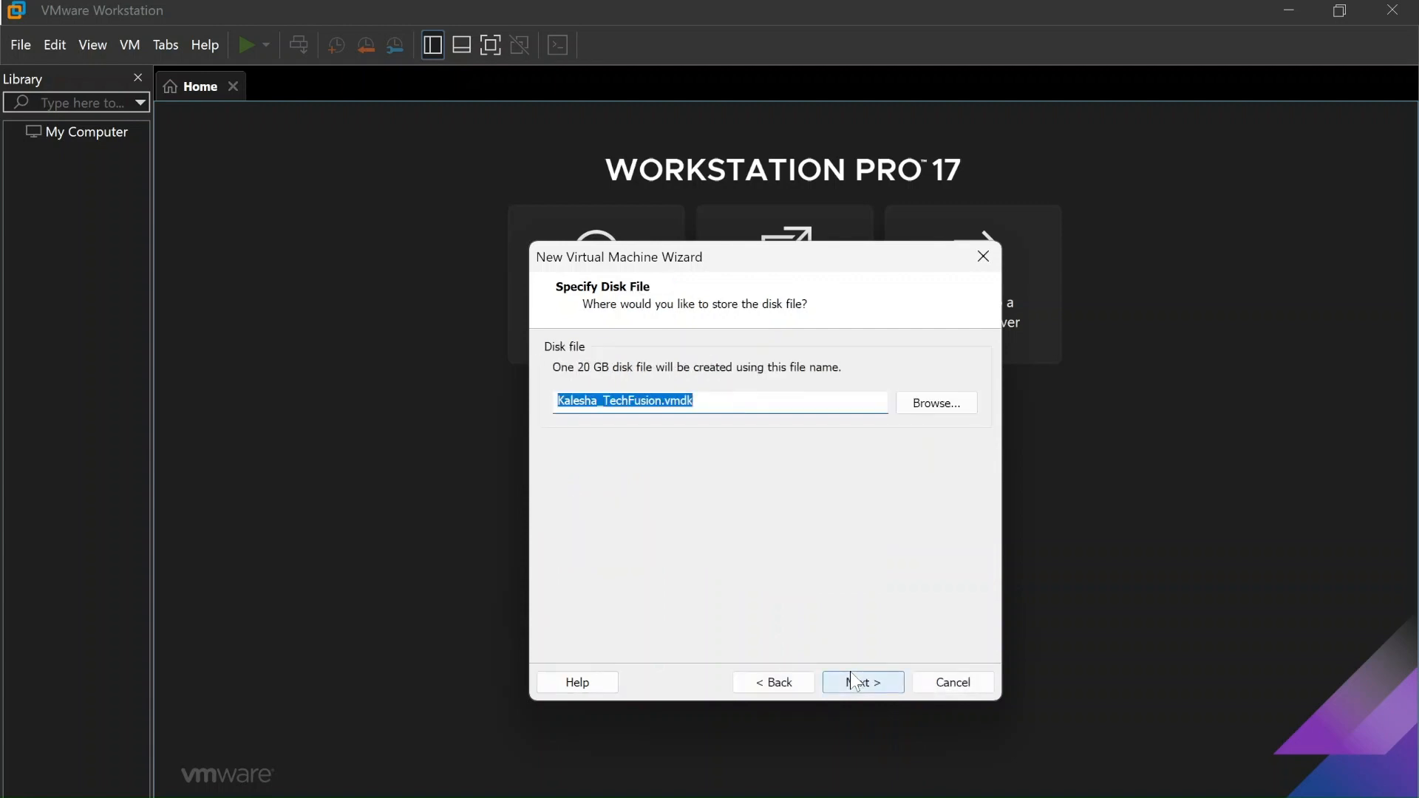
pyautogui.press('End')
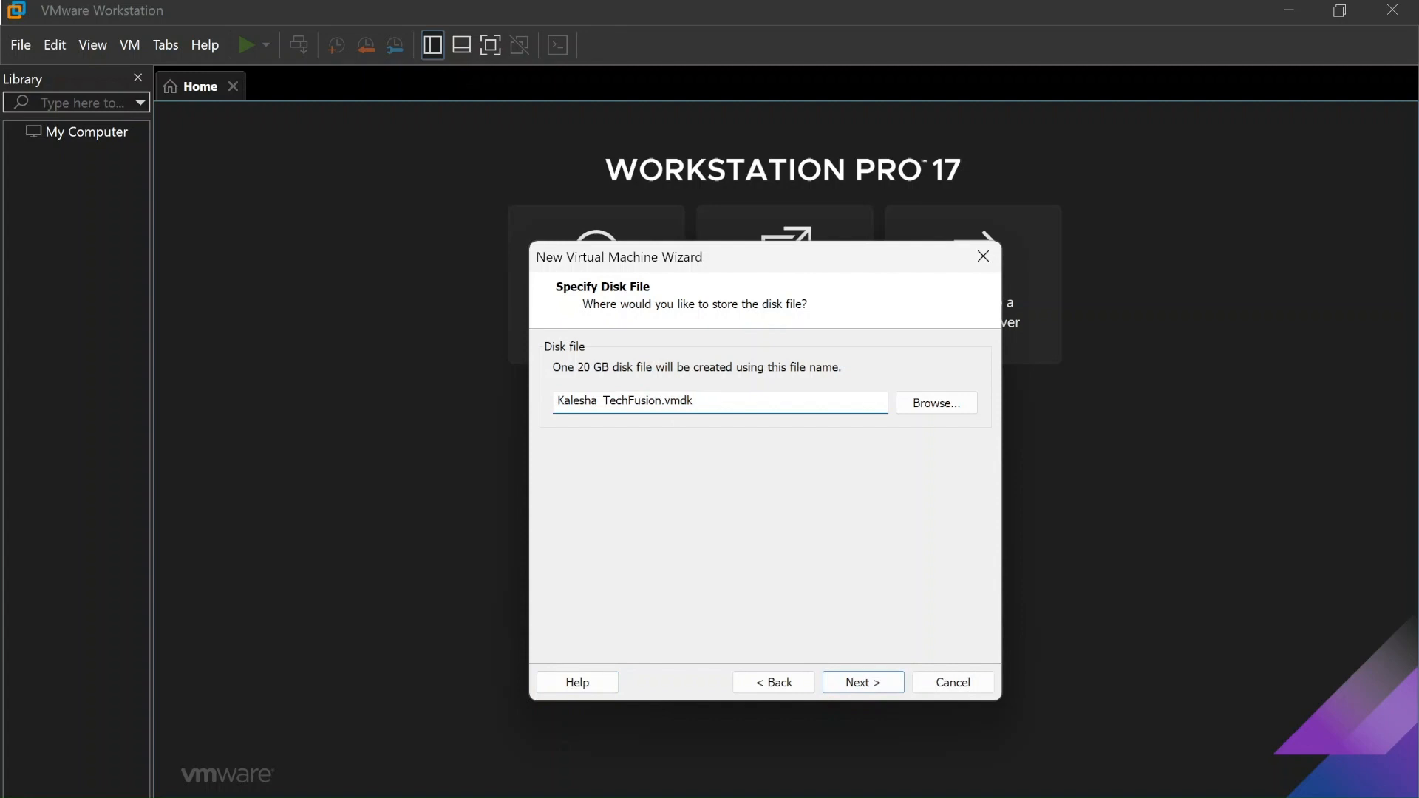
pyautogui.click(865, 684)
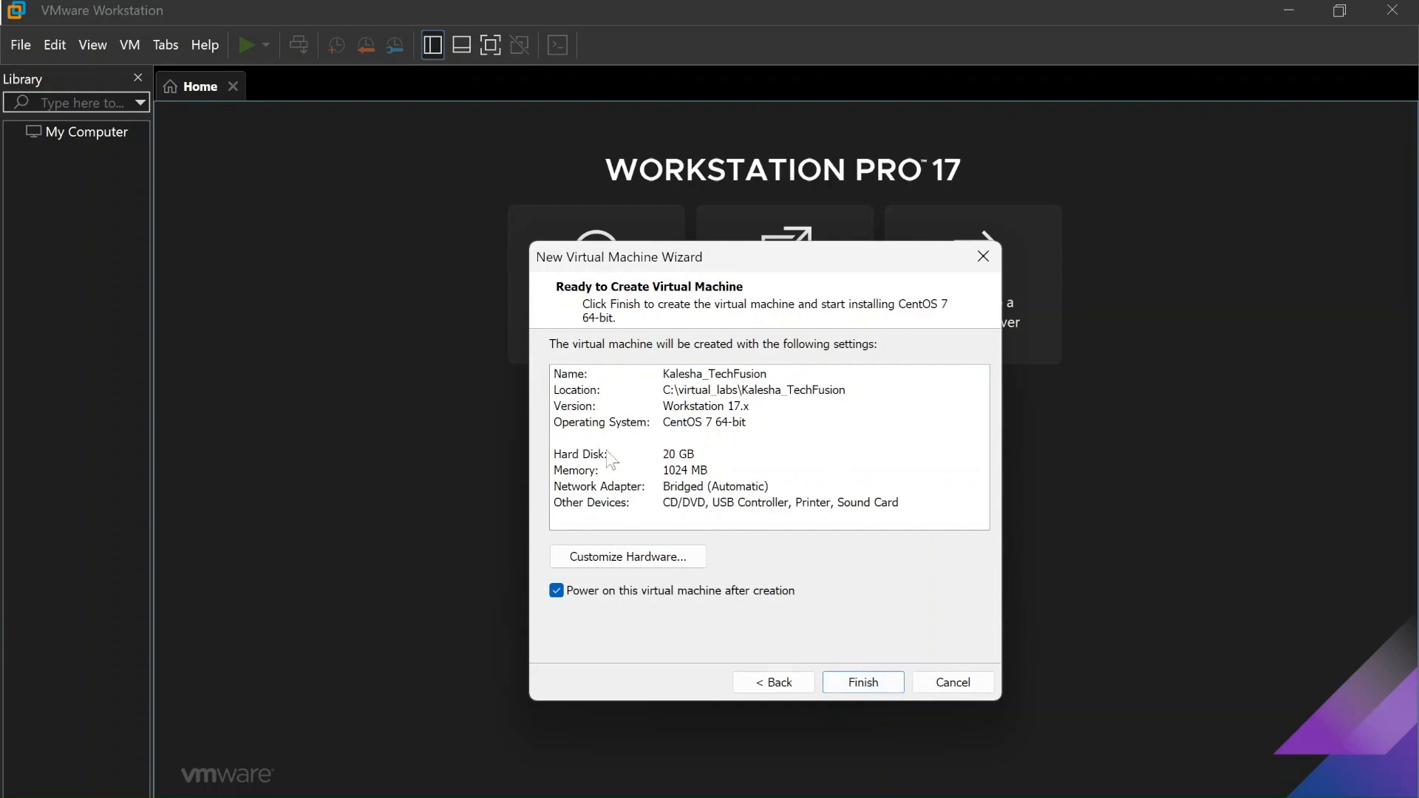
# Open Customize Hardware from the Ready to Create Virtual Machine summary
pyautogui.click(618, 560)
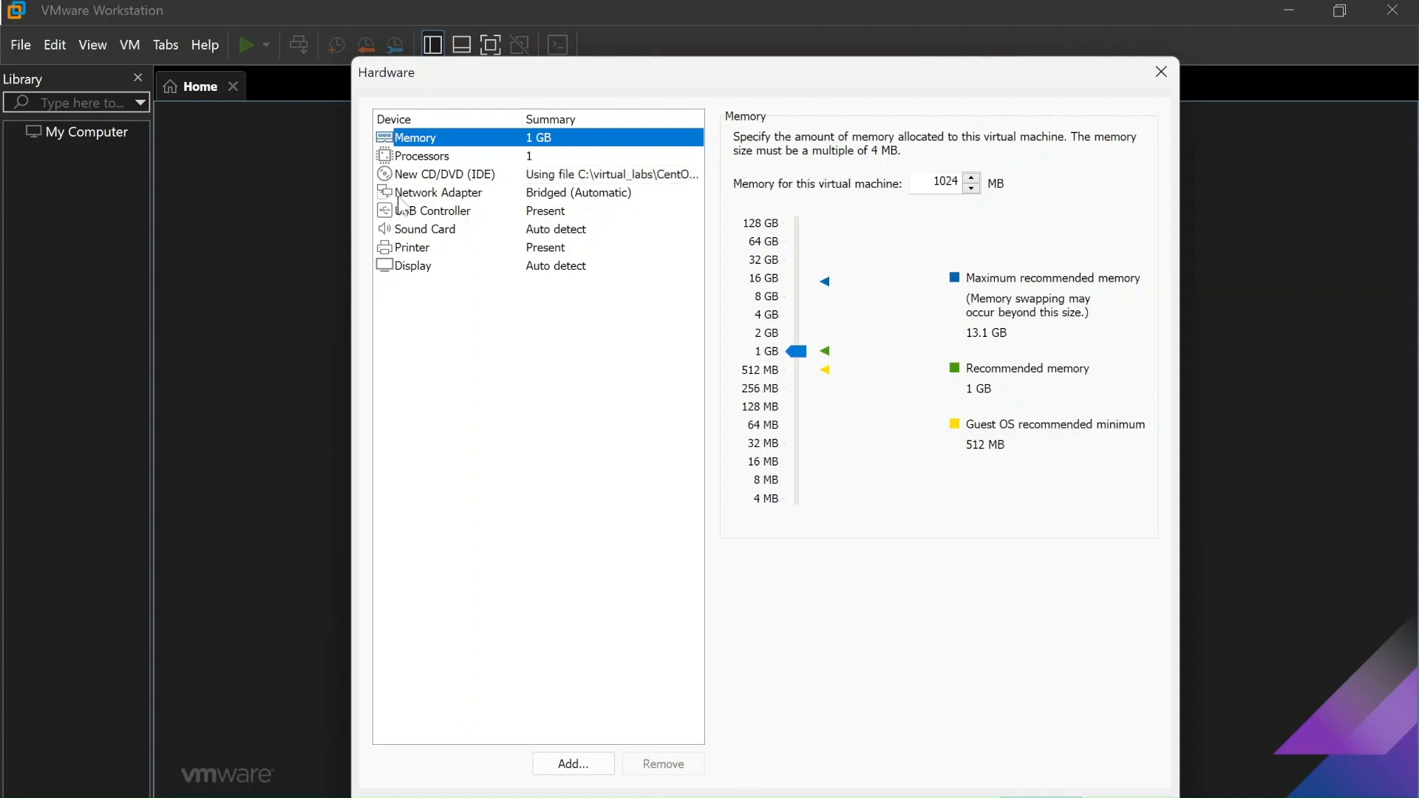
# Review the network, USB 2.0, sound, printer, display and 1024 MB memory settings, then close Customize Hardware
pyautogui.click(433, 196)
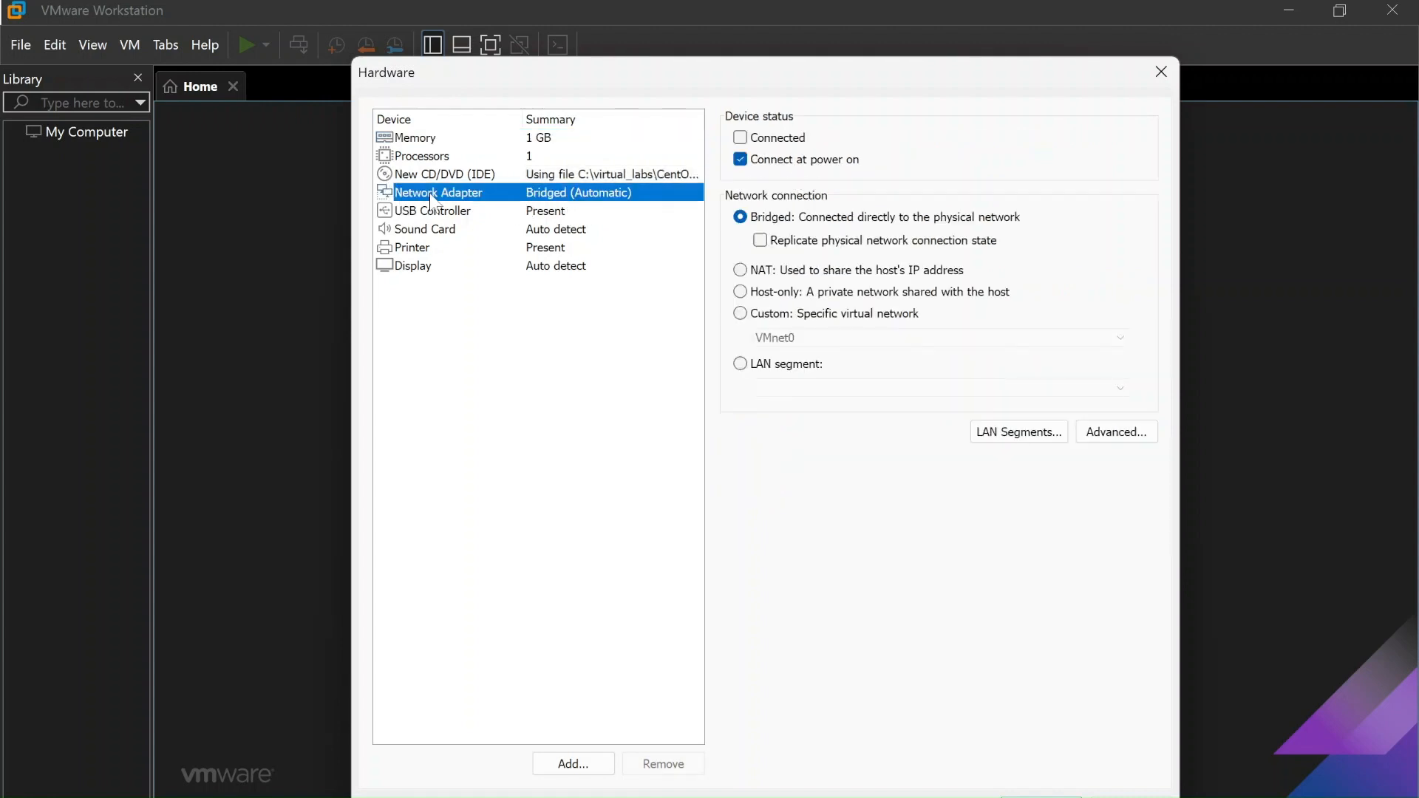
pyautogui.click(428, 214)
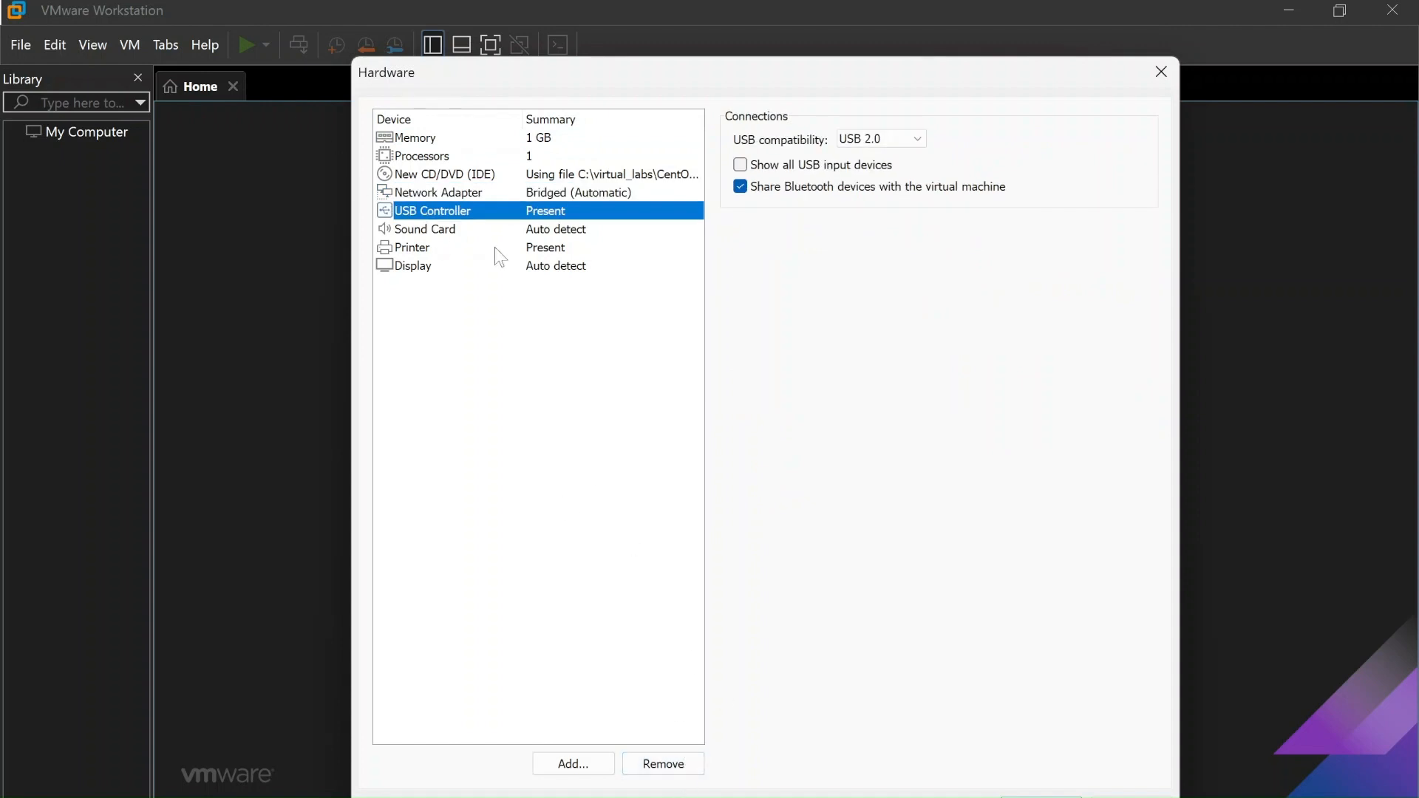
pyautogui.click(545, 233)
pyautogui.click(503, 248)
pyautogui.click(443, 266)
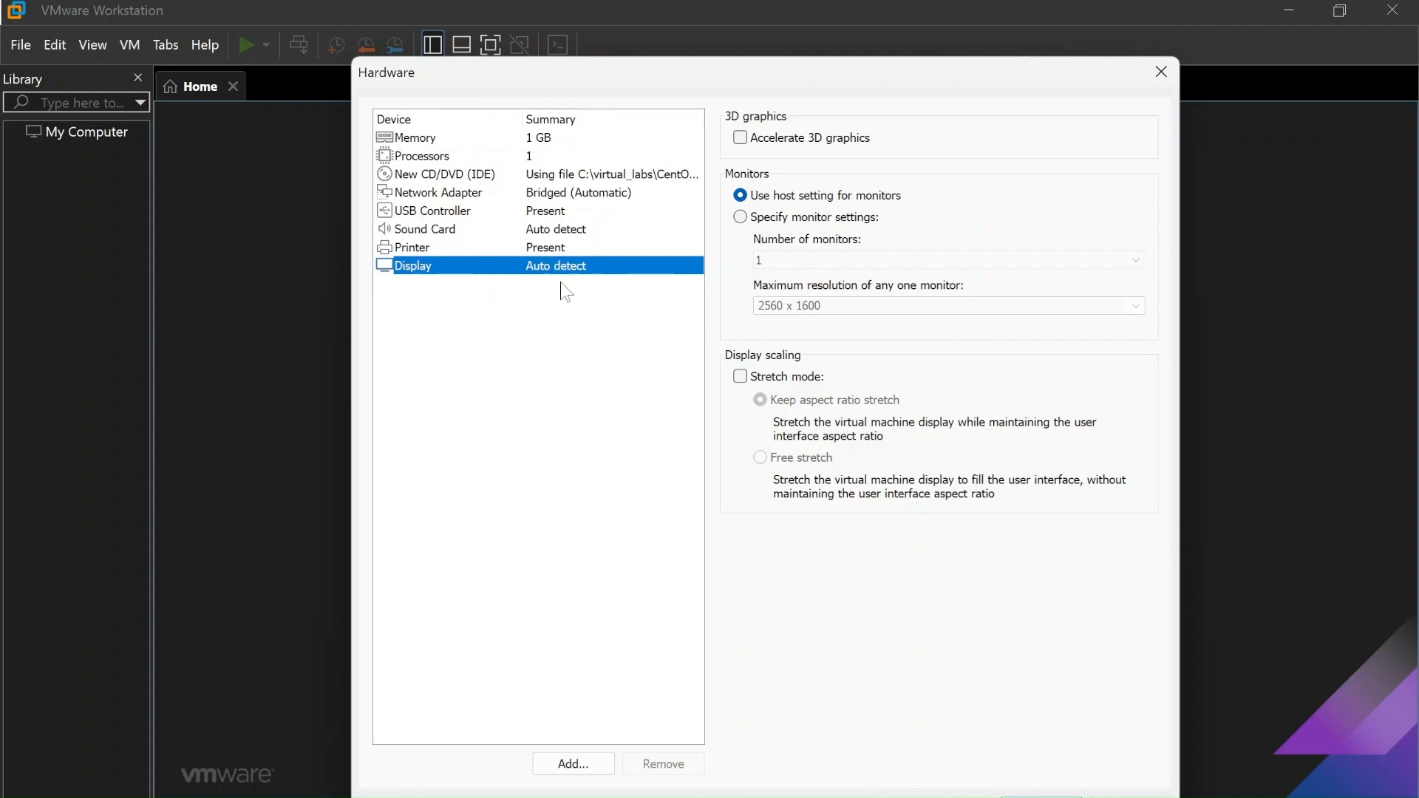
pyautogui.click(452, 215)
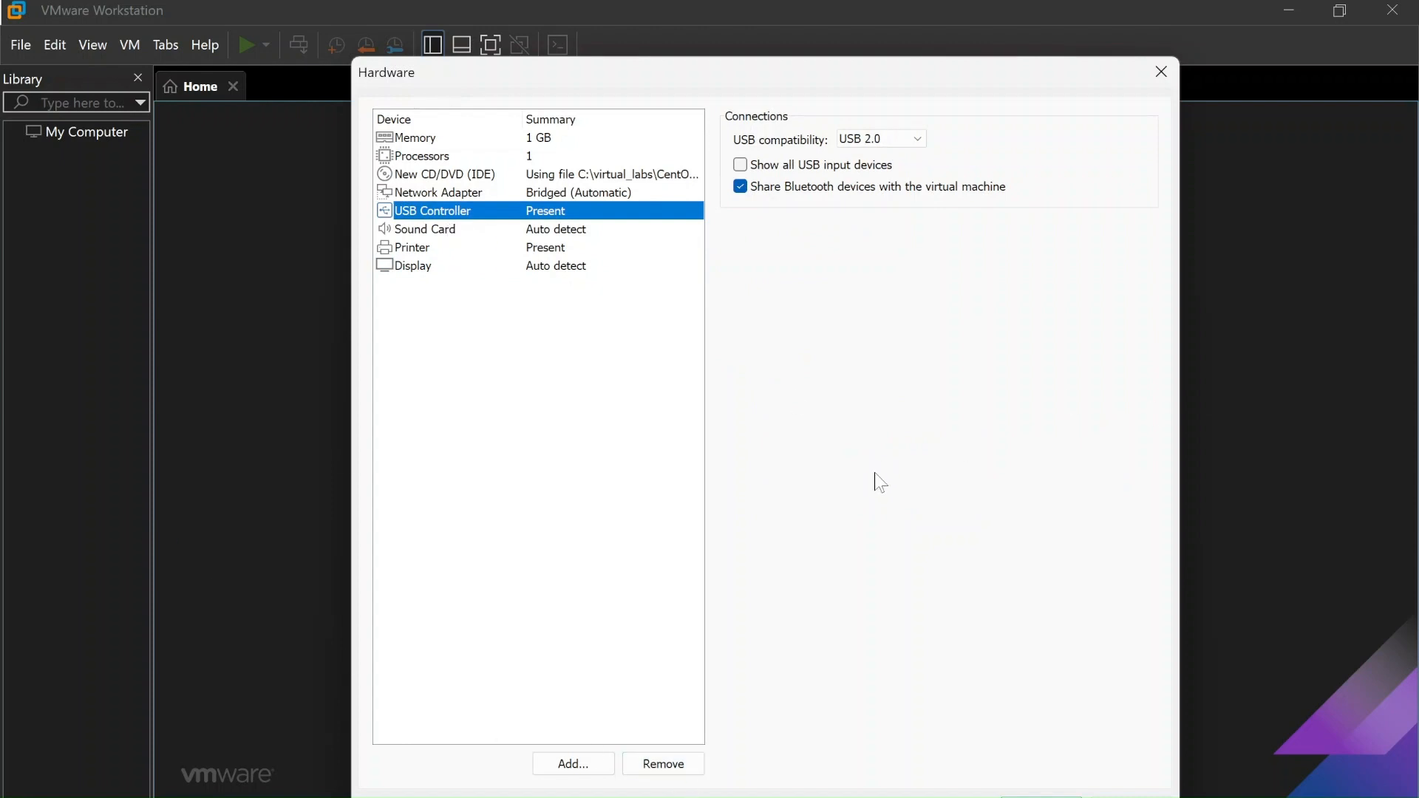
pyautogui.click(401, 144)
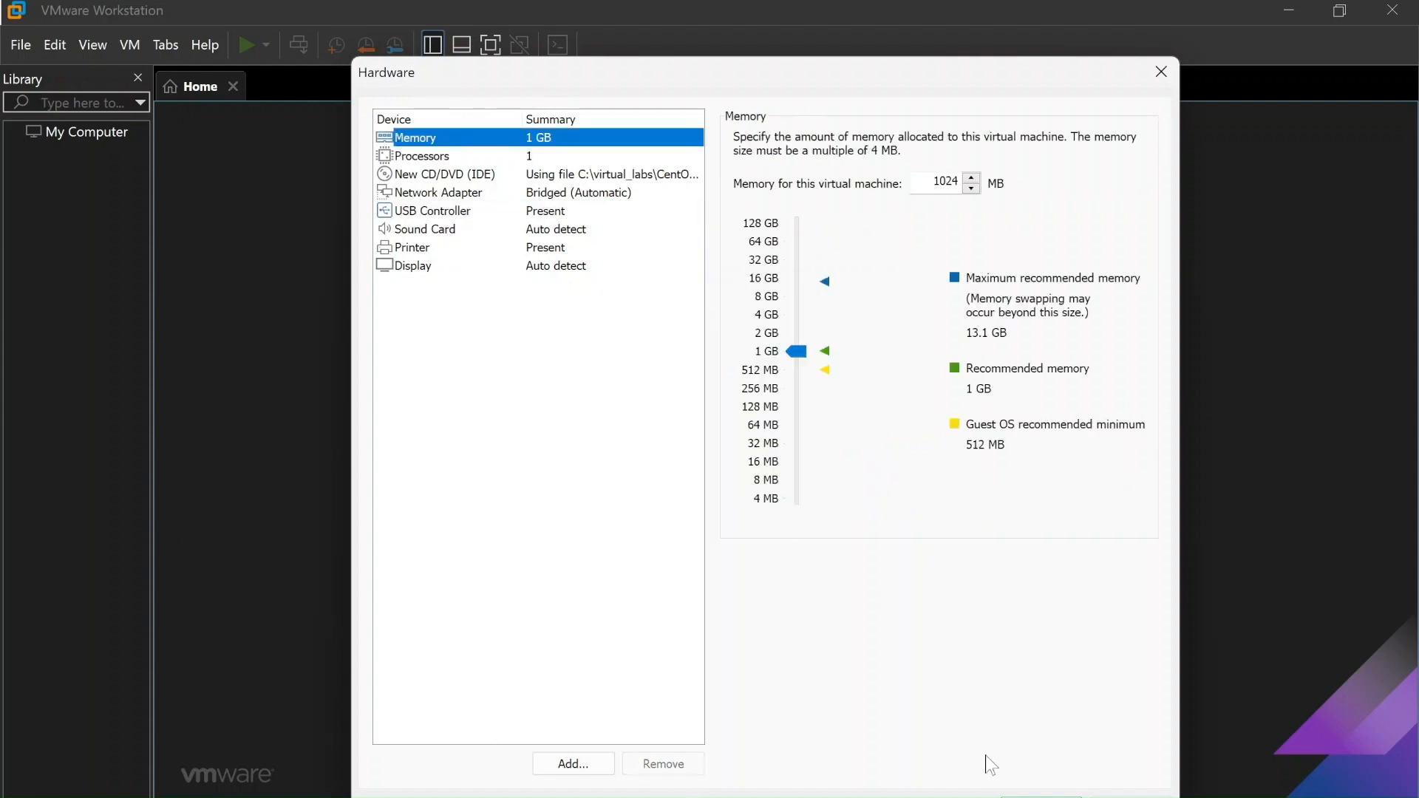
pyautogui.click(1041, 793)
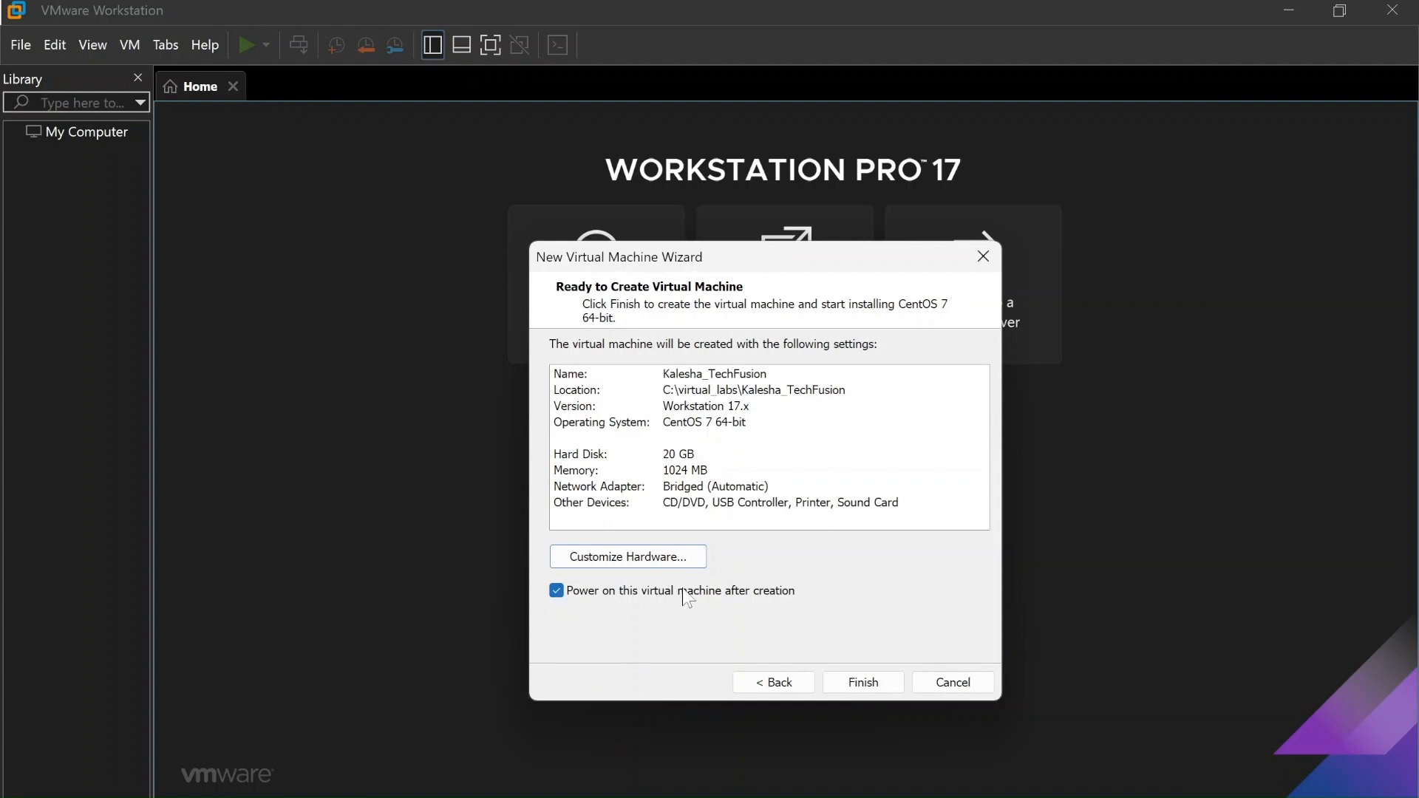
# Finish the wizard with 'Power on after creation' unchecked so Kalesha_TechFusion is created powered off
pyautogui.click(556, 592)
pyautogui.click(872, 684)
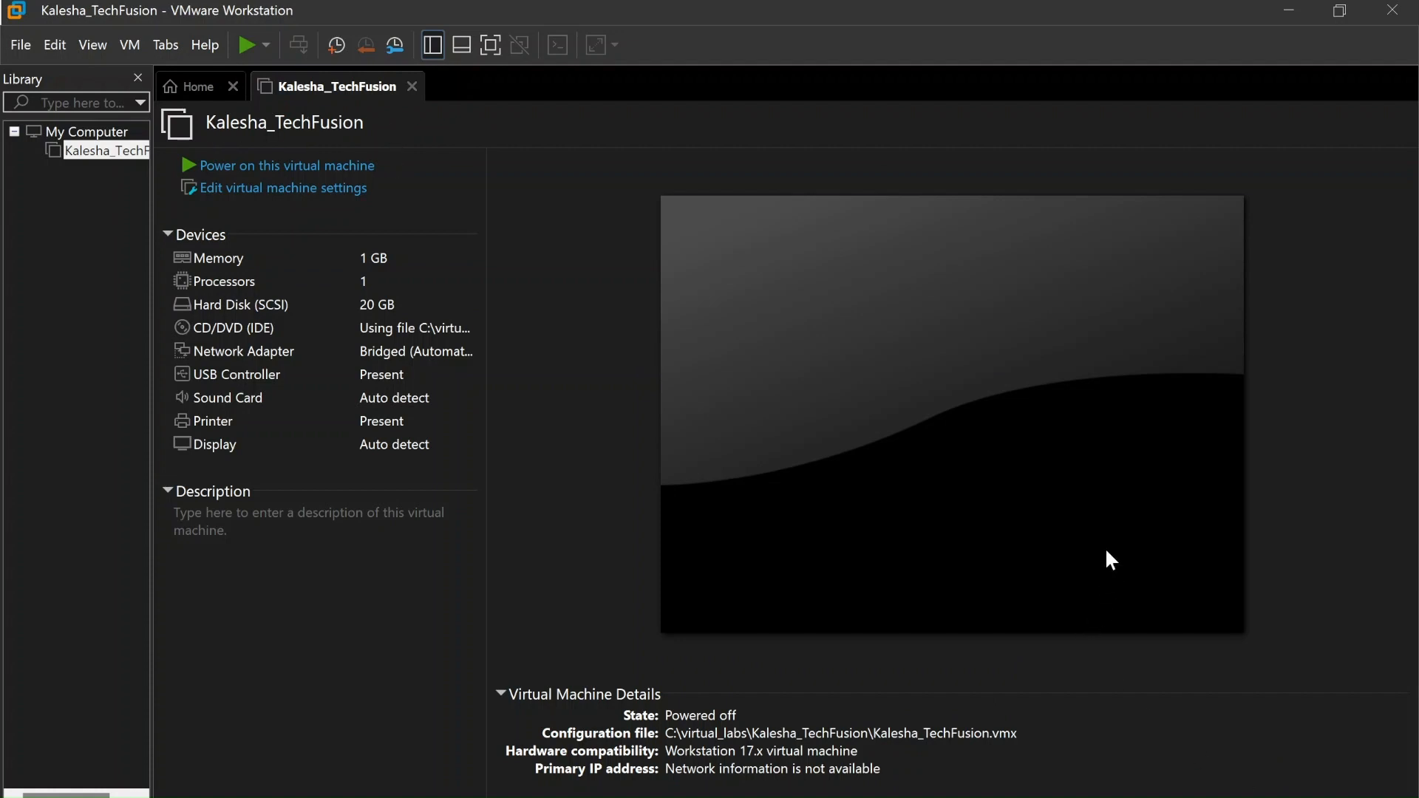
# Browse File Explorer to C:\virtual_labs\Kalesha_TechFusion to see the new machine's files
pyautogui.press('super+e')
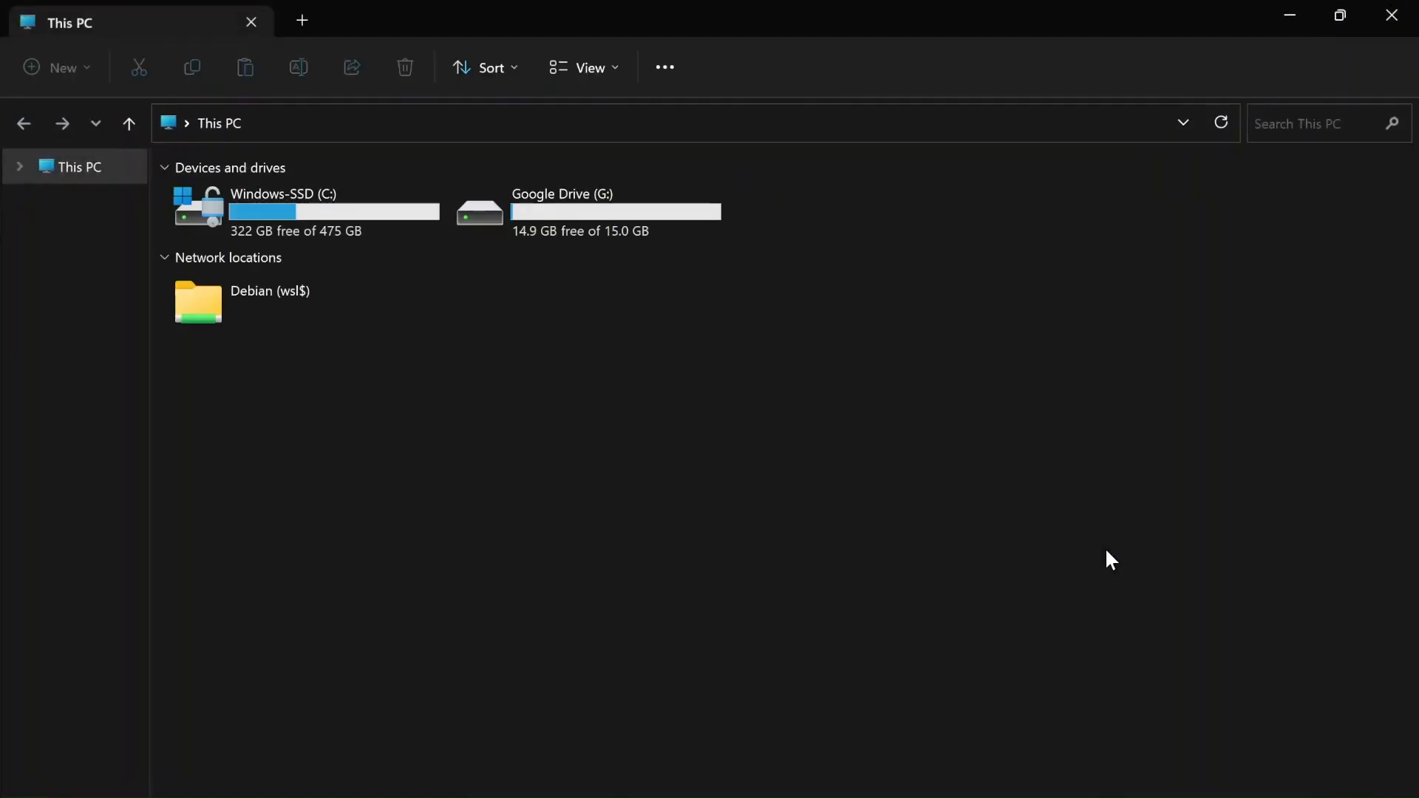
pyautogui.doubleClick(211, 208)
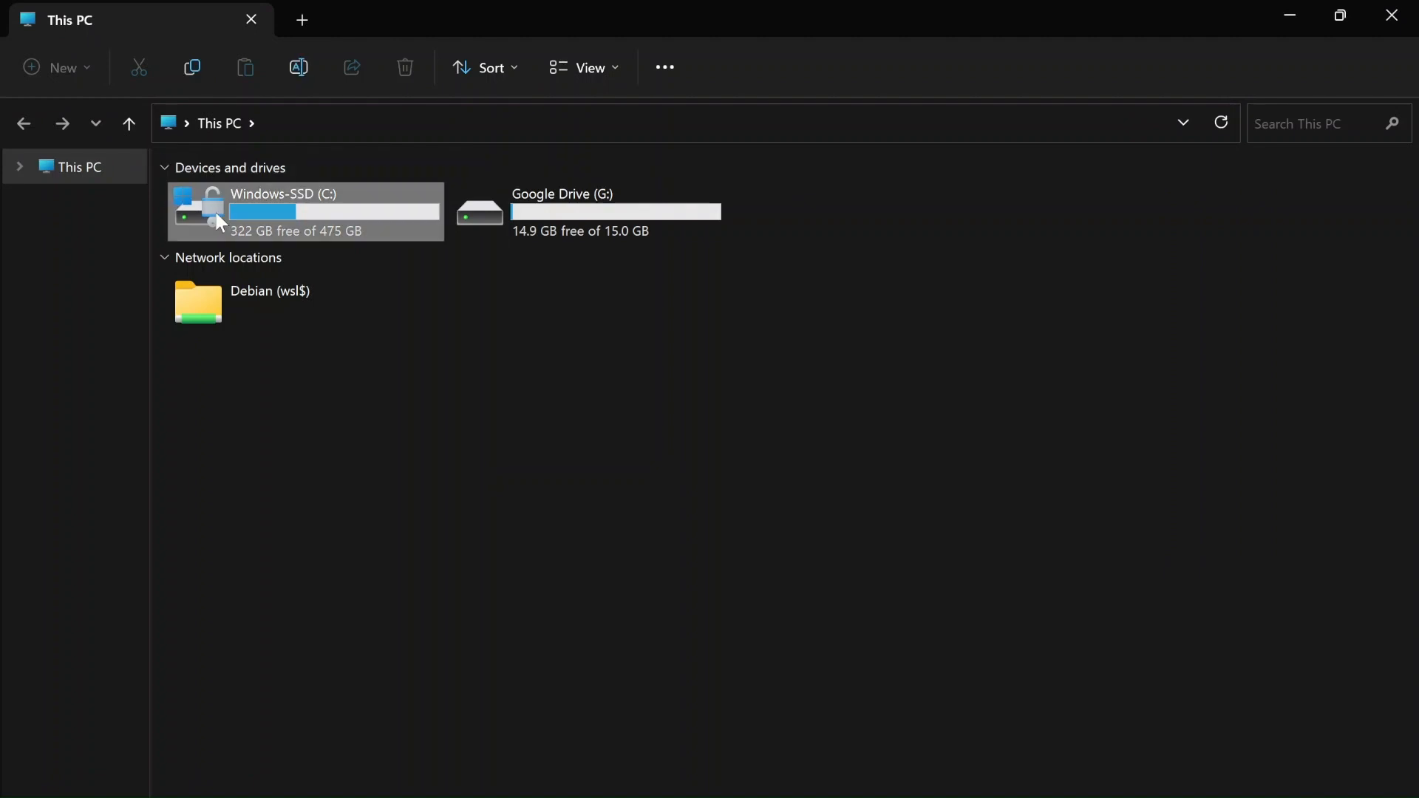
pyautogui.doubleClick(247, 467)
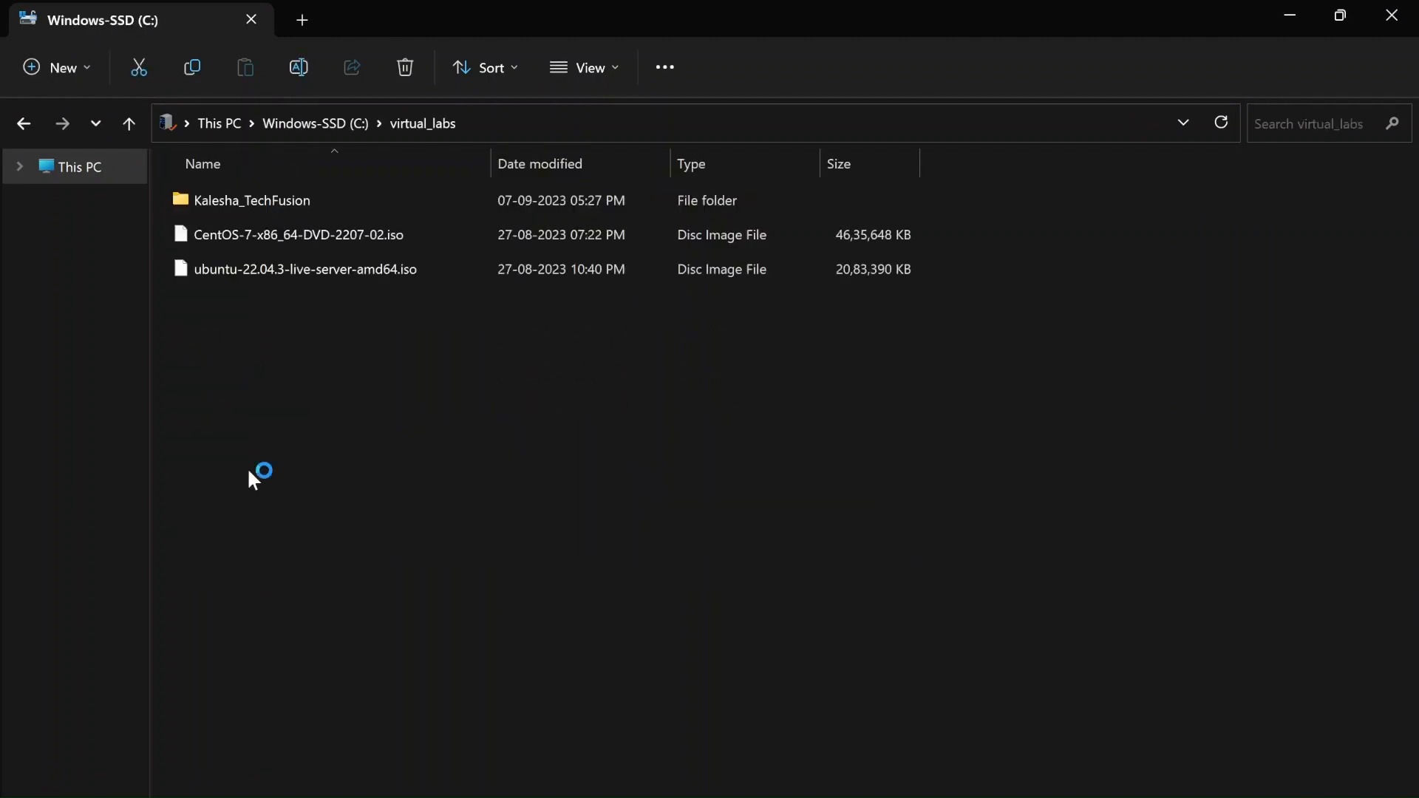
pyautogui.doubleClick(251, 201)
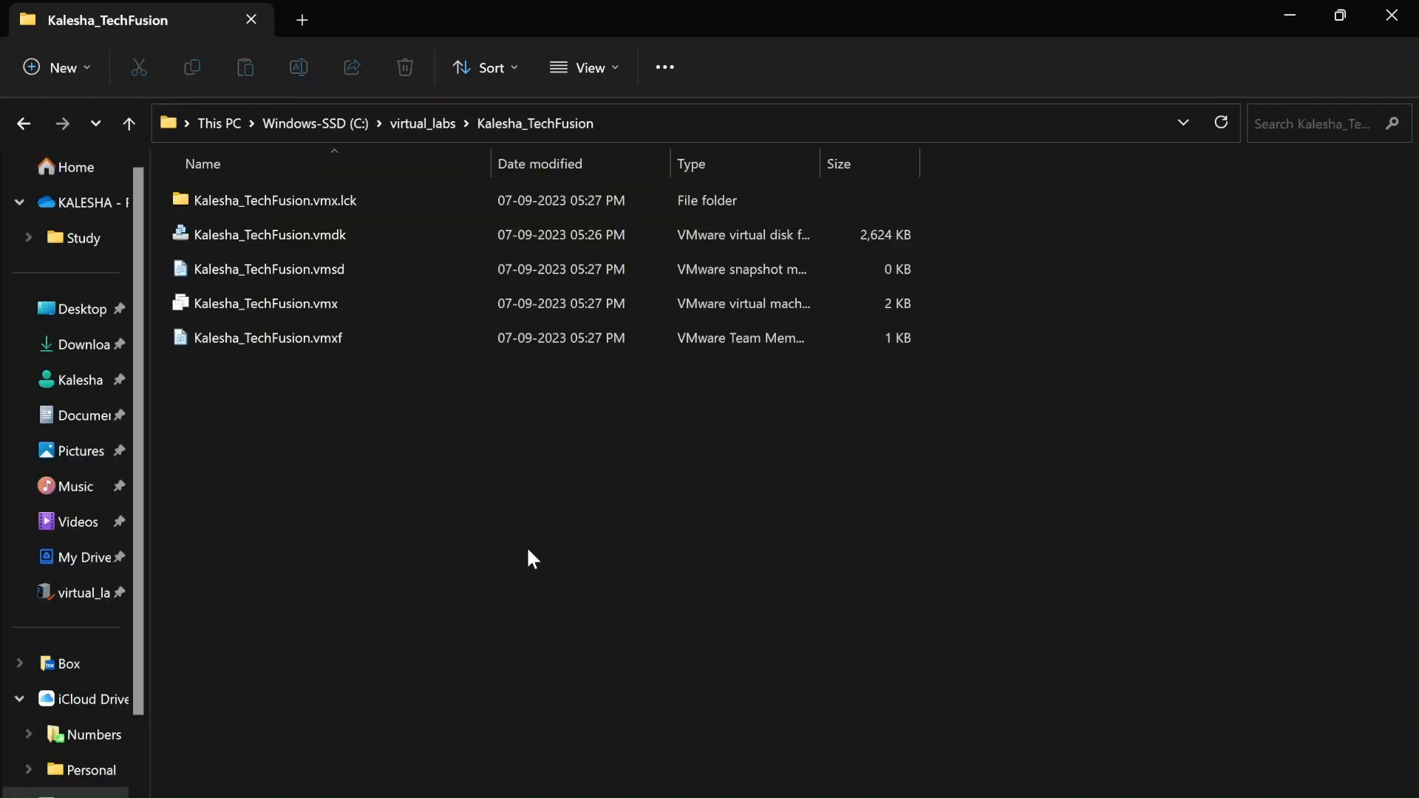
pyautogui.click(295, 245)
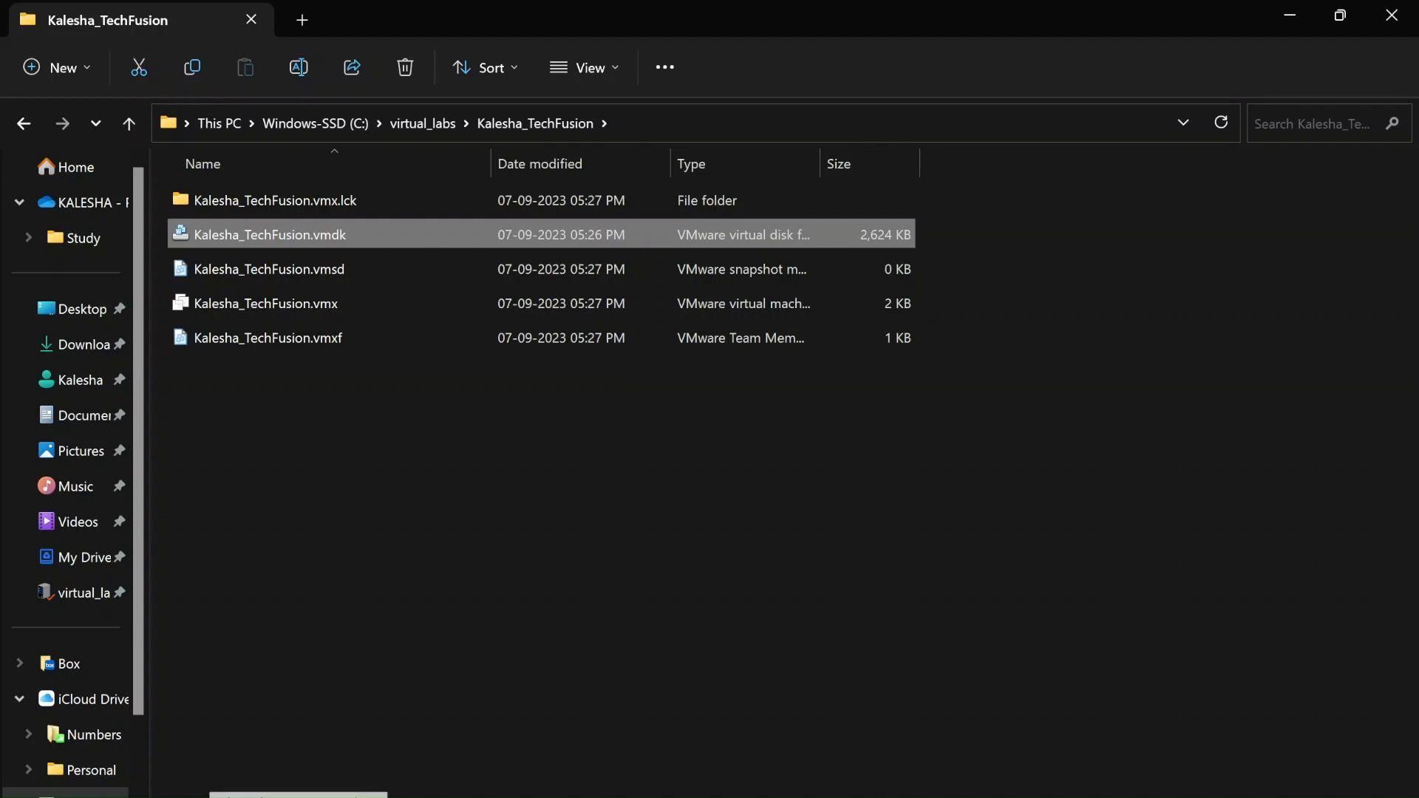
pyautogui.click(277, 301)
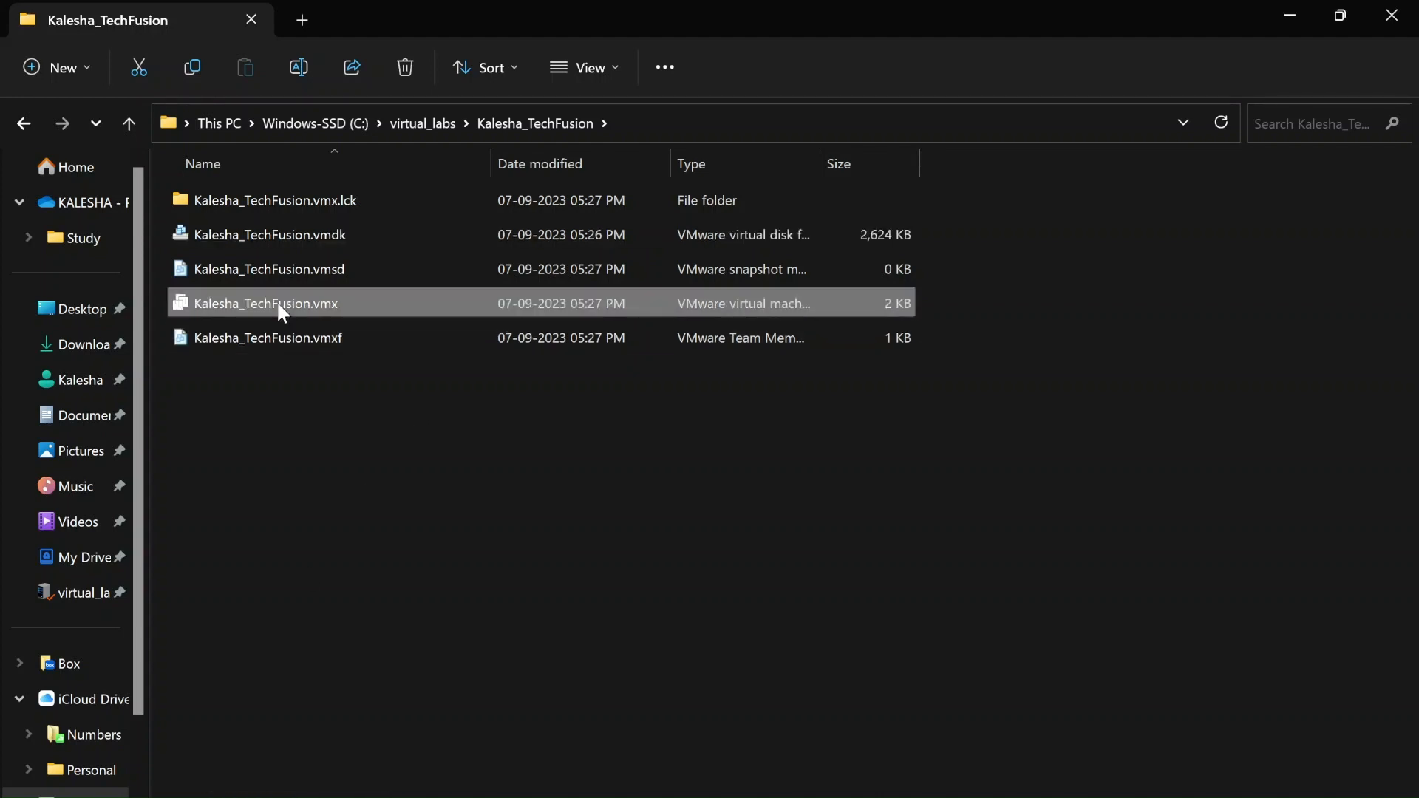
pyautogui.keyDown('ctrl'); pyautogui.click(344, 232); pyautogui.keyUp('ctrl')
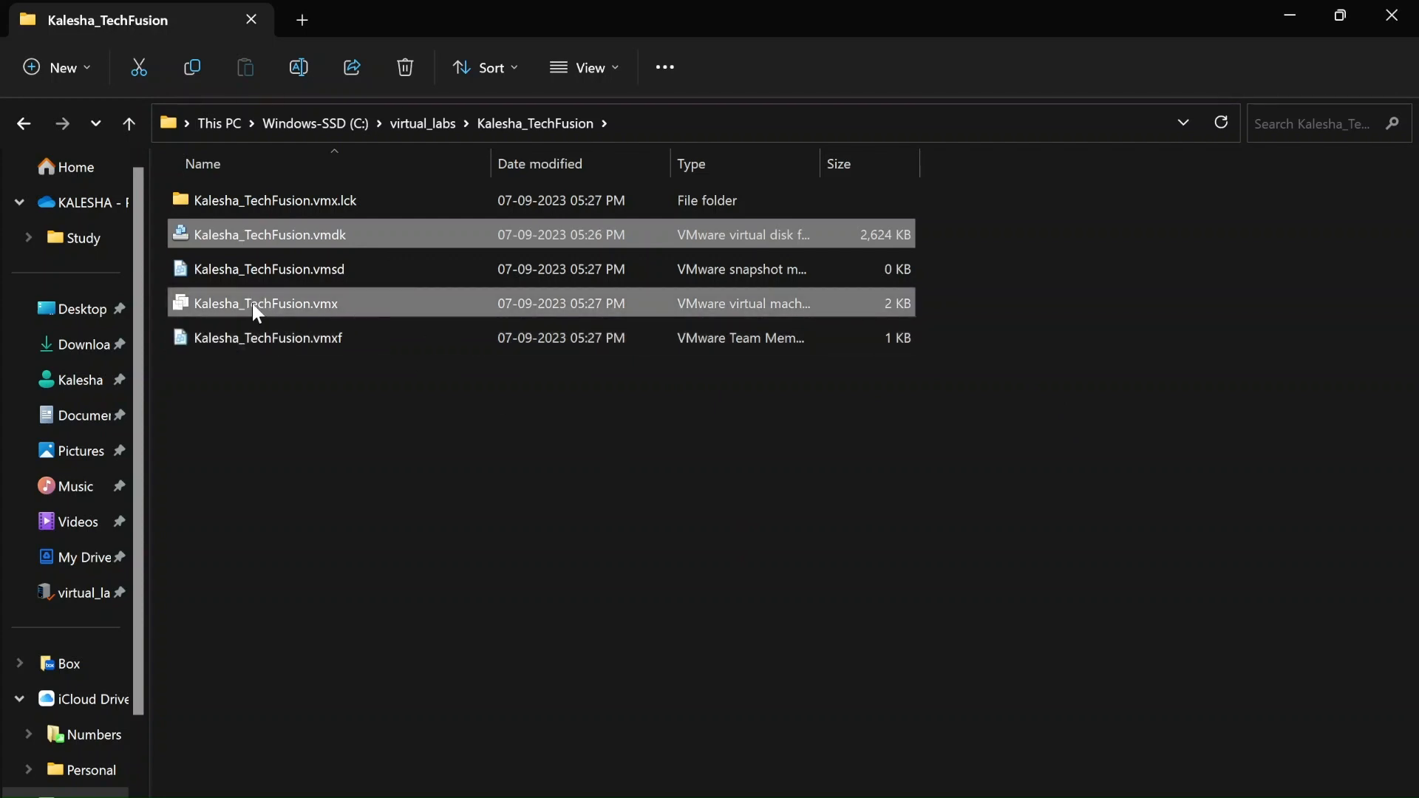
pyautogui.click(292, 309)
# Open Kalesha_TechFusion.vmx in Notepad++, skip the update offer, read through it and close its tab
pyautogui.rightClick(294, 309)
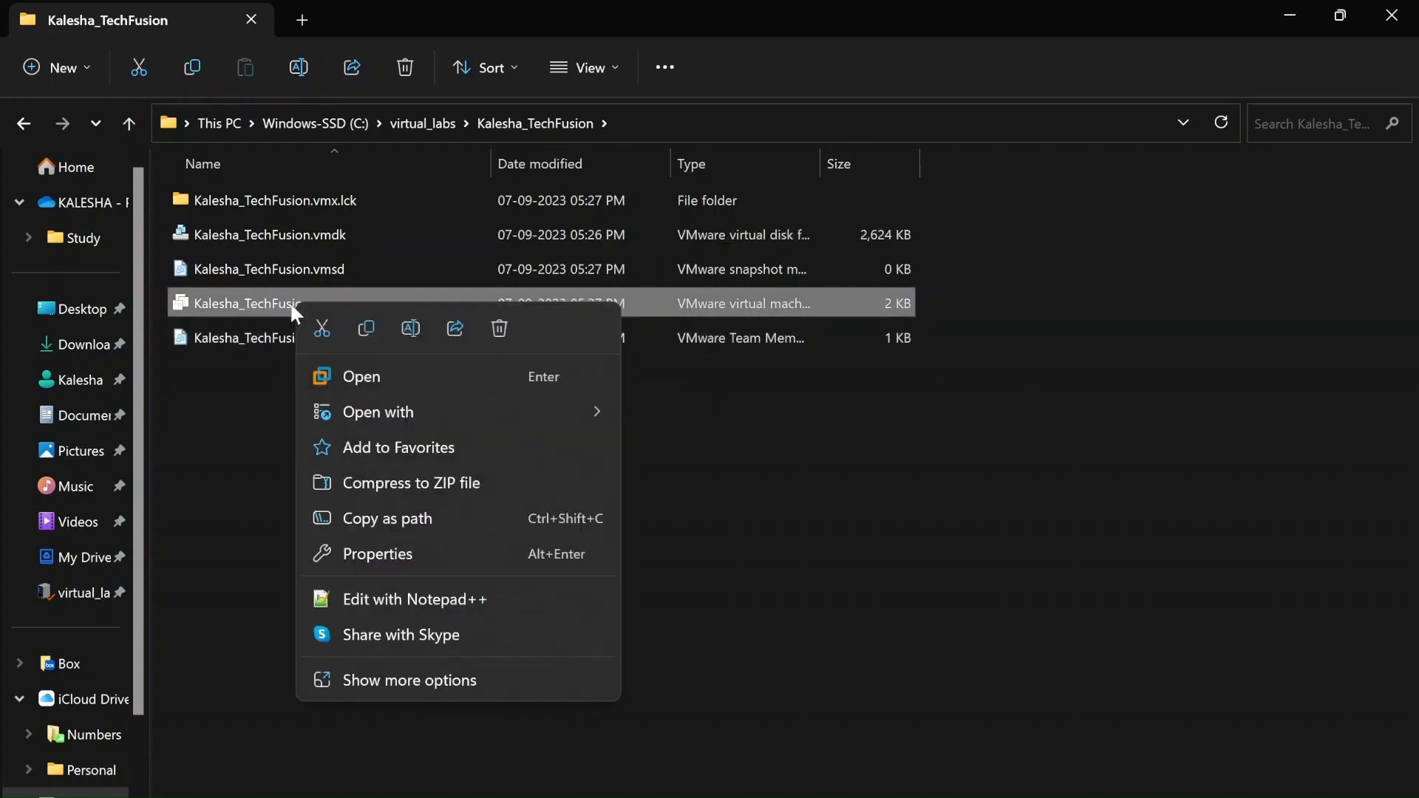
pyautogui.moveTo(355, 411)
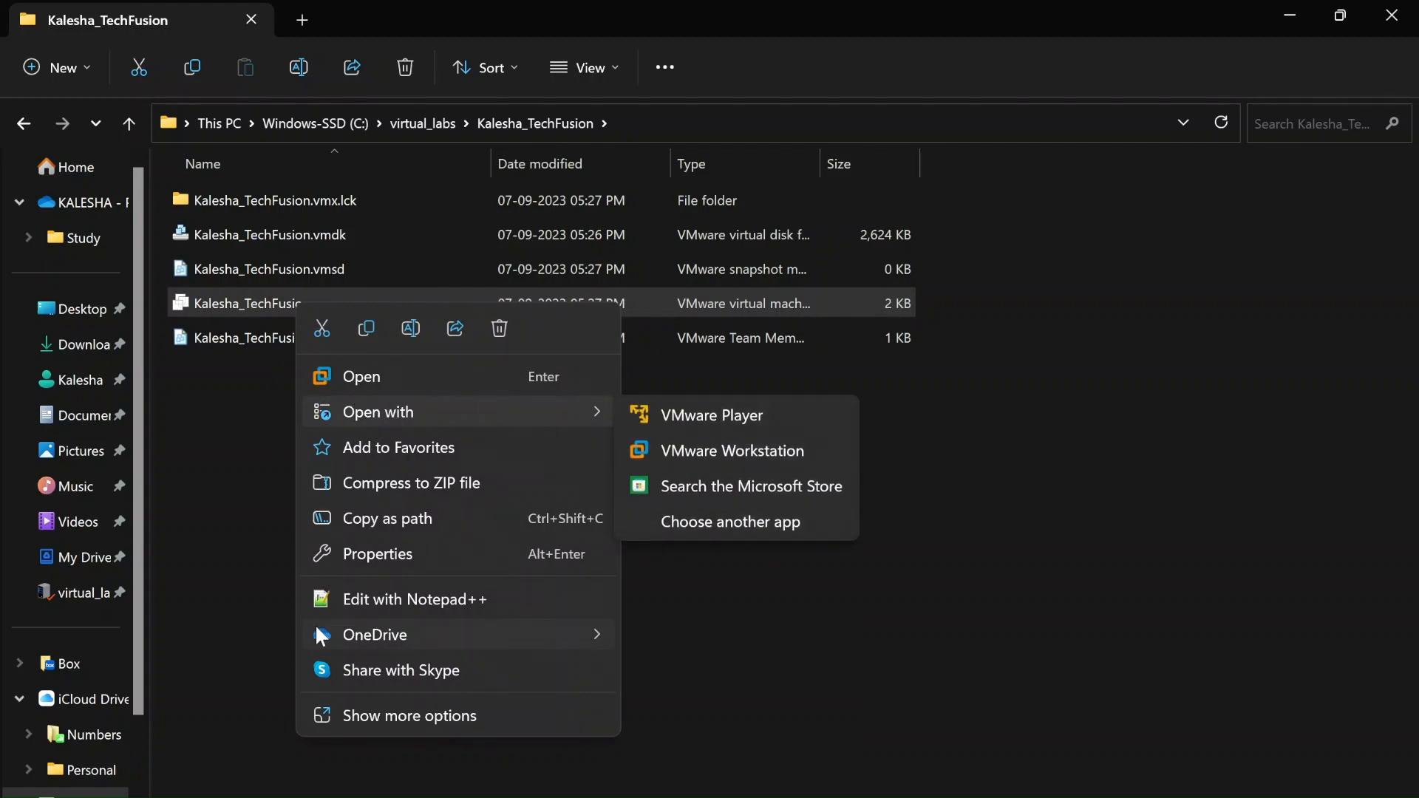
pyautogui.click(373, 608)
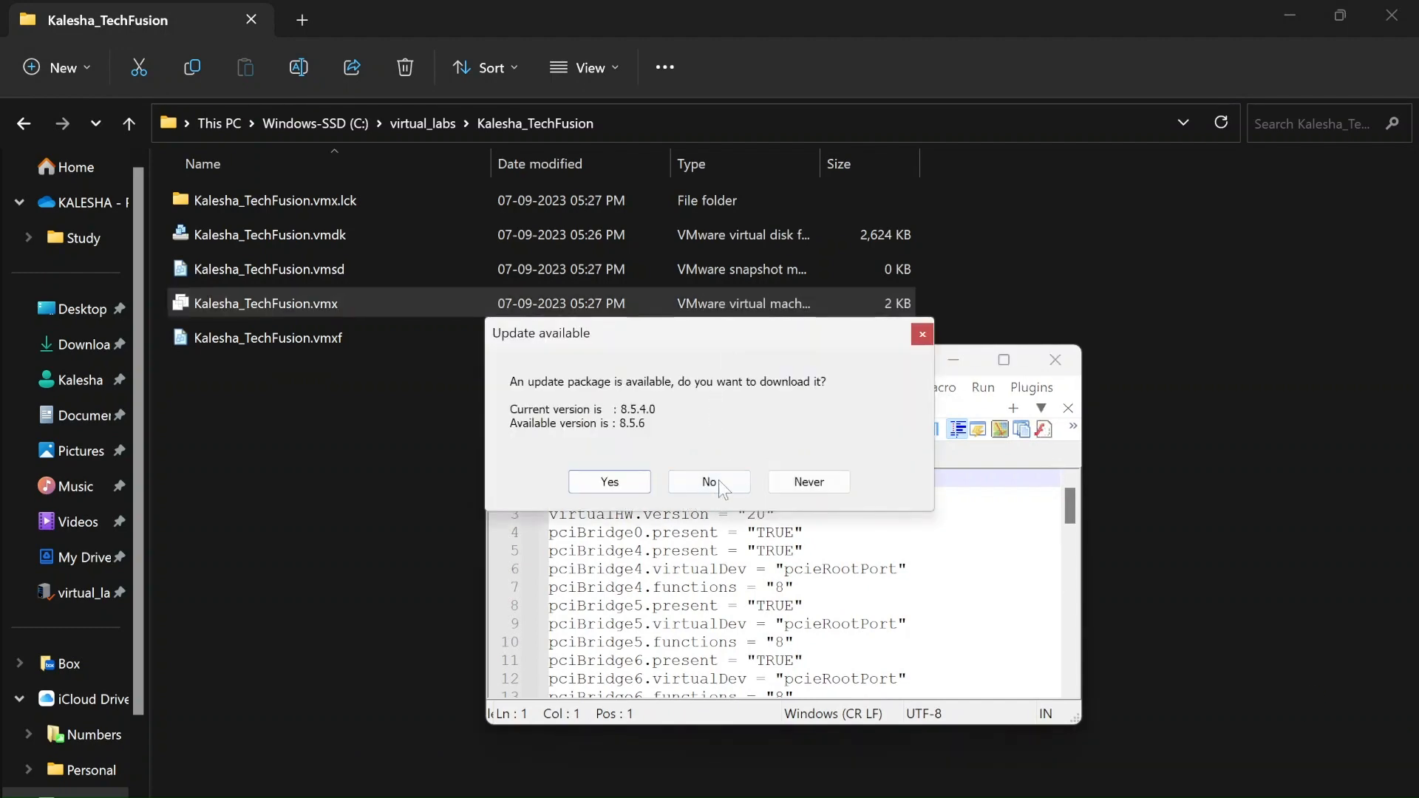
pyautogui.click(922, 335)
pyautogui.click(1003, 361)
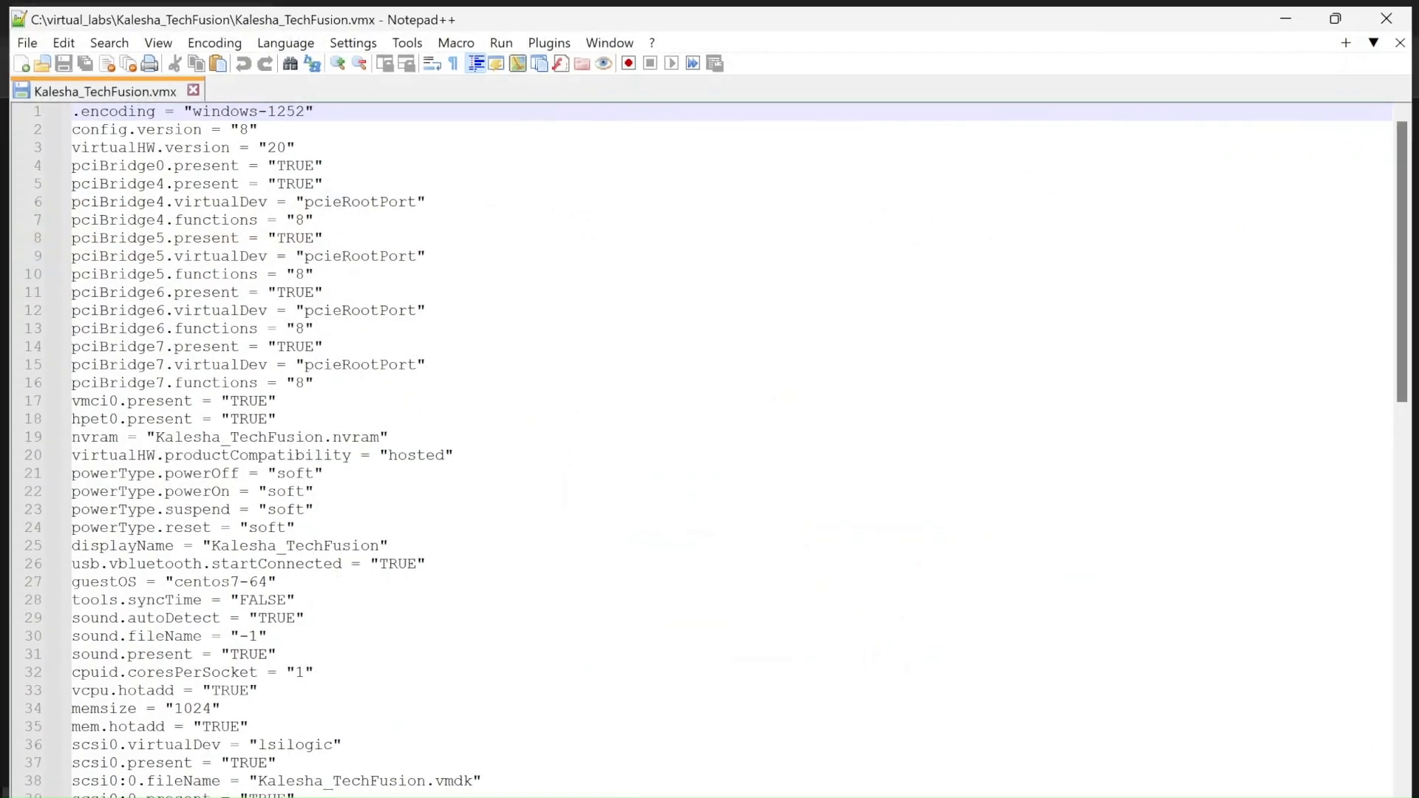
pyautogui.scroll(-3, 709, 443)
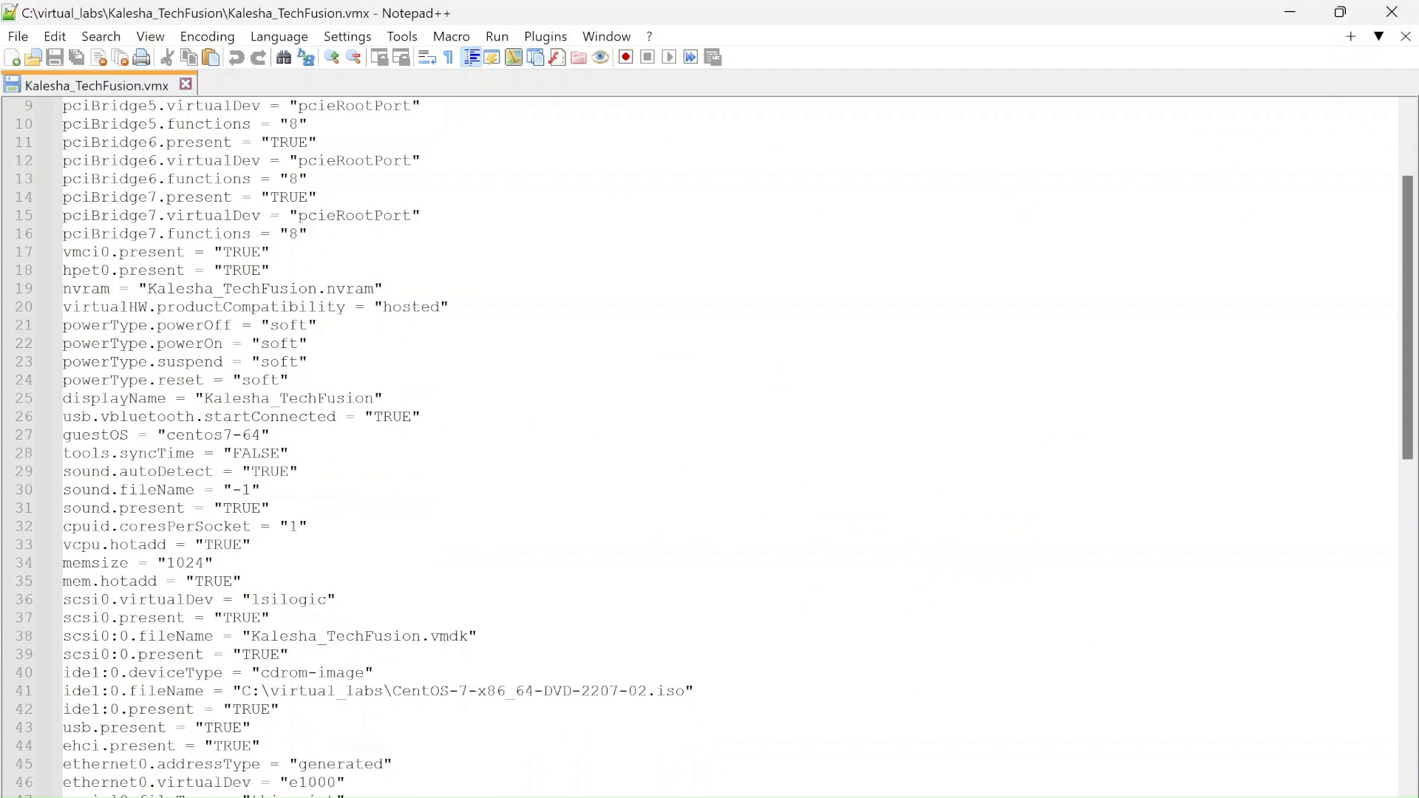
pyautogui.scroll(-3, 709, 443)
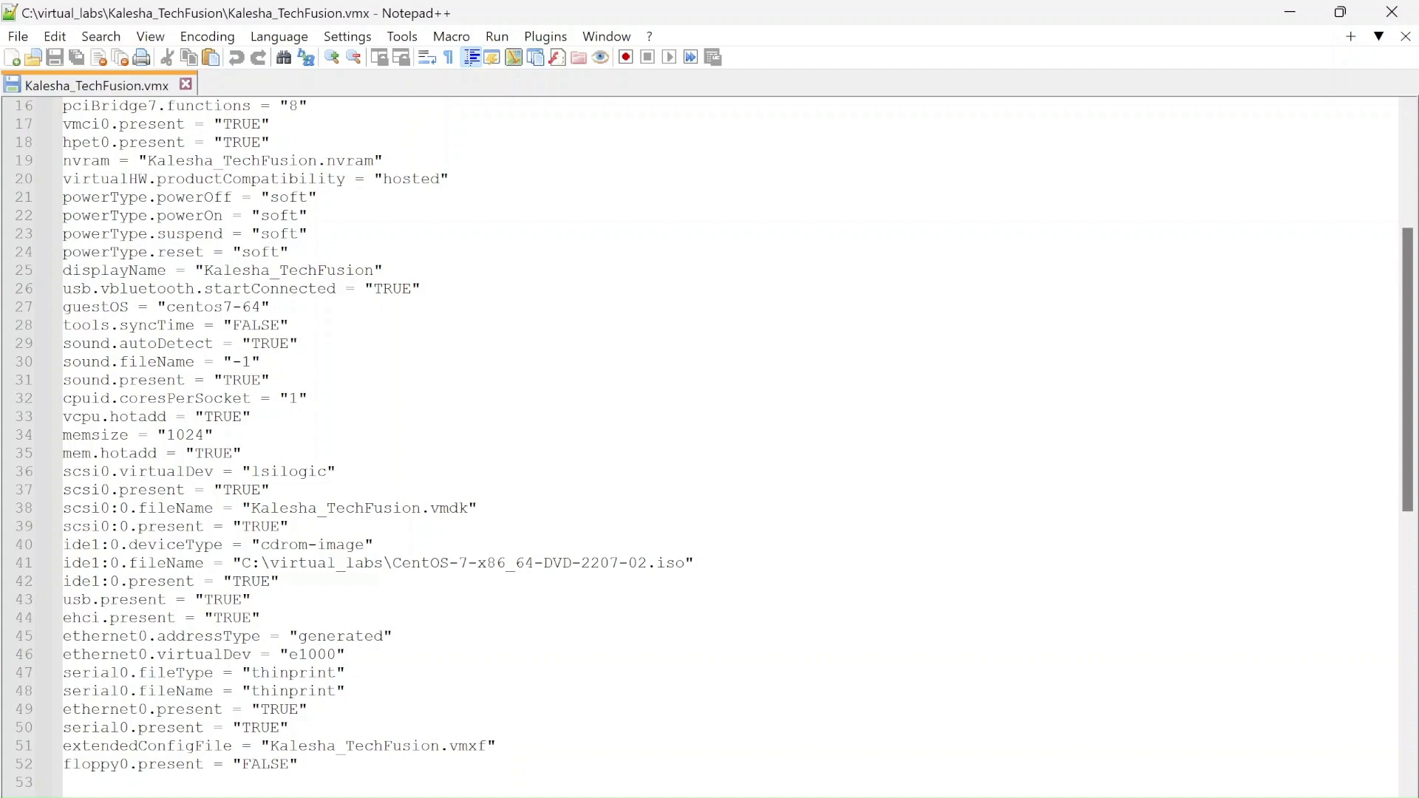
pyautogui.moveTo(1408, 347); pyautogui.dragTo(1408, 147)
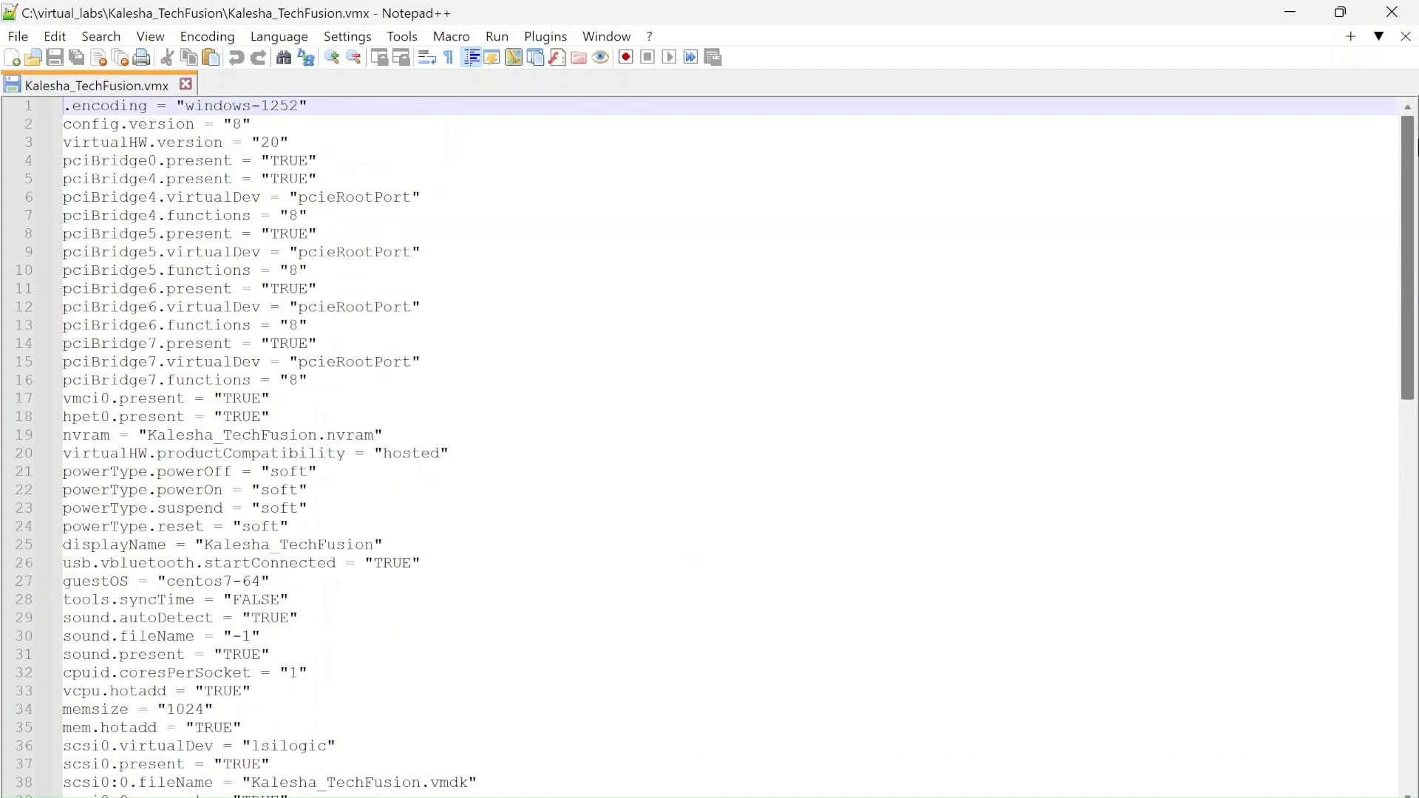
pyautogui.click(185, 85)
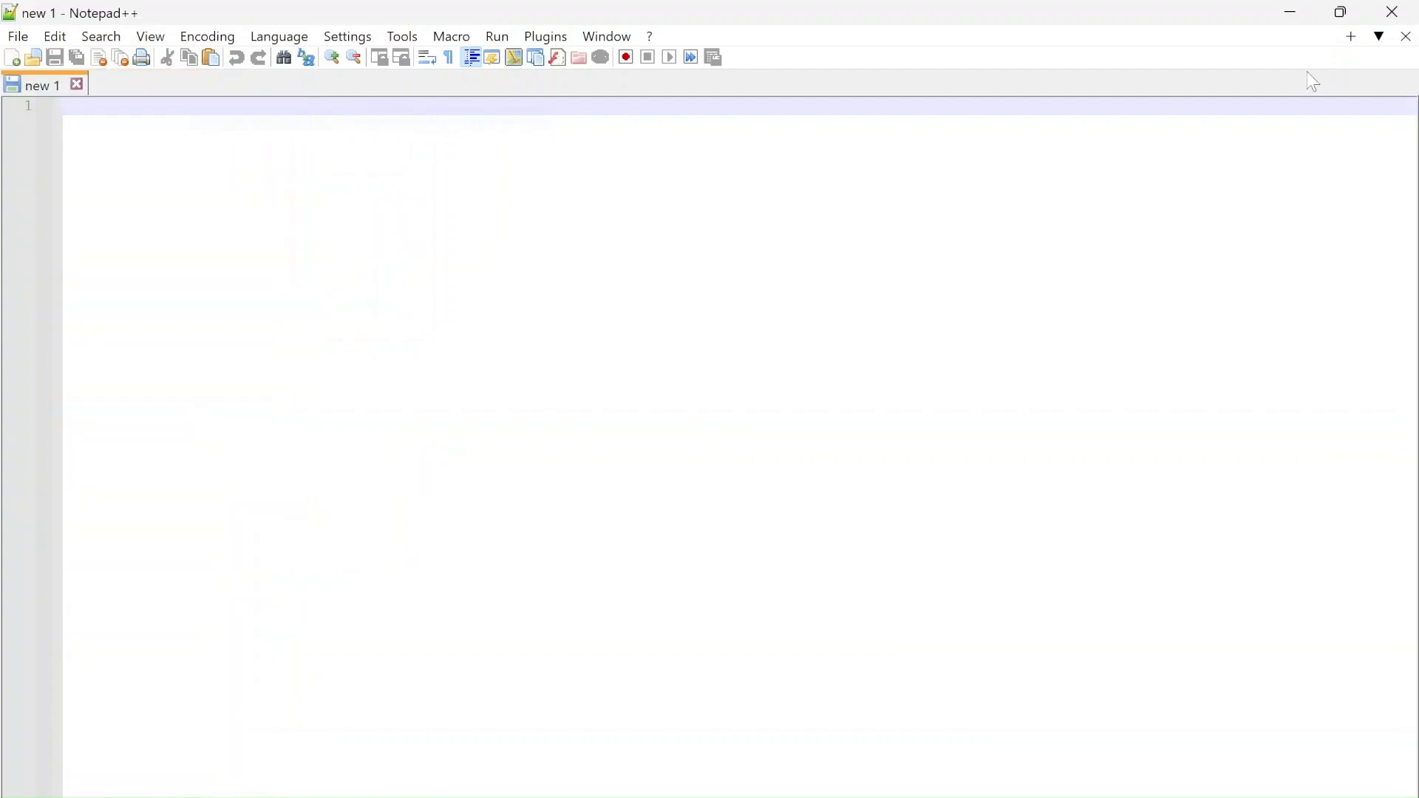
# Close Notepad++ and widen the Type column to show full file type names
pyautogui.click(1392, 12)
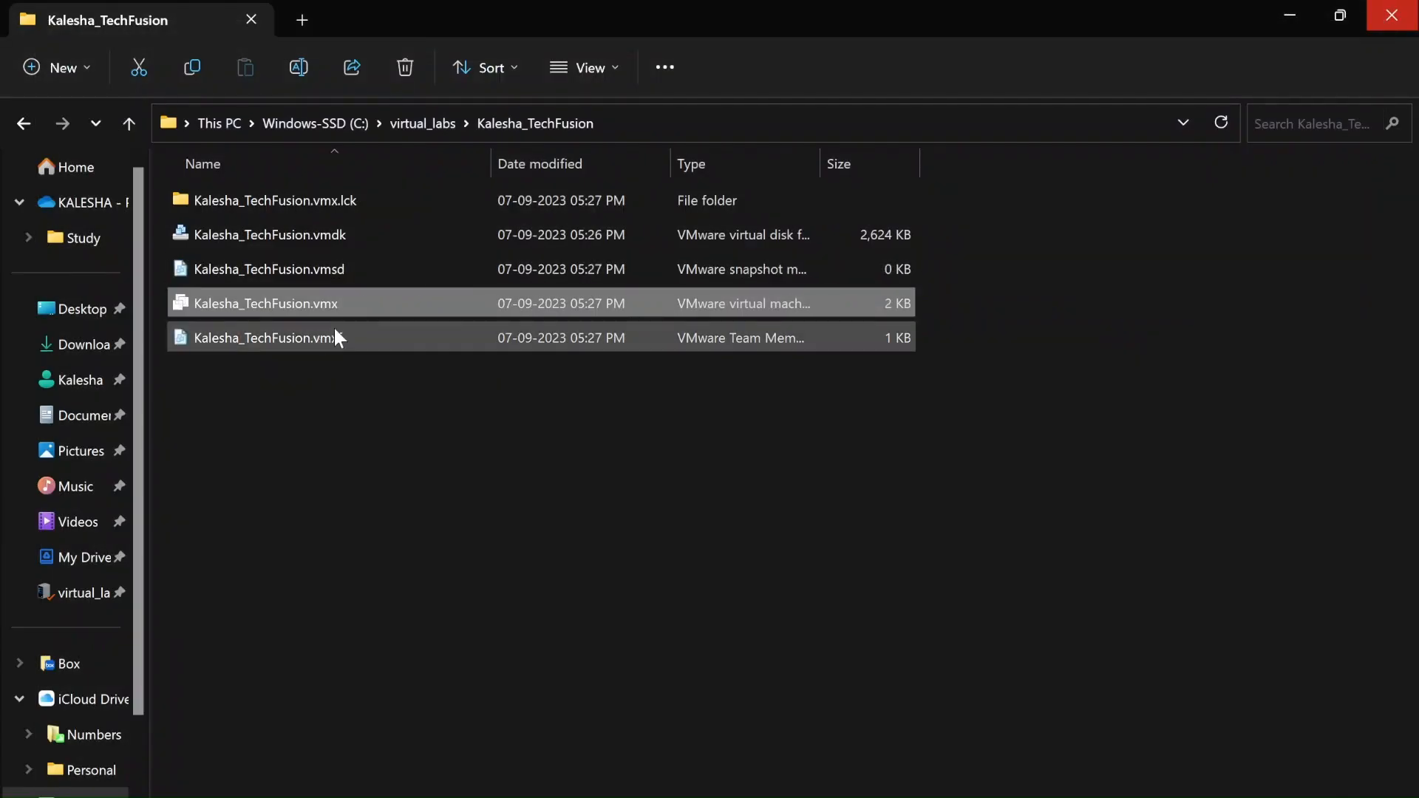
pyautogui.doubleClick(820, 161)
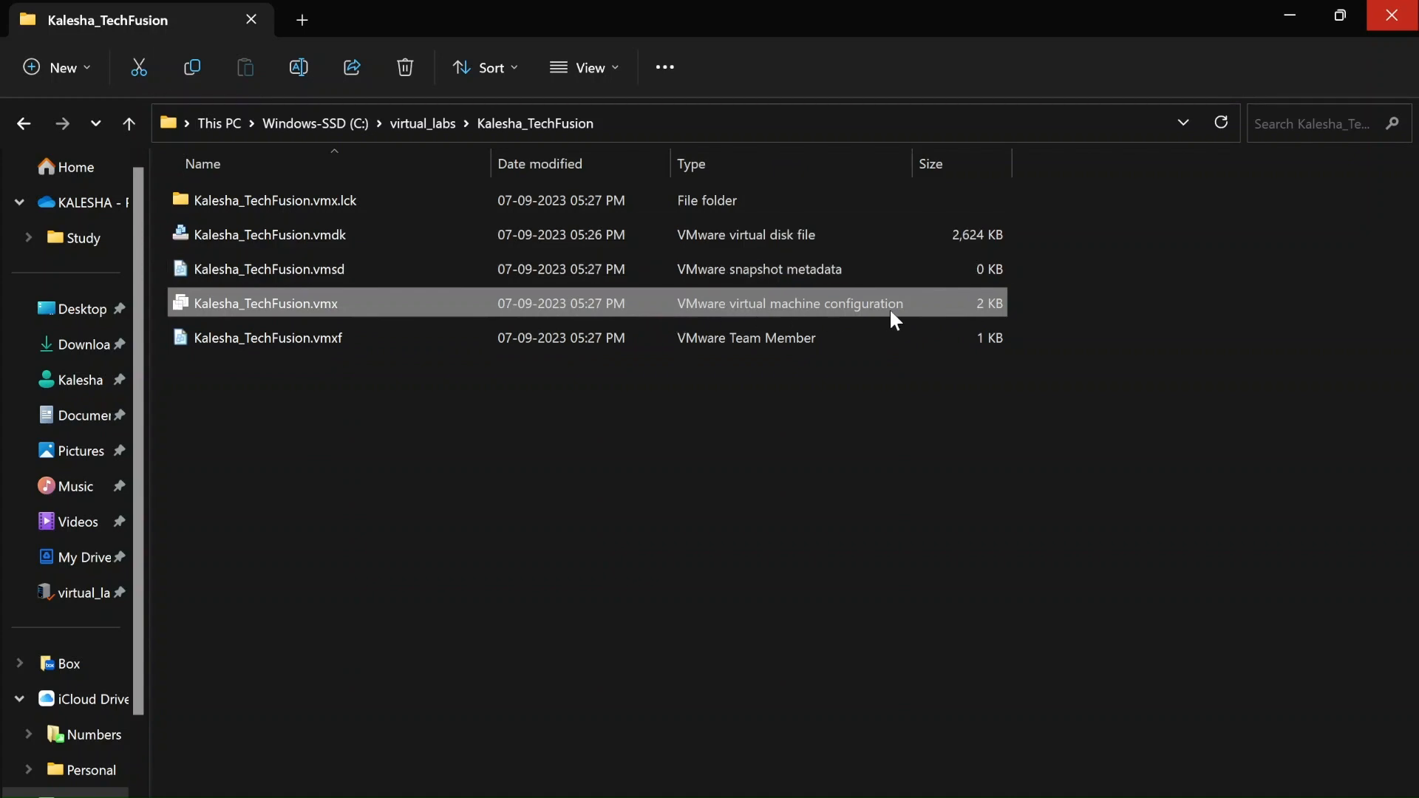
pyautogui.click(785, 238)
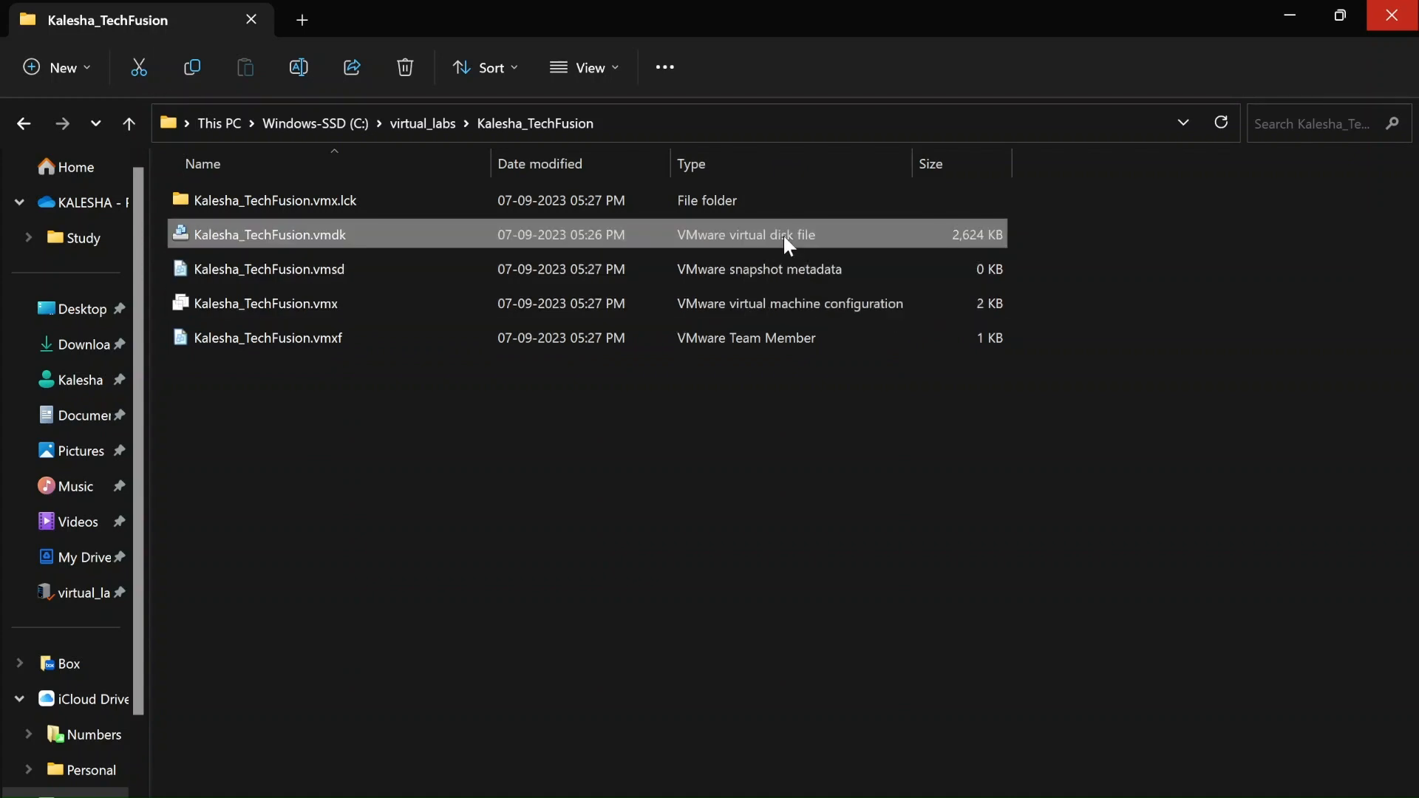
pyautogui.click(312, 271)
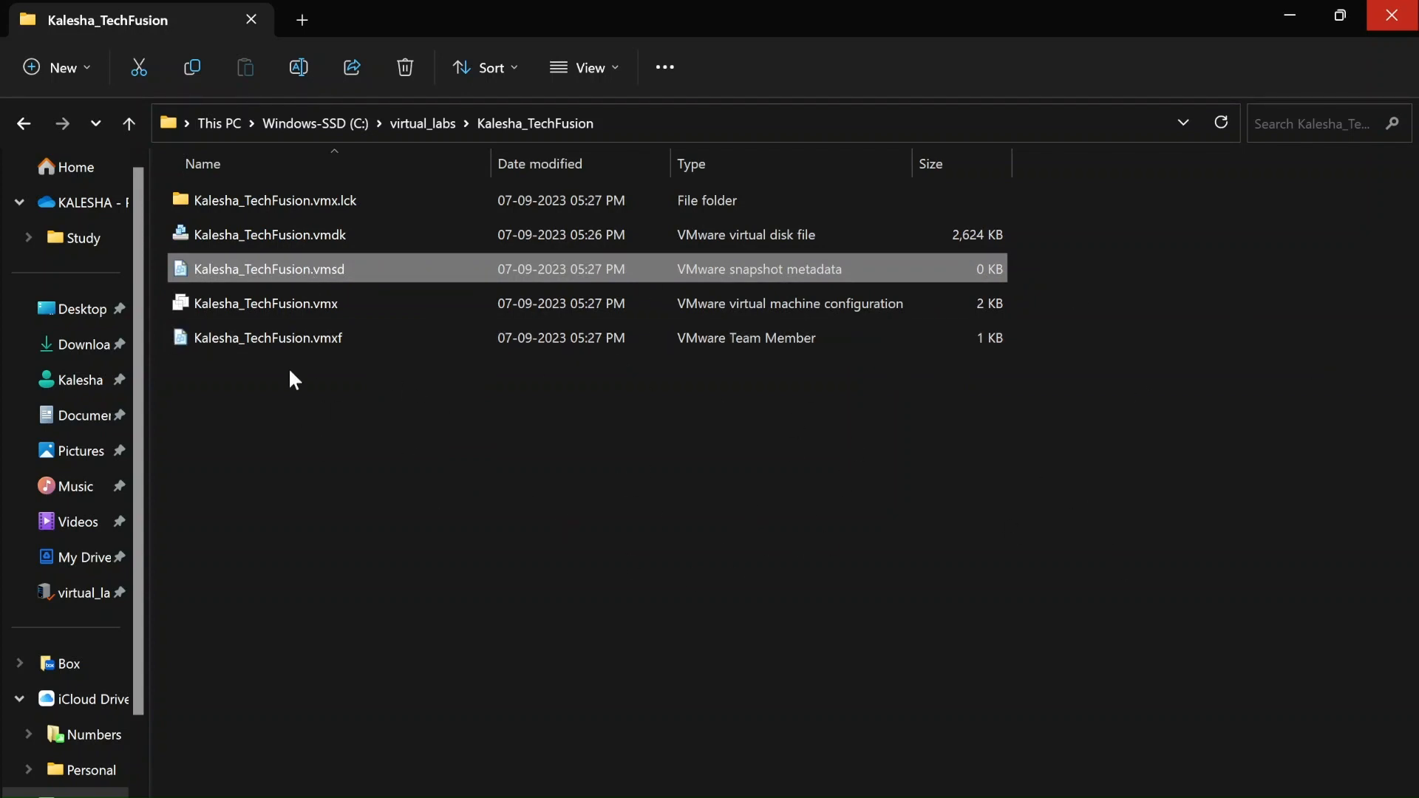
# Look inside the Kalesha_TechFusion.vmx.lck folder, go back up, and return to VMware Workstation
pyautogui.doubleClick(287, 198)
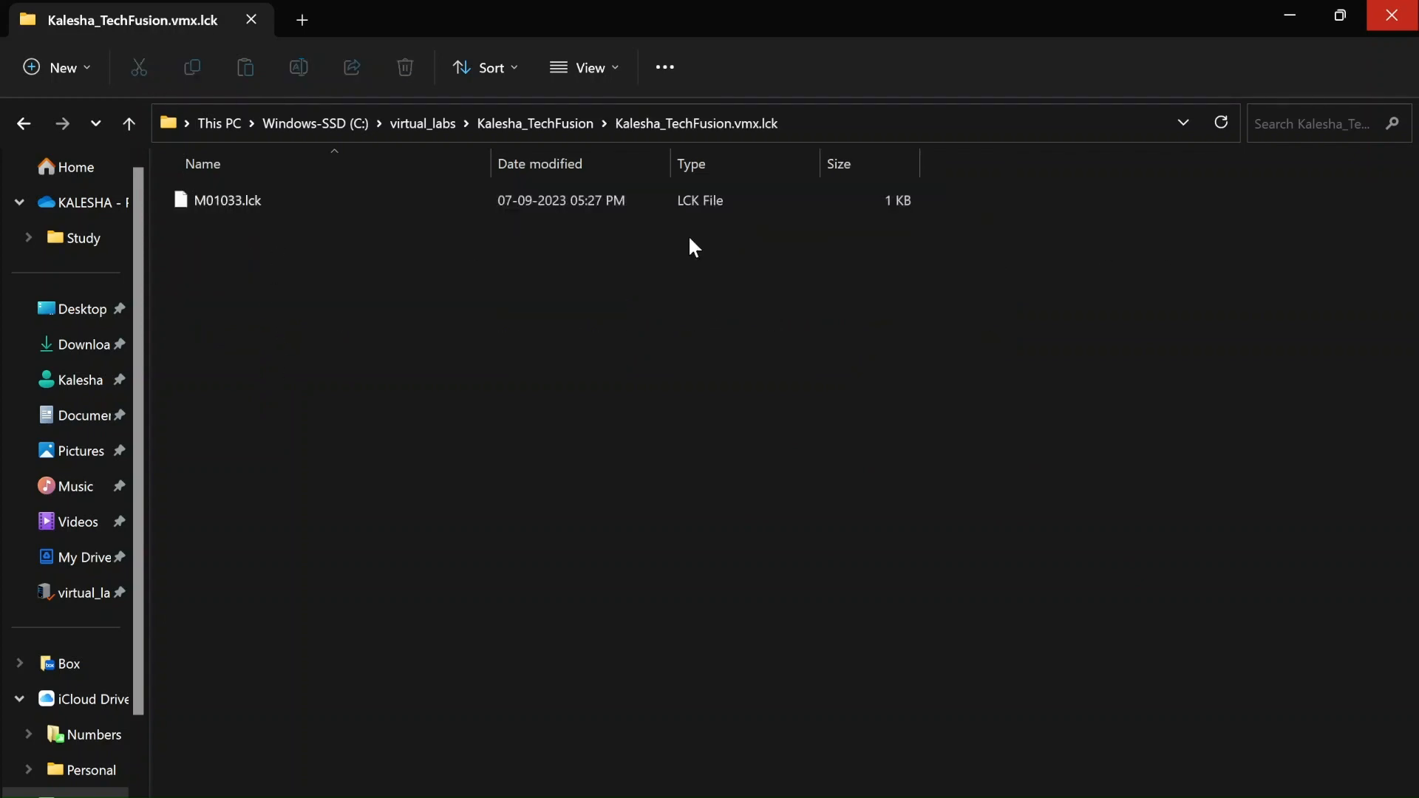
pyautogui.click(543, 123)
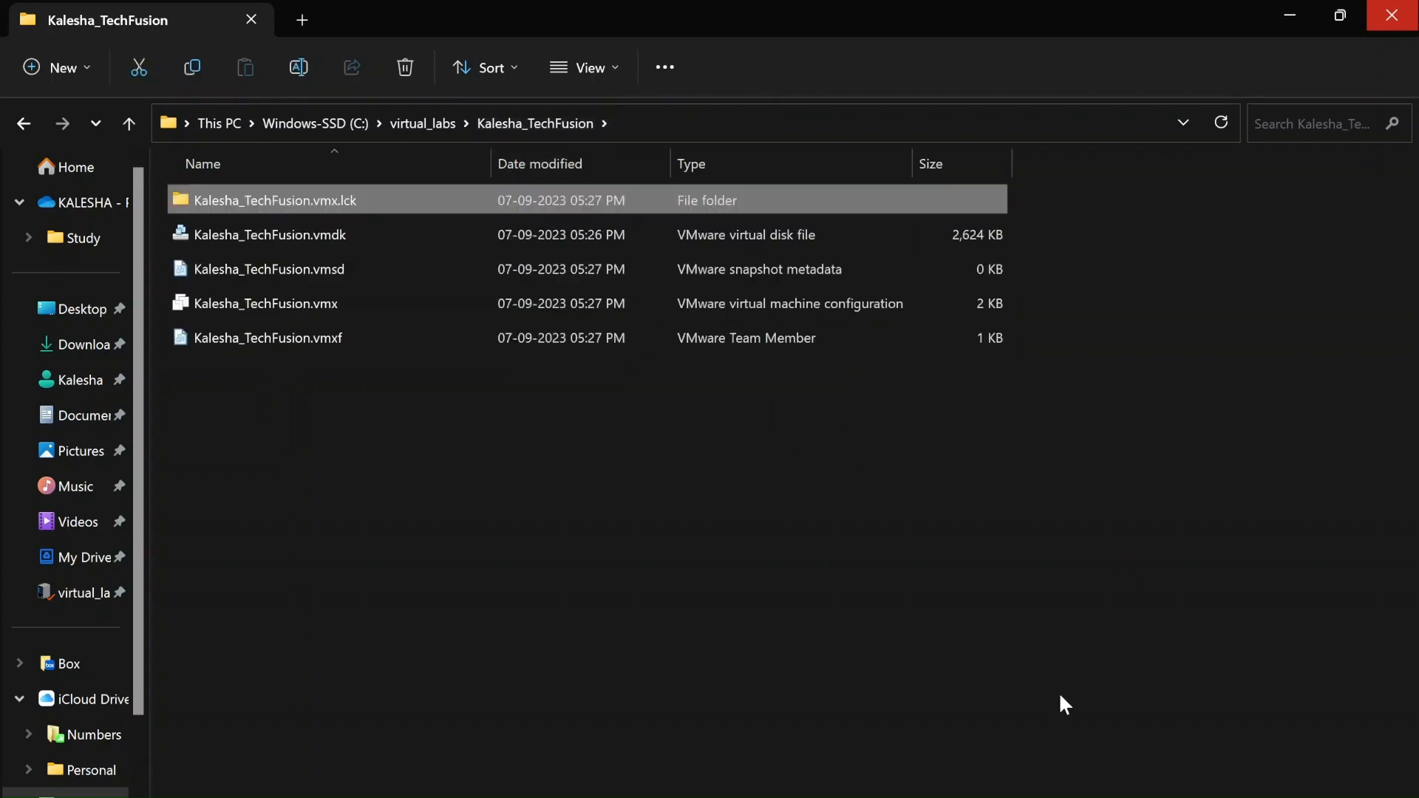
pyautogui.click(1042, 728)
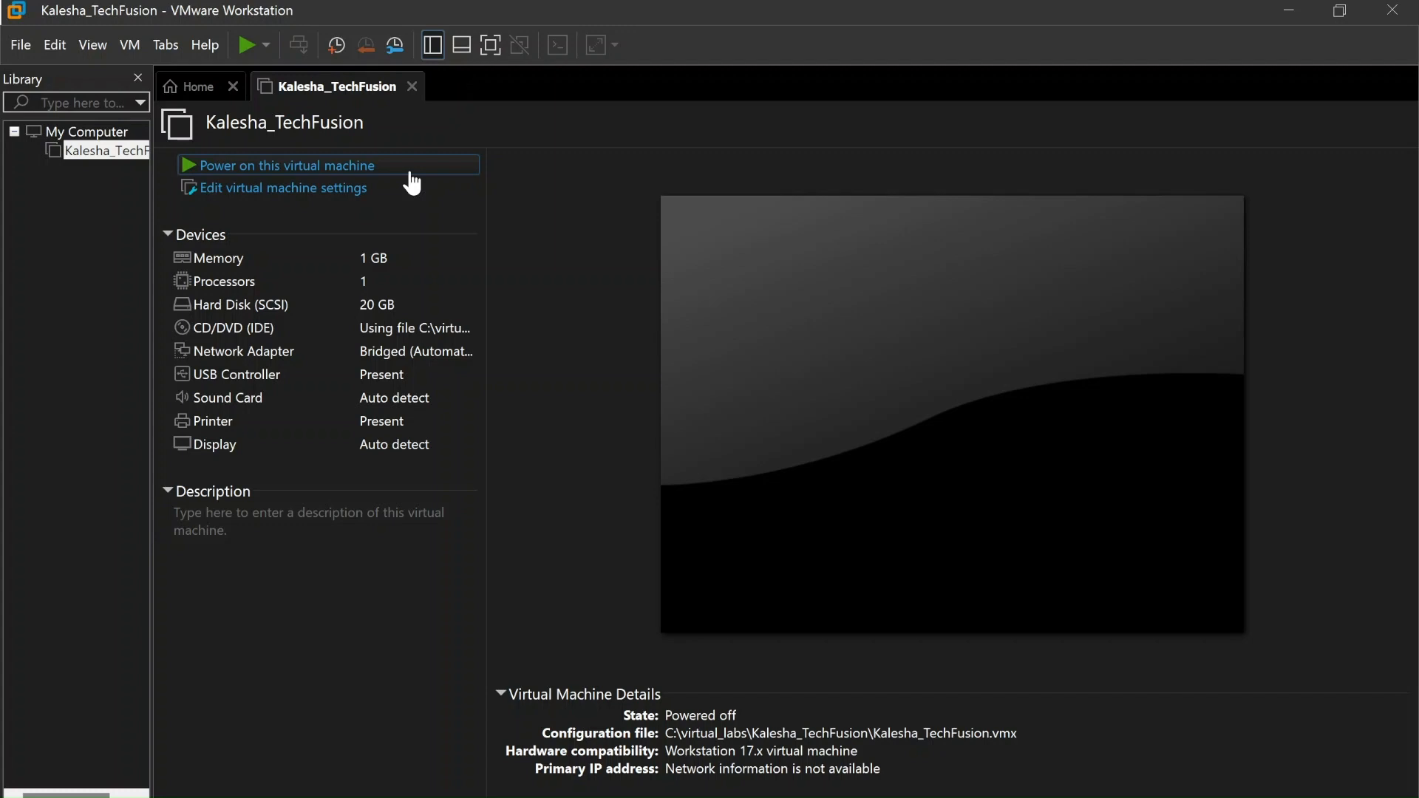
# Power on the Kalesha_TechFusion virtual machine from its tab
pyautogui.click(345, 179)
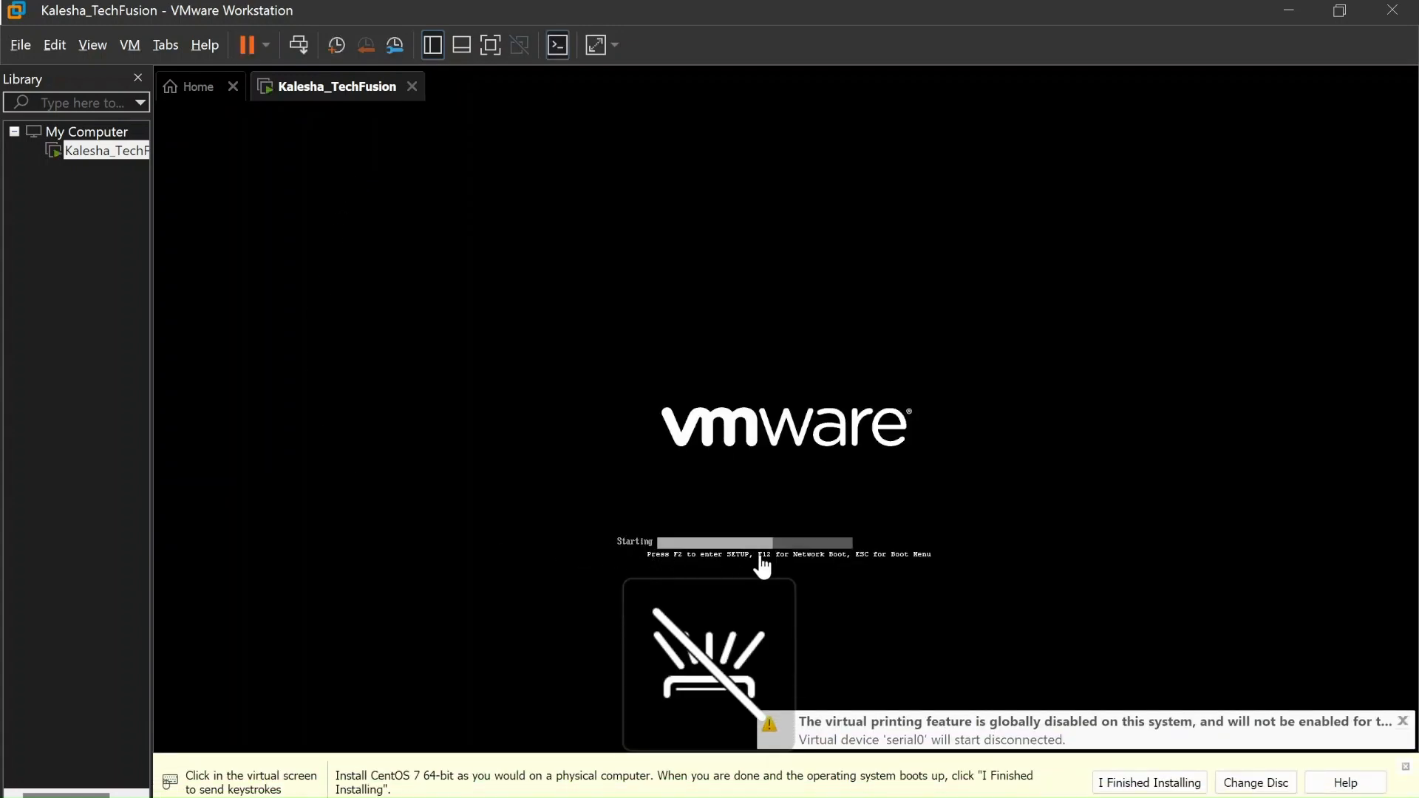
# Dismiss the hint bar and boot the 'Install CentOS 7' entry from the boot menu
pyautogui.click(1405, 766)
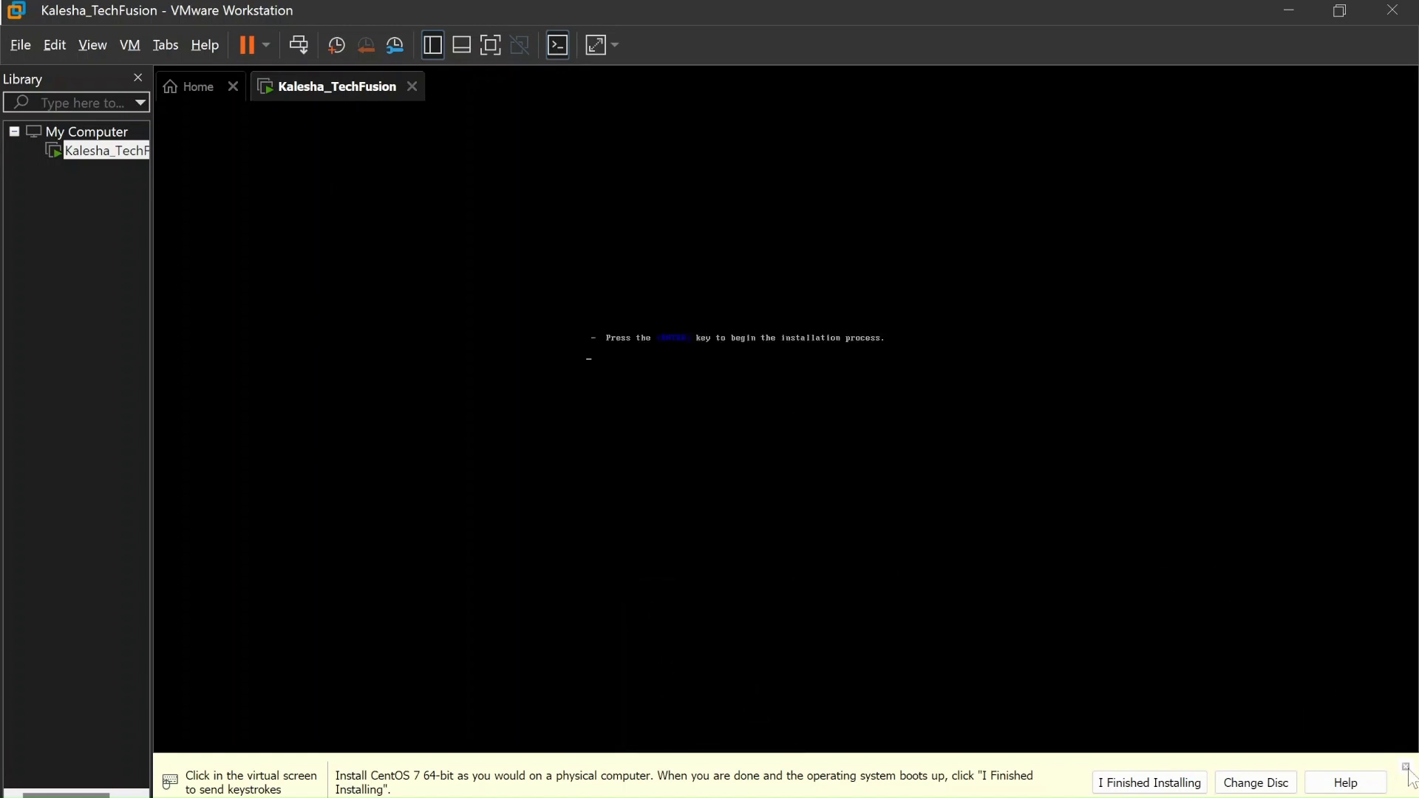
pyautogui.click(865, 436)
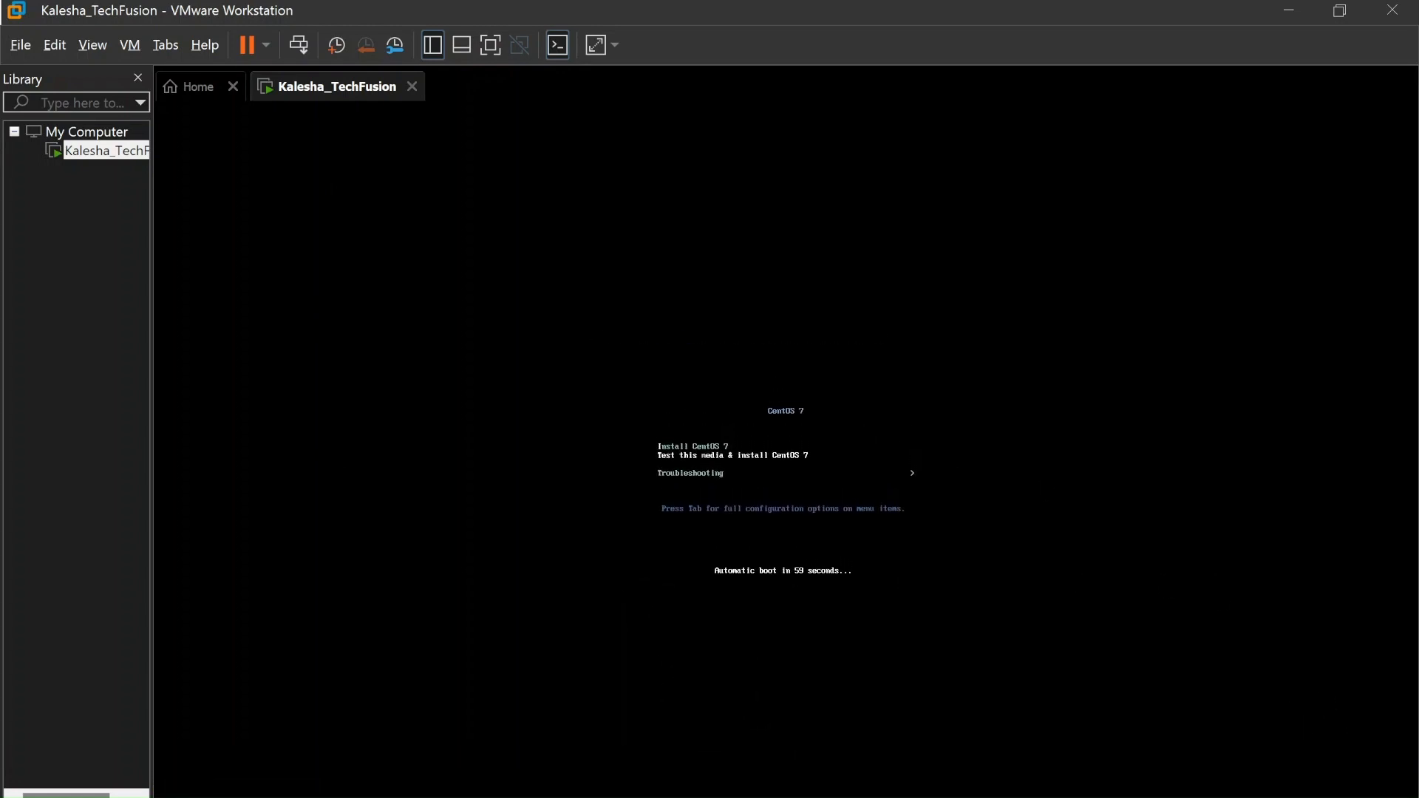
pyautogui.press('Up')
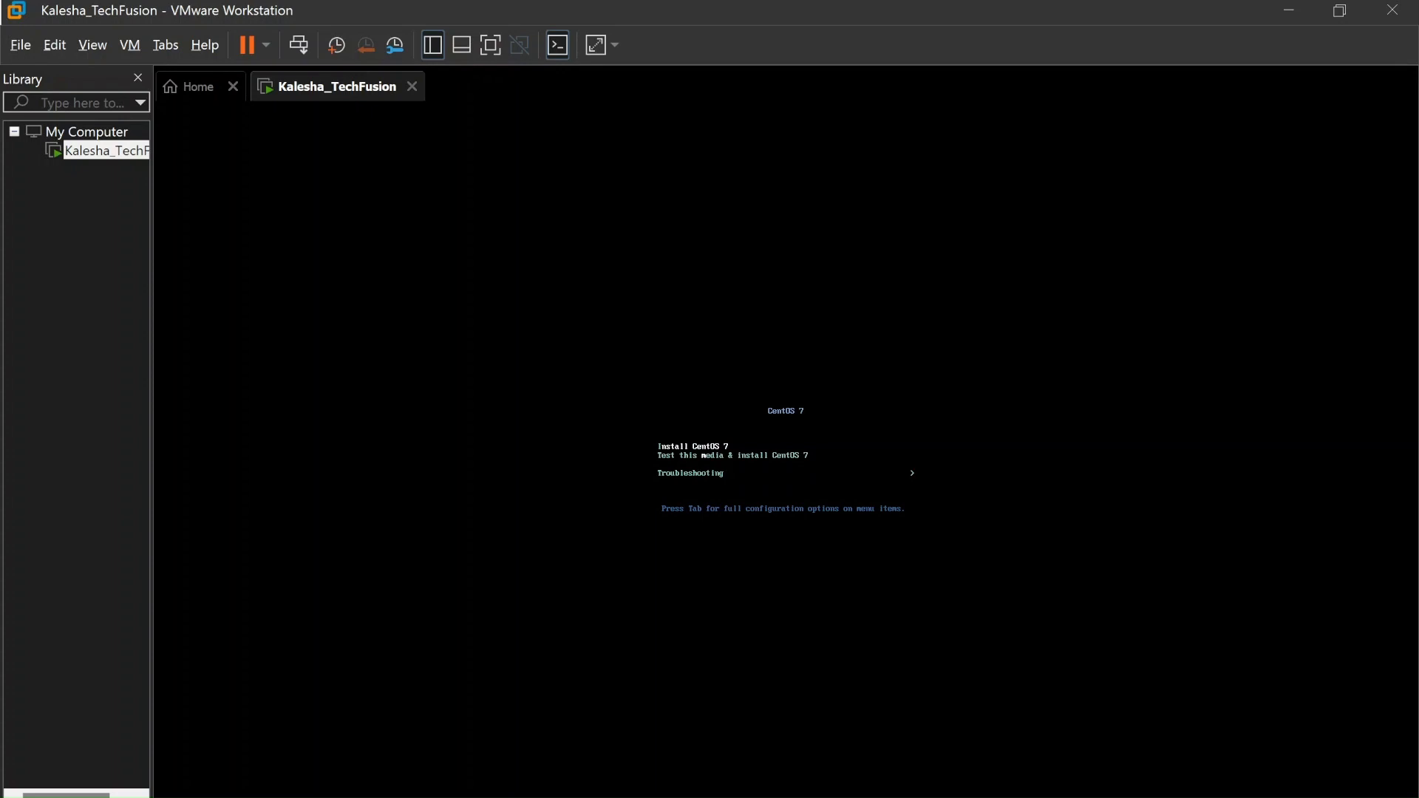
pyautogui.press('Down')
pyautogui.press('Up')
pyautogui.press('Return')
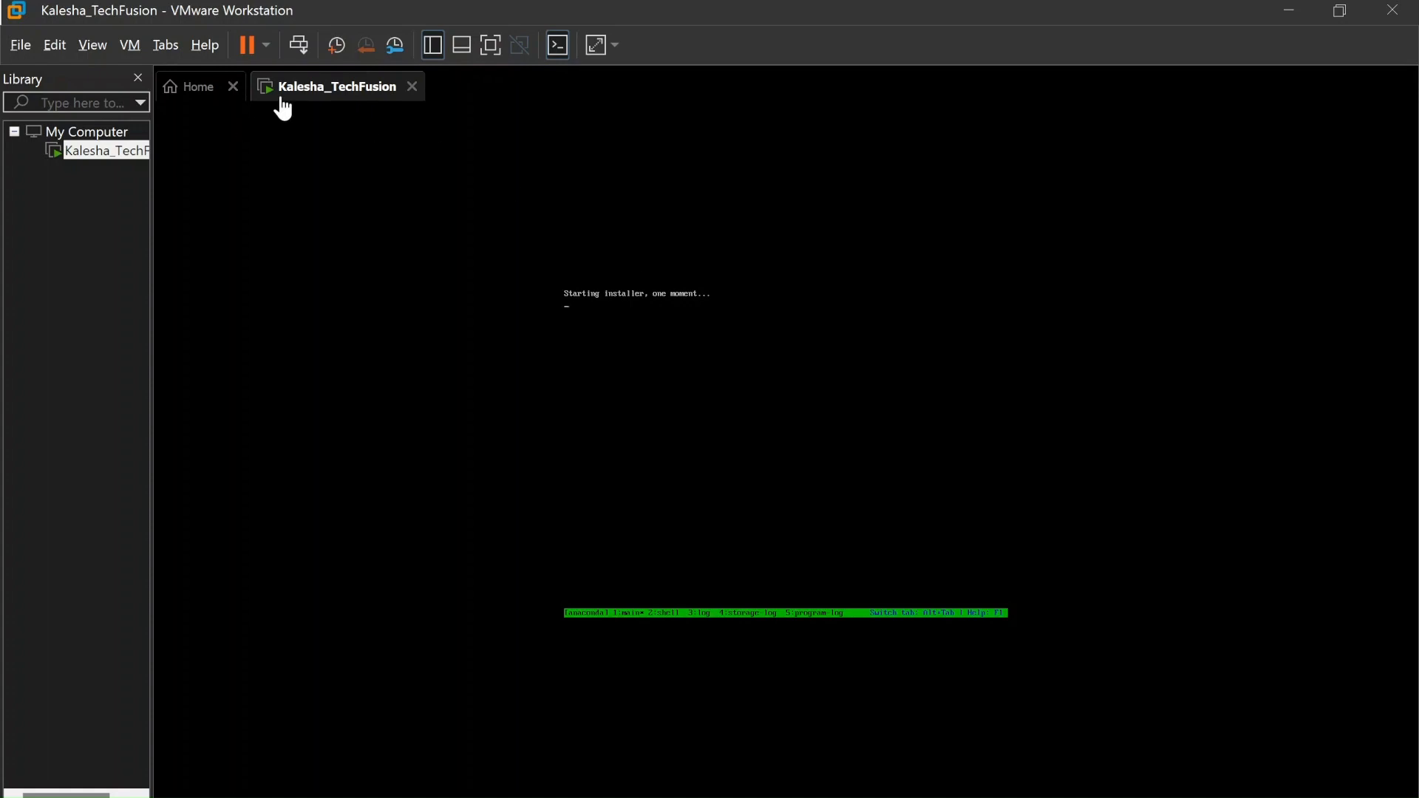
# Switch the VM to full screen and capture input in the console while the installer loads
pyautogui.click(130, 46)
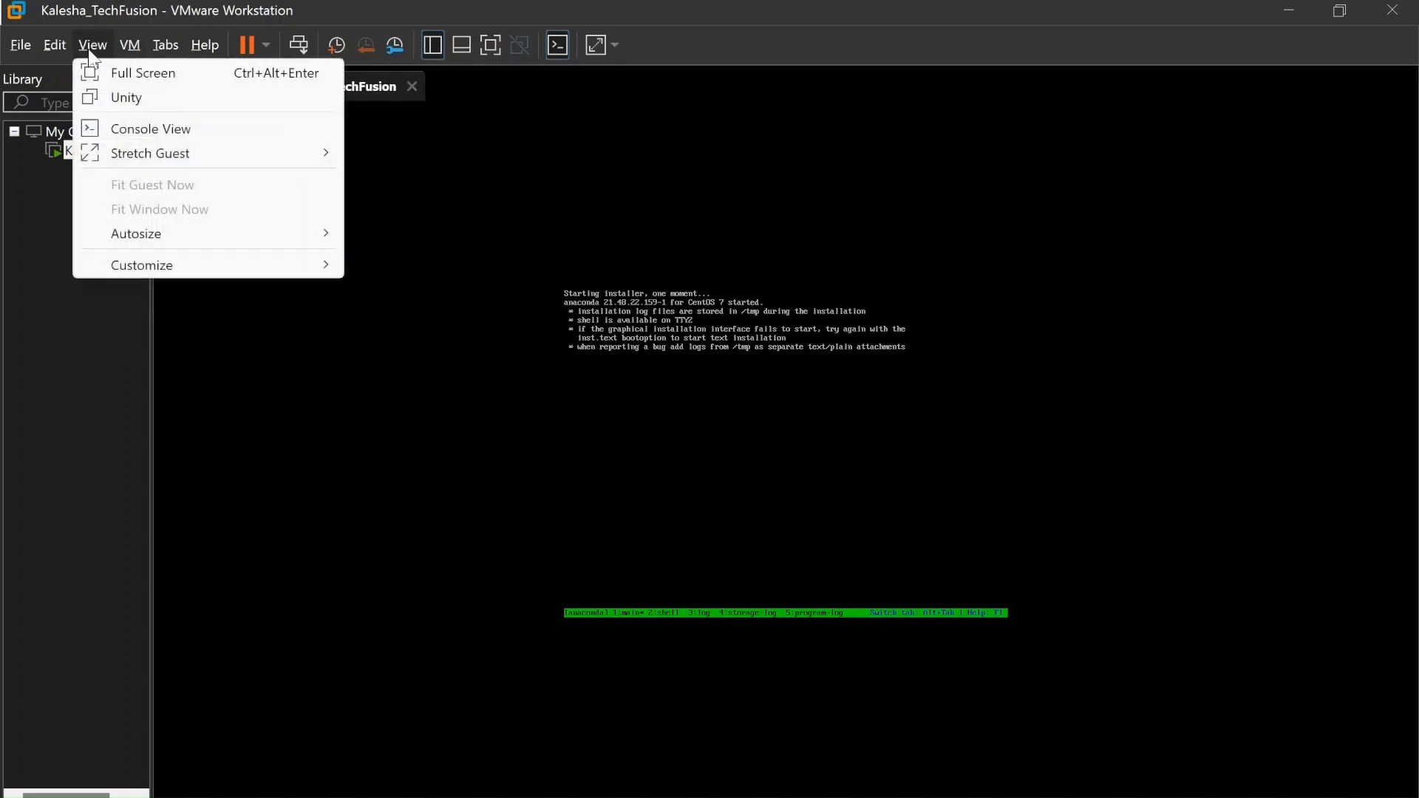
pyautogui.click(111, 70)
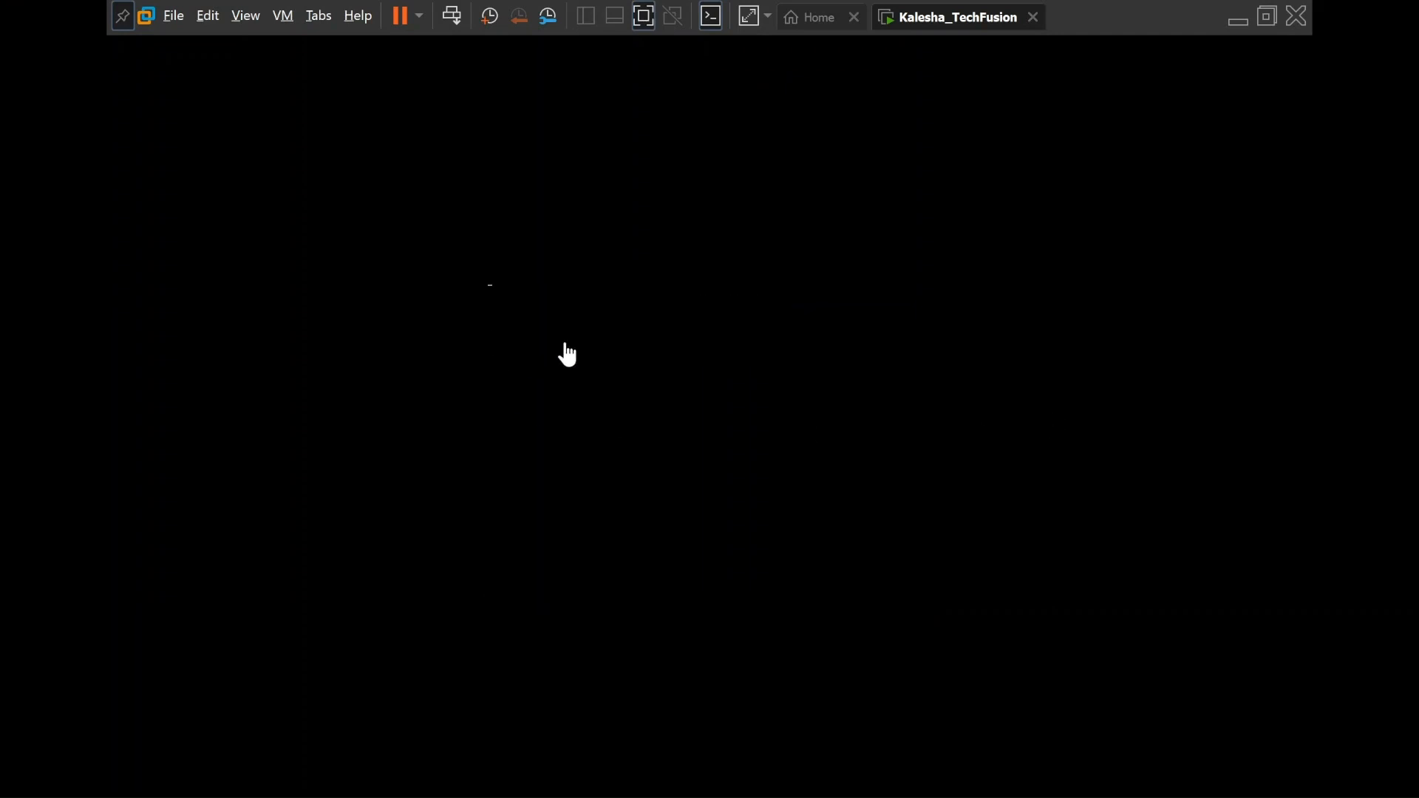
pyautogui.click(712, 42)
pyautogui.click(518, 292)
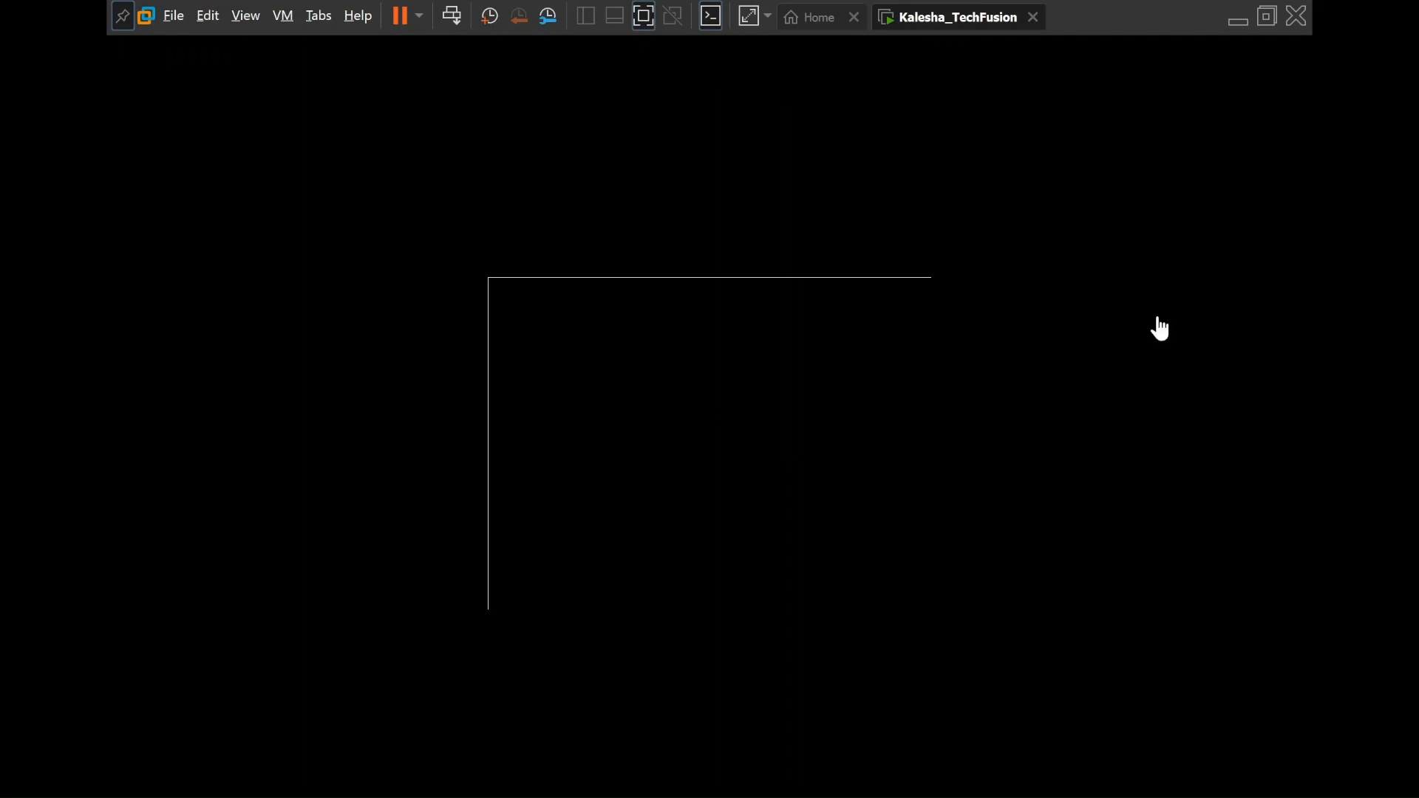
pyautogui.click(579, 343)
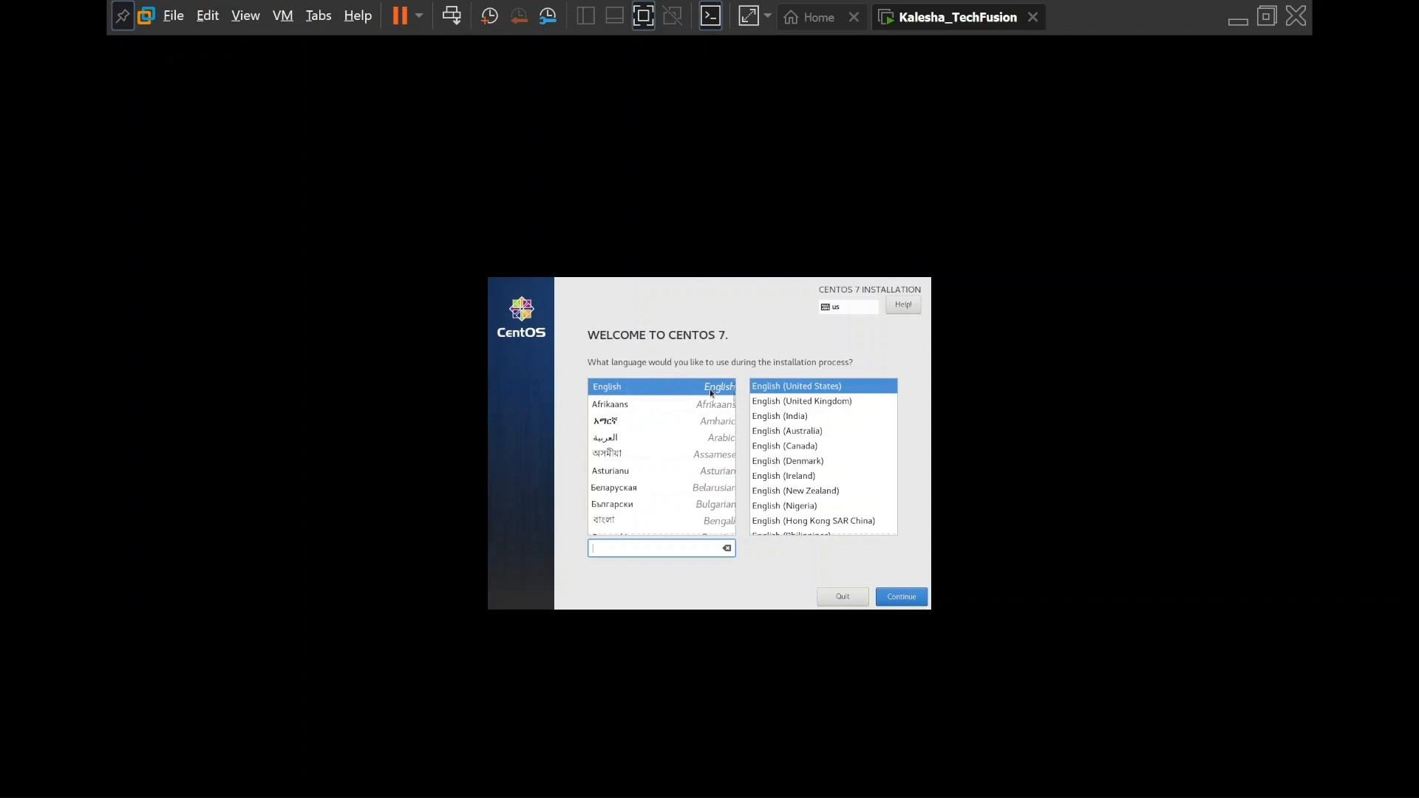
# Continue with English (United States) and open the Date & Time settings
pyautogui.click(901, 597)
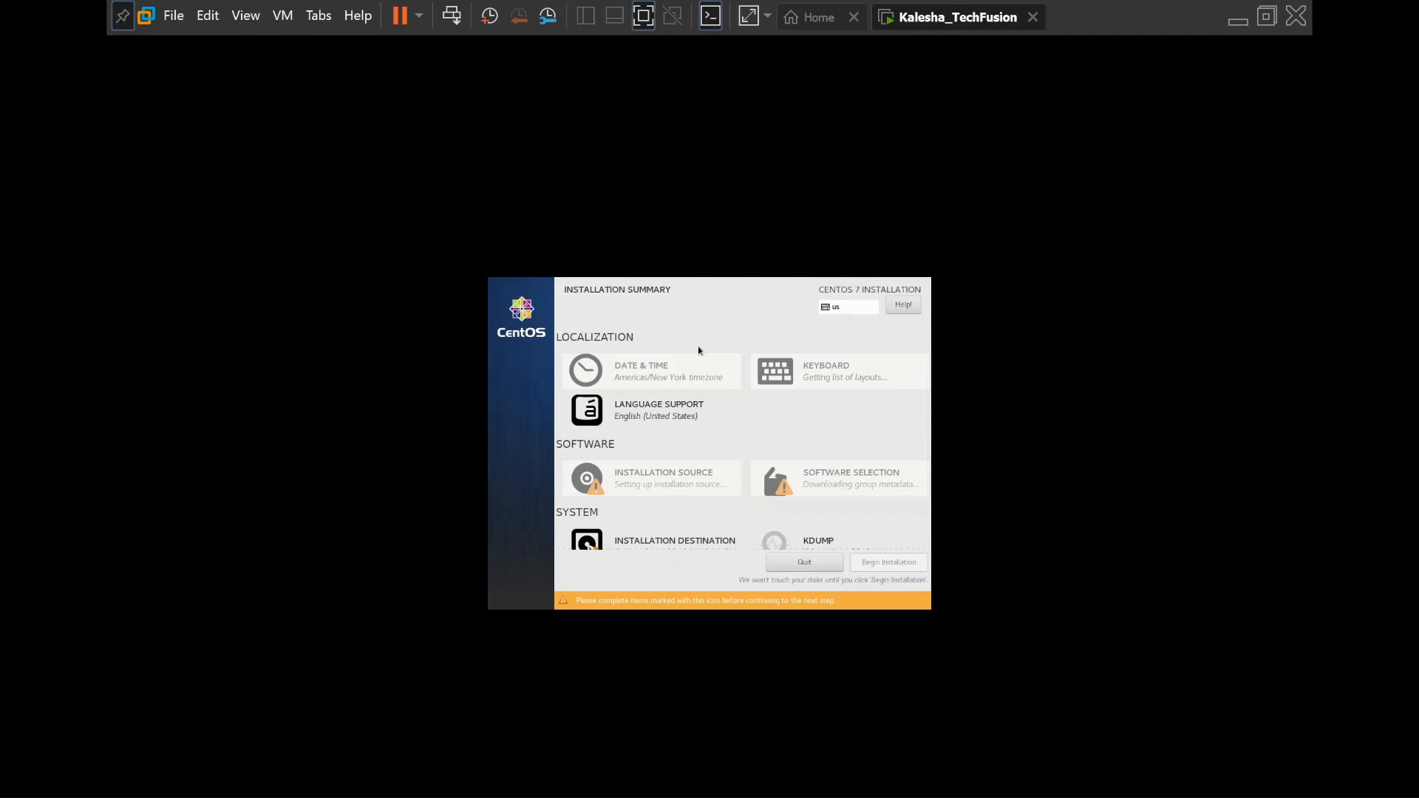
pyautogui.click(680, 374)
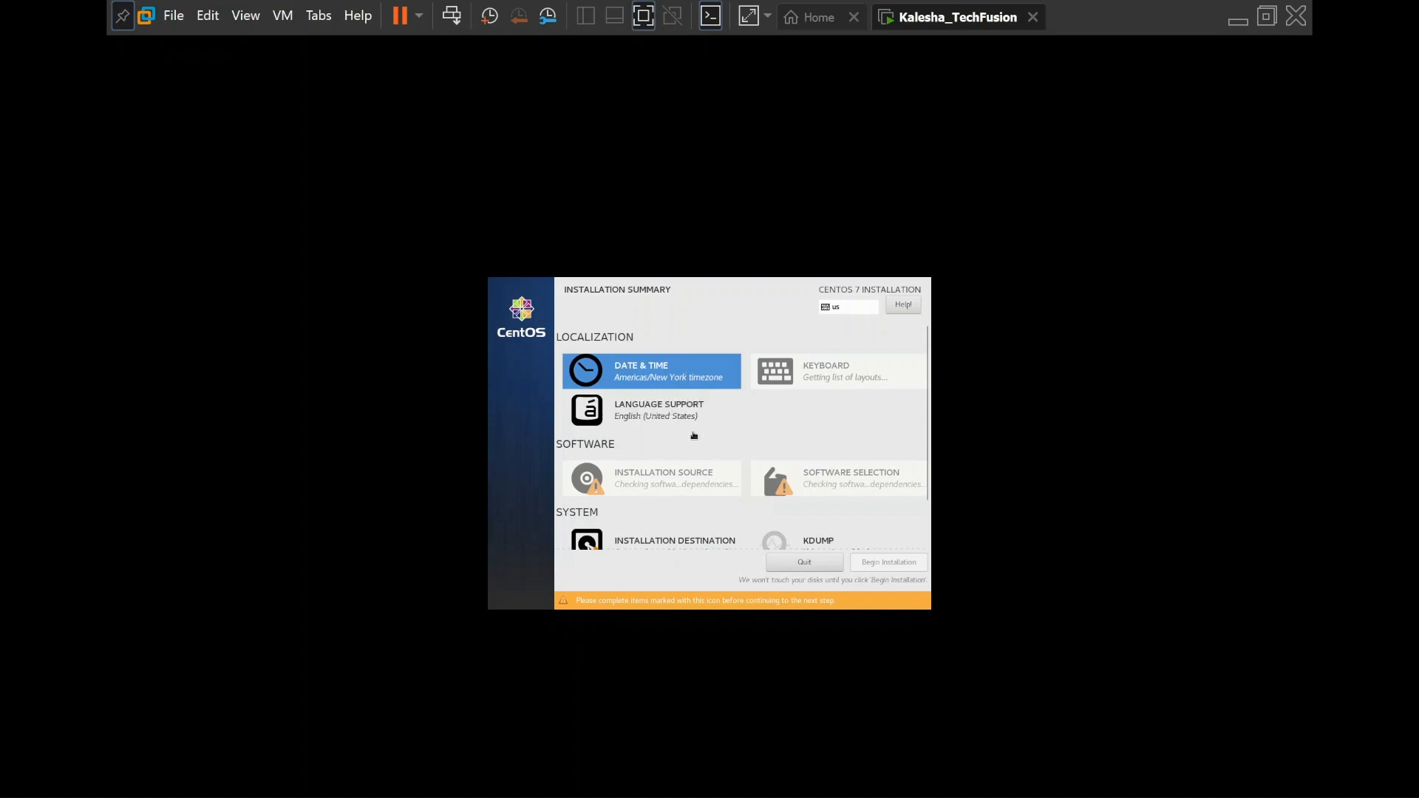
pyautogui.click(686, 380)
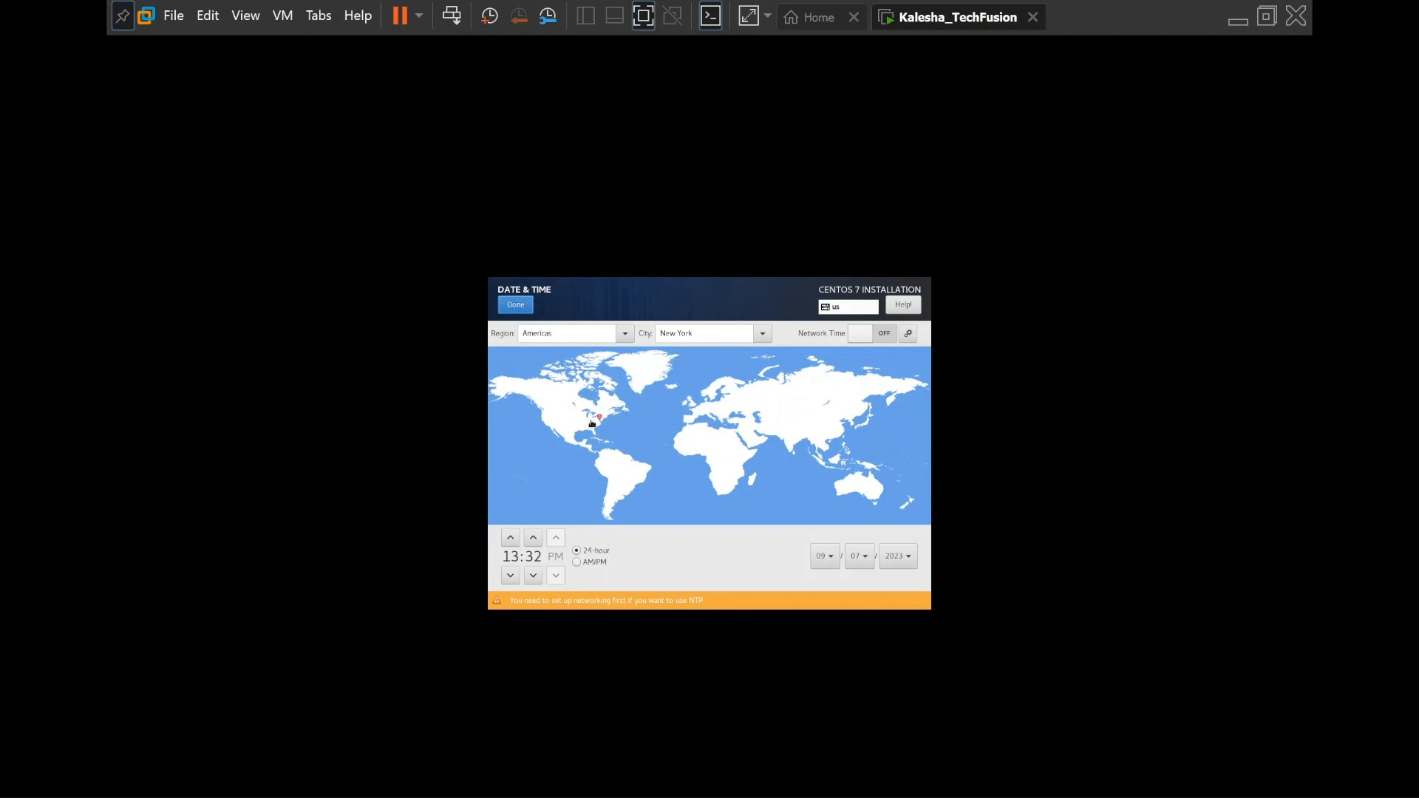
# Set the timezone to Asia/Kolkata on the map and choose the 12-hour AM/PM clock
pyautogui.click(791, 447)
pyautogui.click(796, 446)
pyautogui.click(582, 562)
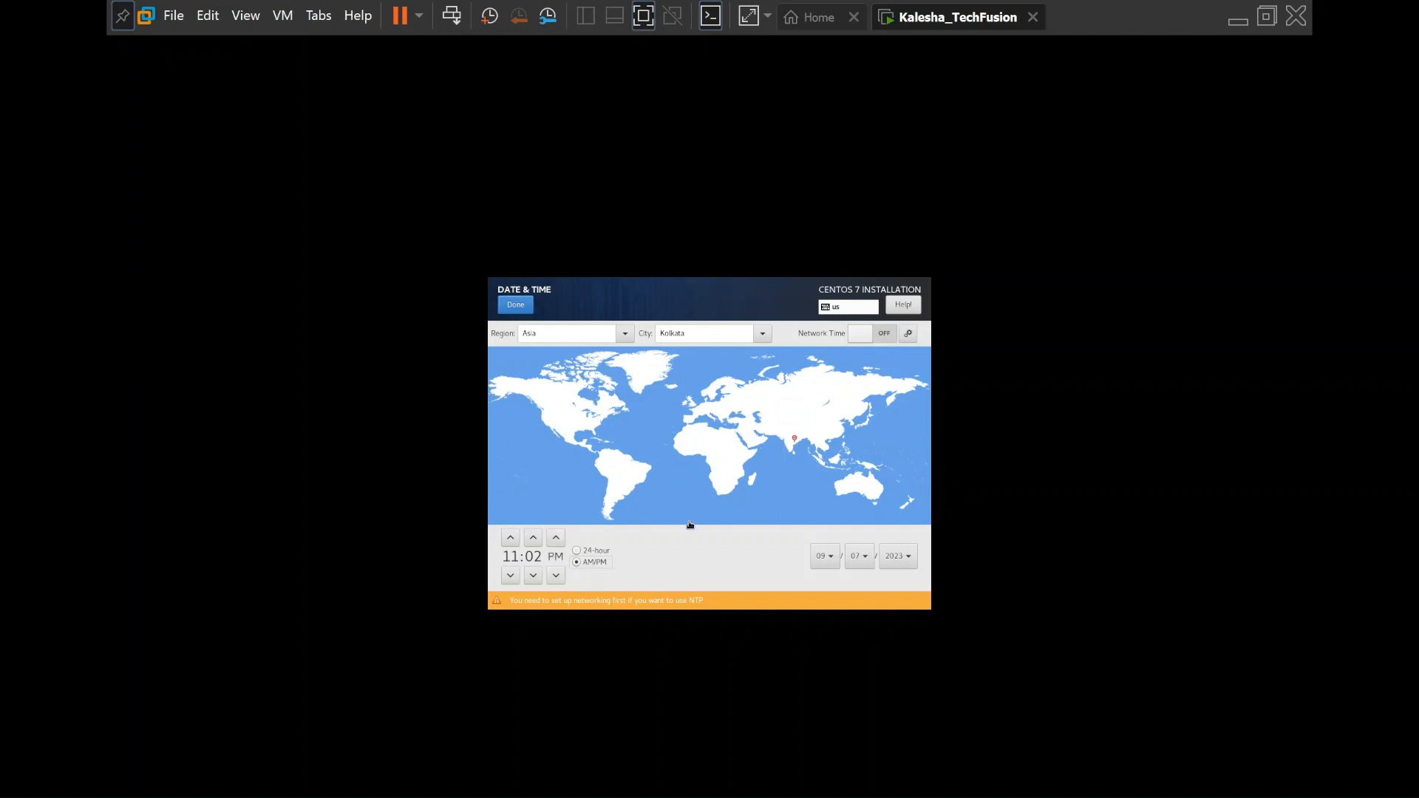
pyautogui.click(786, 444)
pyautogui.click(789, 445)
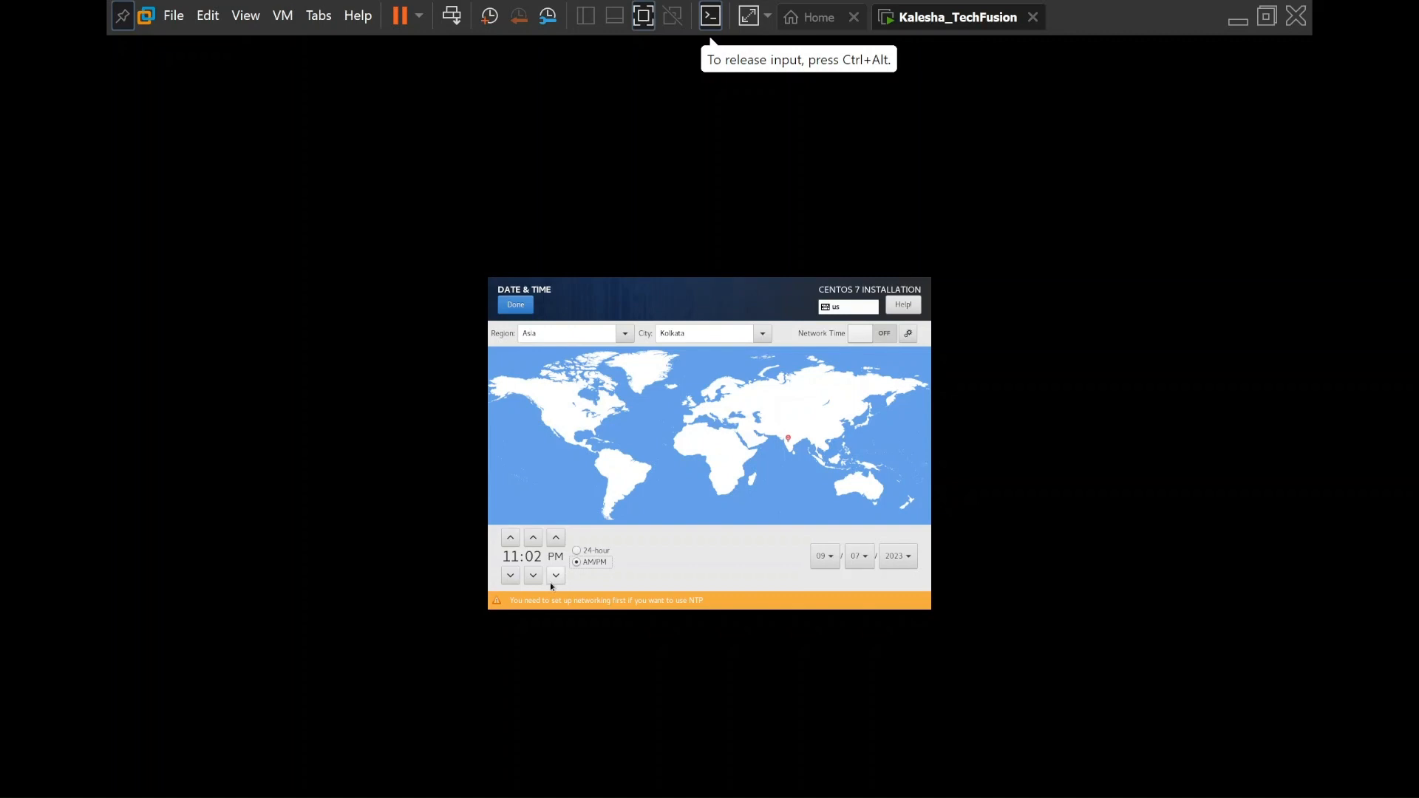
# Exit full screen, raise the time to 05:32 PM, and confirm the Date & Time settings
pyautogui.click(1269, 14)
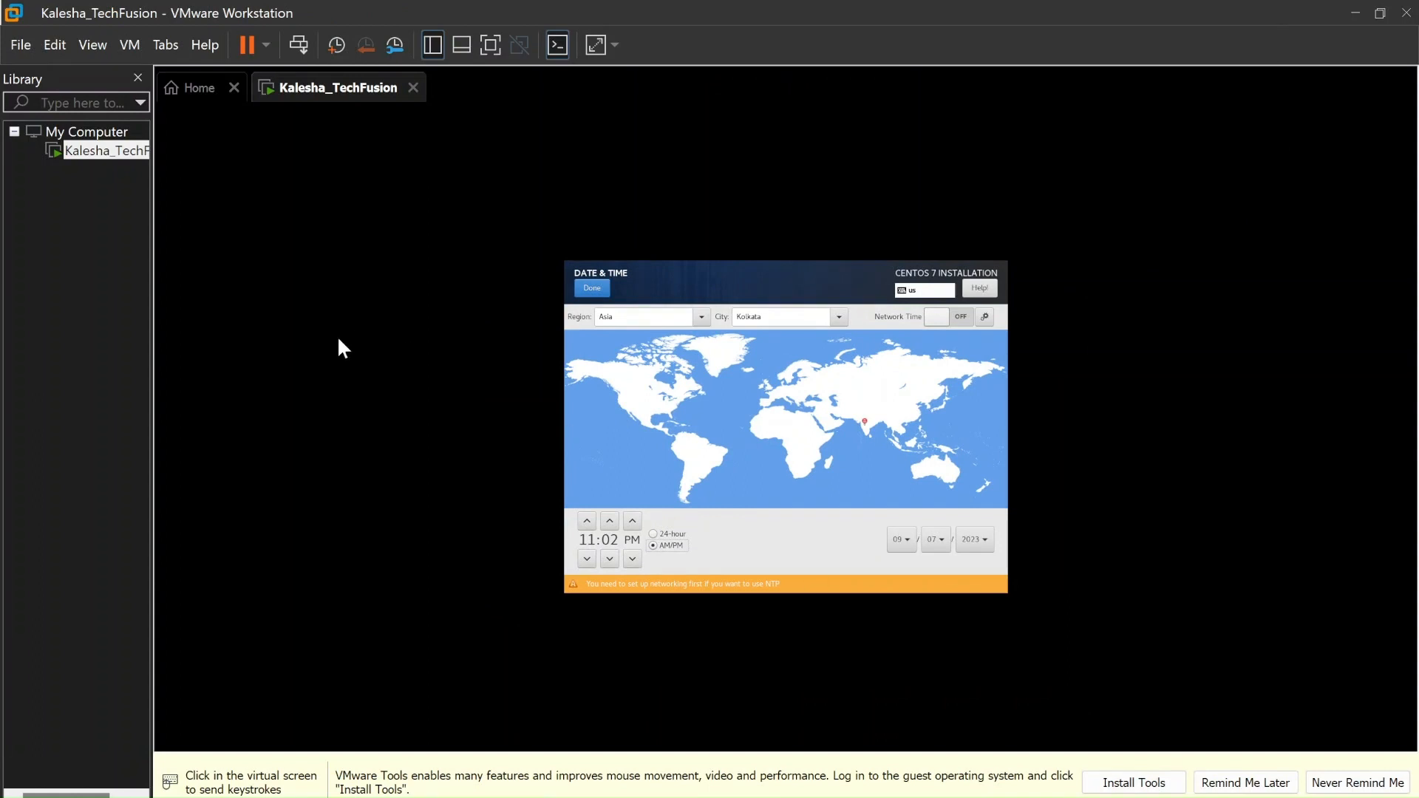
pyautogui.click(596, 560)
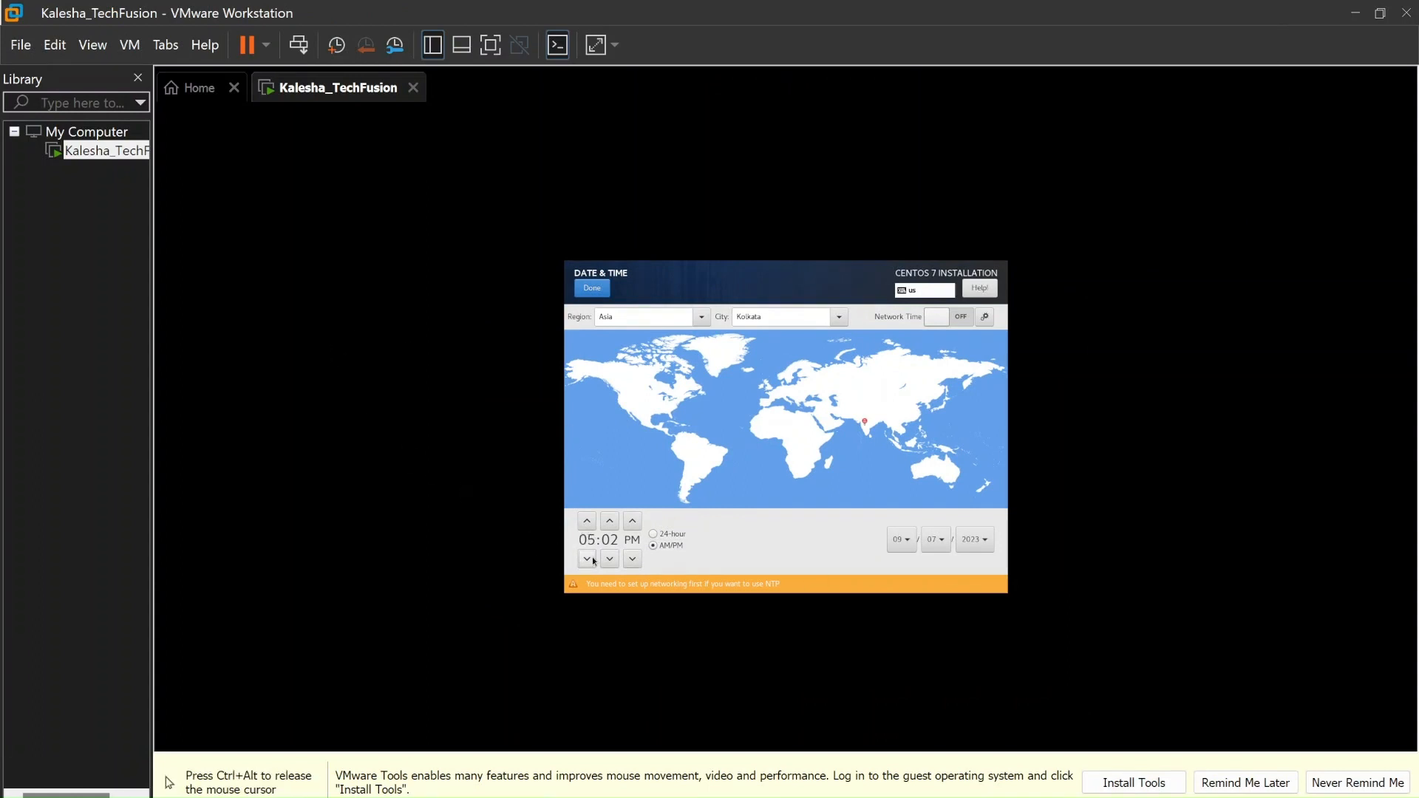
pyautogui.click(610, 521)
pyautogui.click(610, 521)
pyautogui.click(610, 521)
pyautogui.click(610, 521)
pyautogui.click(609, 521)
pyautogui.click(610, 522)
pyautogui.click(610, 521)
pyautogui.tripleClick(611, 521)
pyautogui.tripleClick(610, 521)
pyautogui.tripleClick(610, 521)
pyautogui.tripleClick(611, 521)
pyautogui.click(610, 521)
pyautogui.click(614, 526)
pyautogui.click(614, 526)
pyautogui.doubleClick(614, 528)
pyautogui.doubleClick(614, 528)
pyautogui.doubleClick(613, 528)
pyautogui.doubleClick(613, 527)
pyautogui.click(596, 287)
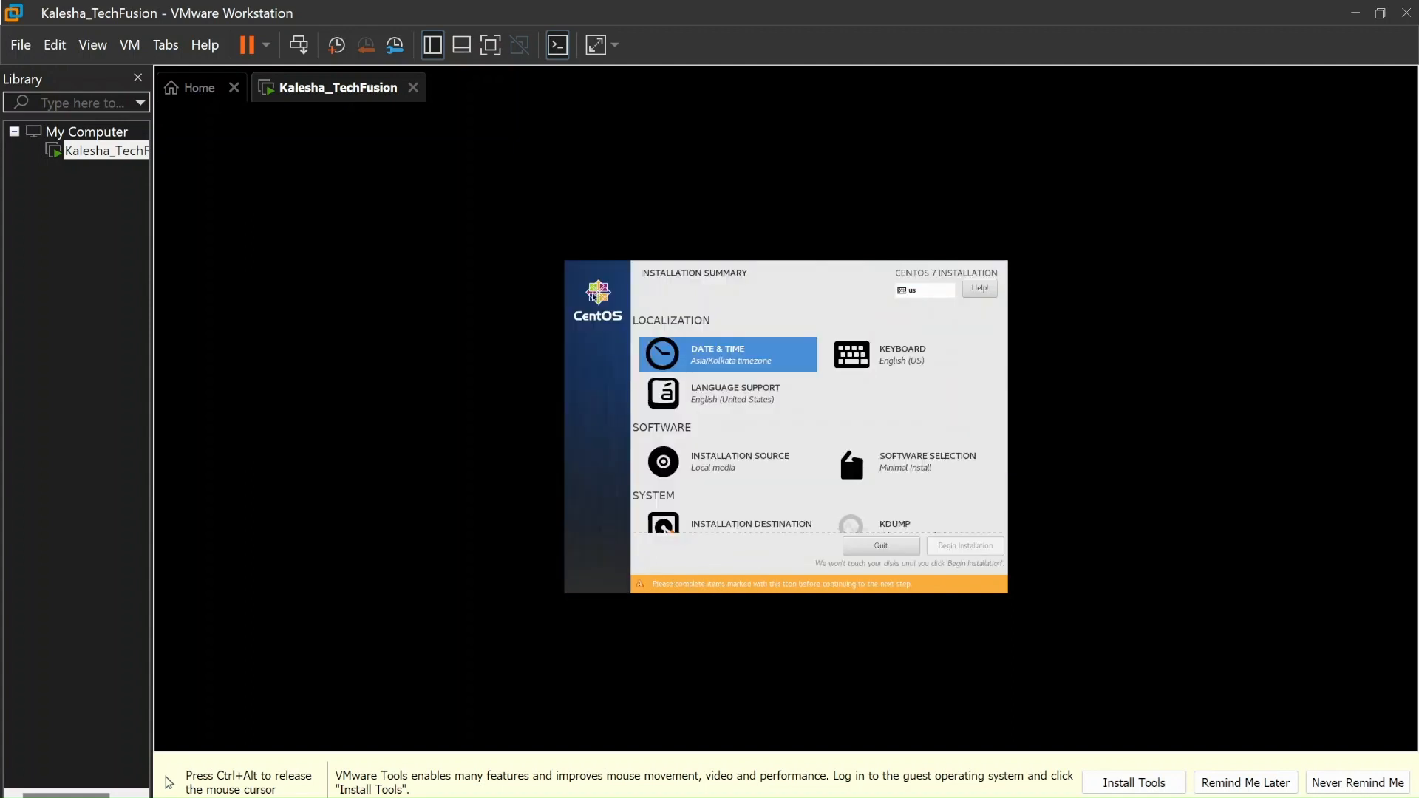
# Regain input in the VM and open Software Selection from the installation summary
pyautogui.hotkey('ctrl', 'alt')
pyautogui.click(829, 477)
pyautogui.press('Down')
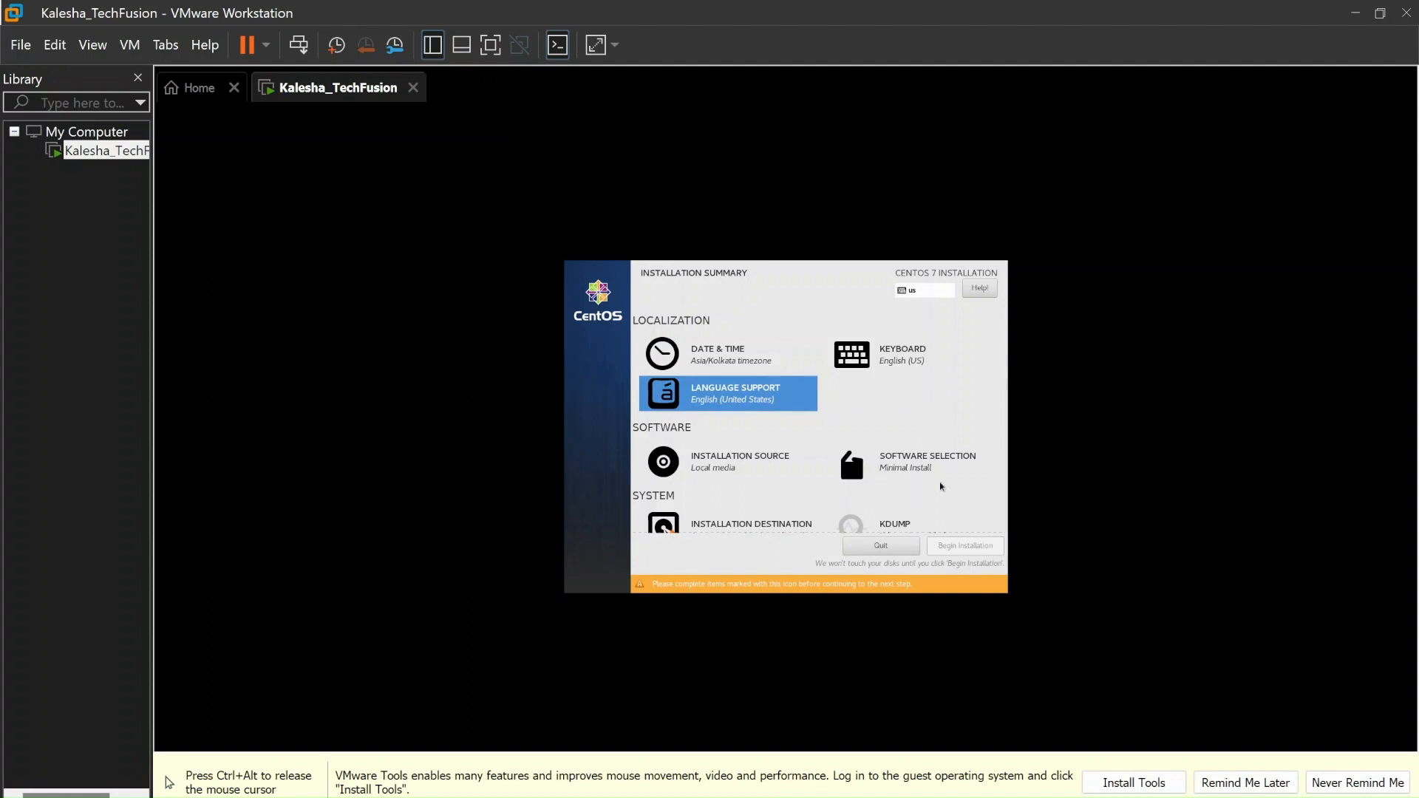
pyautogui.press('Down')
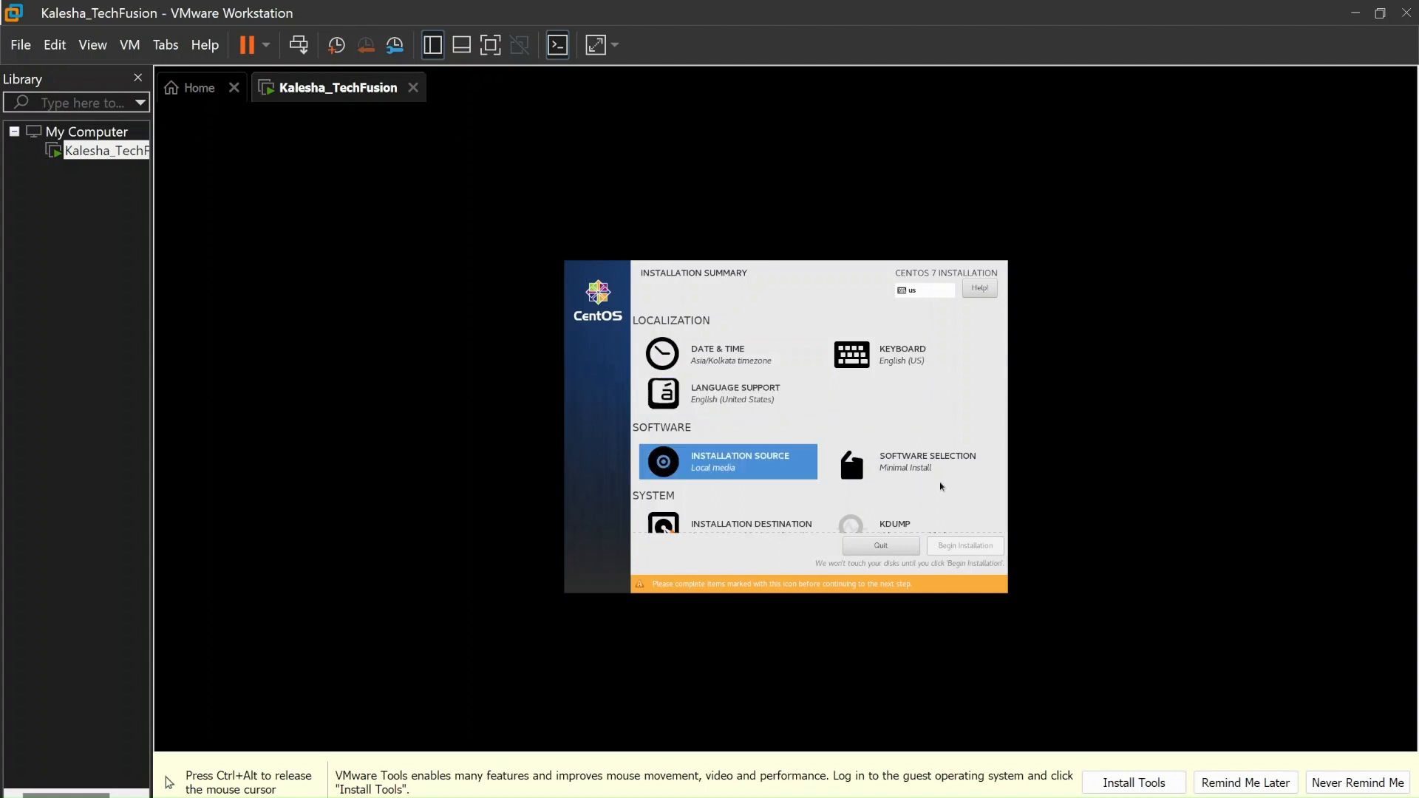
pyautogui.press('Right')
pyautogui.press('Return')
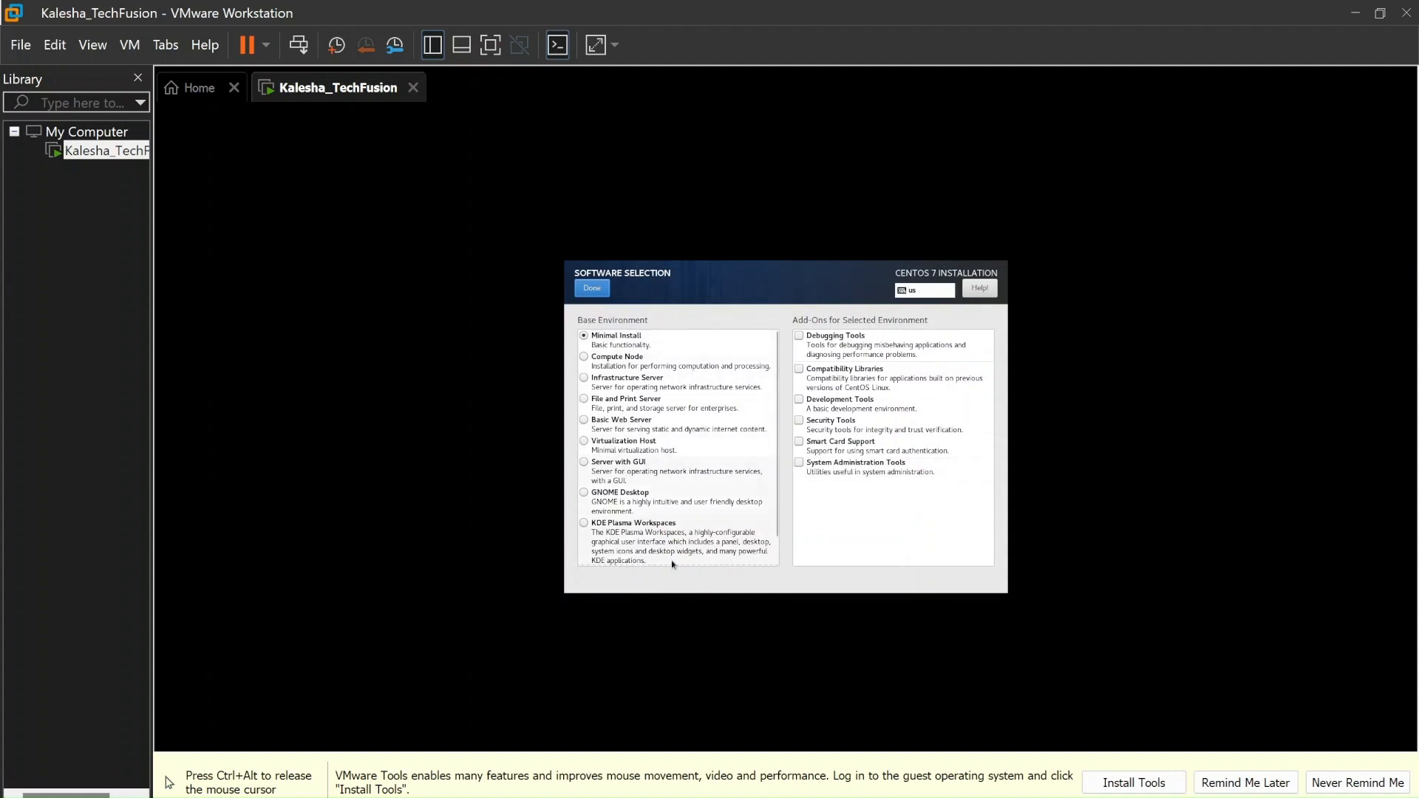
# Review the Base Environment list, keep Minimal Install, and return to the summary
pyautogui.scroll(-2, 778, 547)
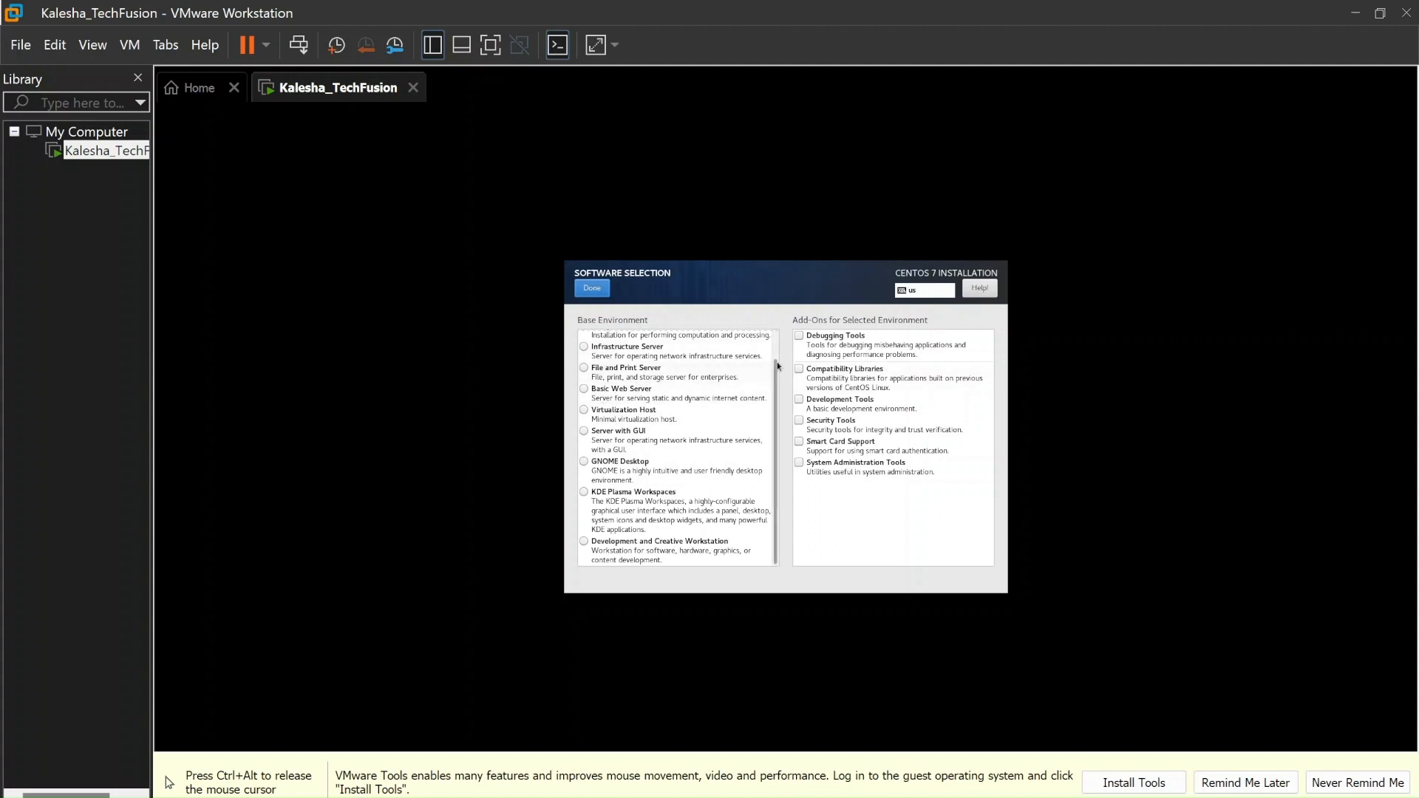
pyautogui.scroll(1, 776, 352)
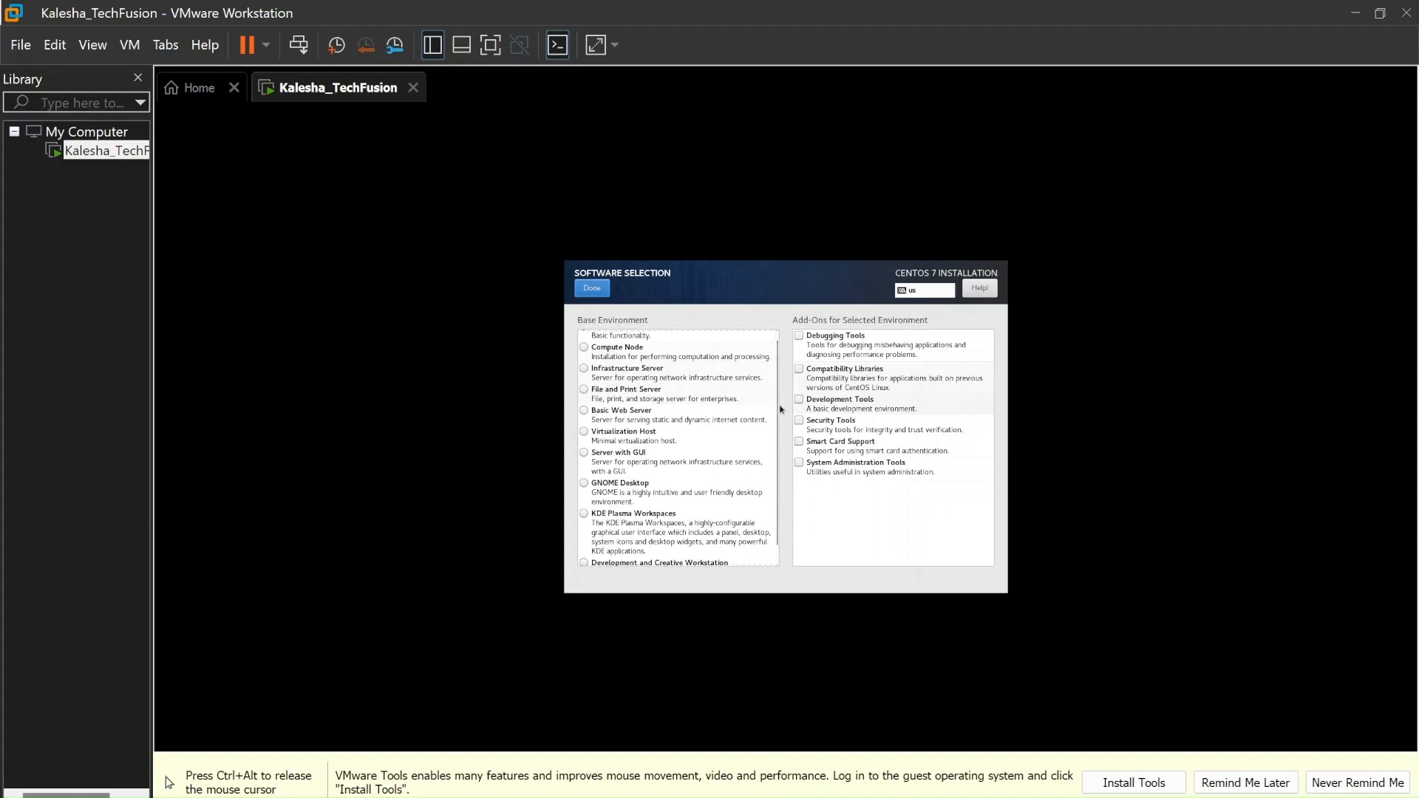
pyautogui.scroll(1, 777, 340)
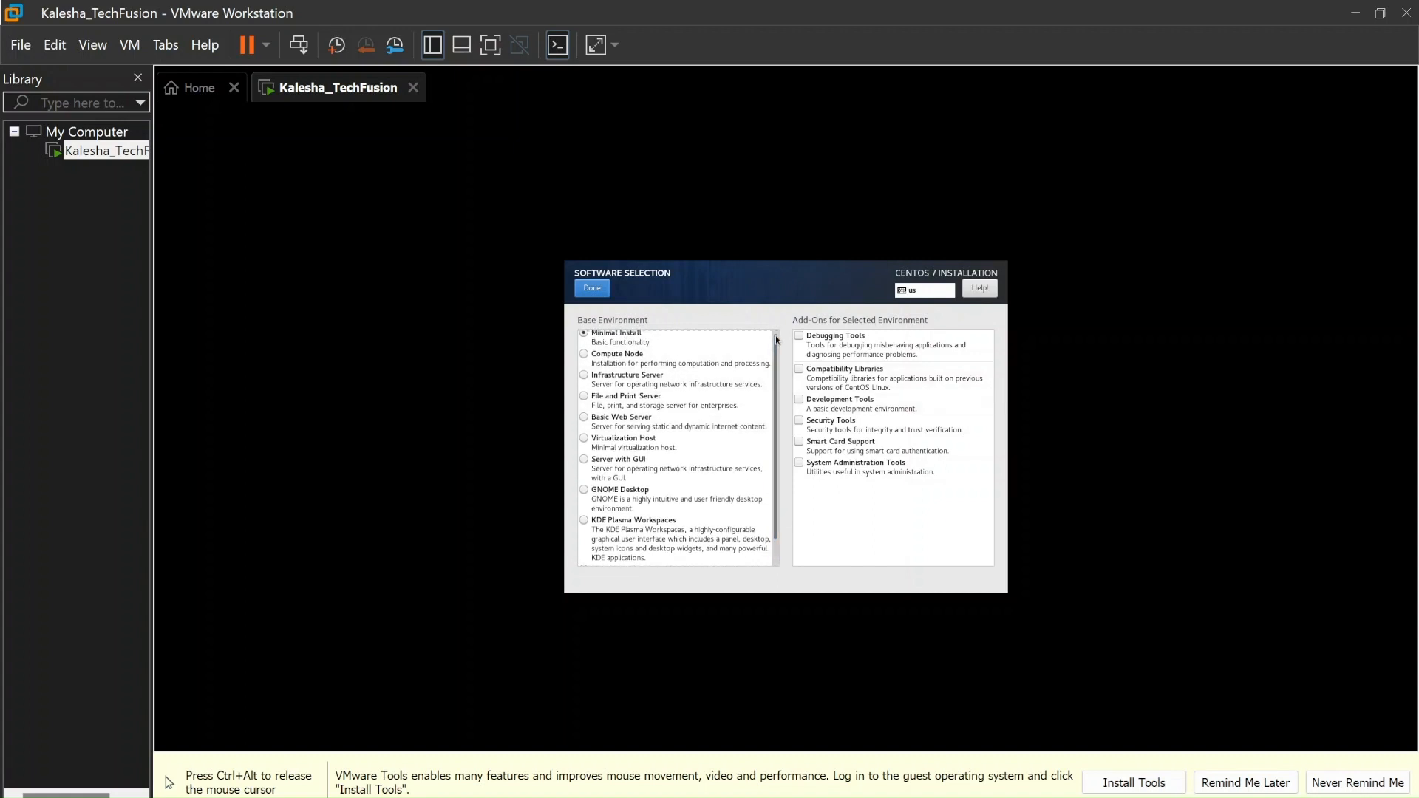
pyautogui.click(596, 289)
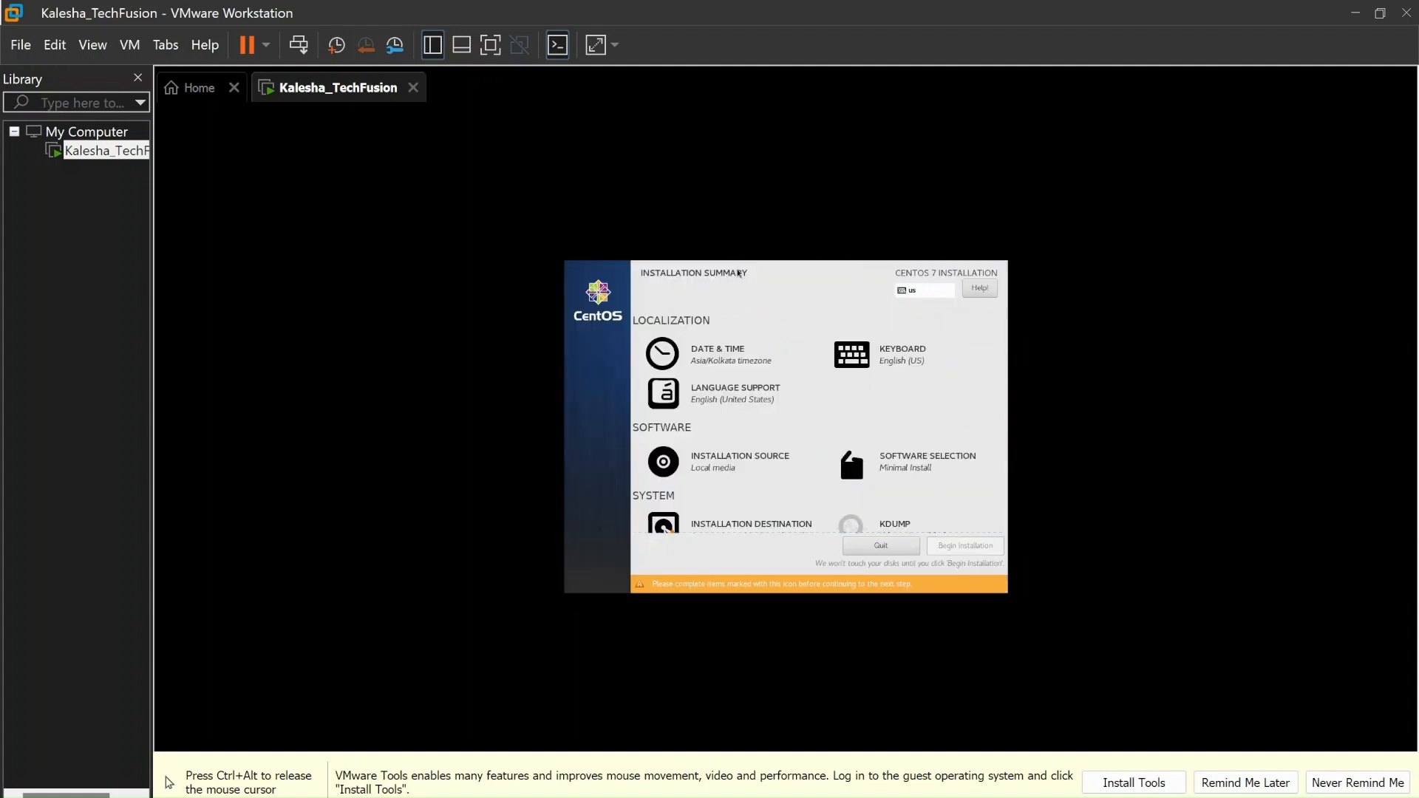
pyautogui.press('Left')
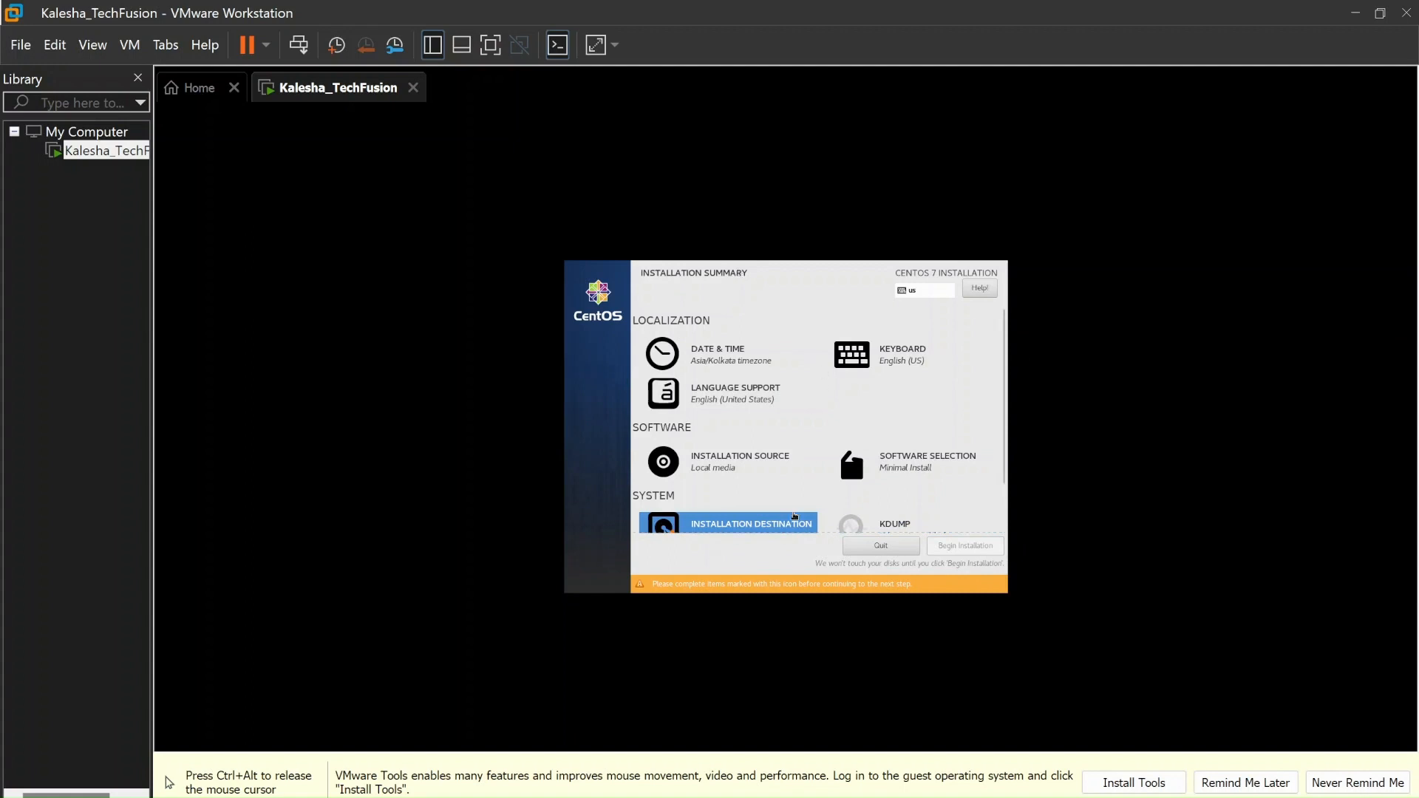
# Choose 'I will configure partitioning', deselect the 20 GiB disk, then go to Installation Source
pyautogui.click(748, 528)
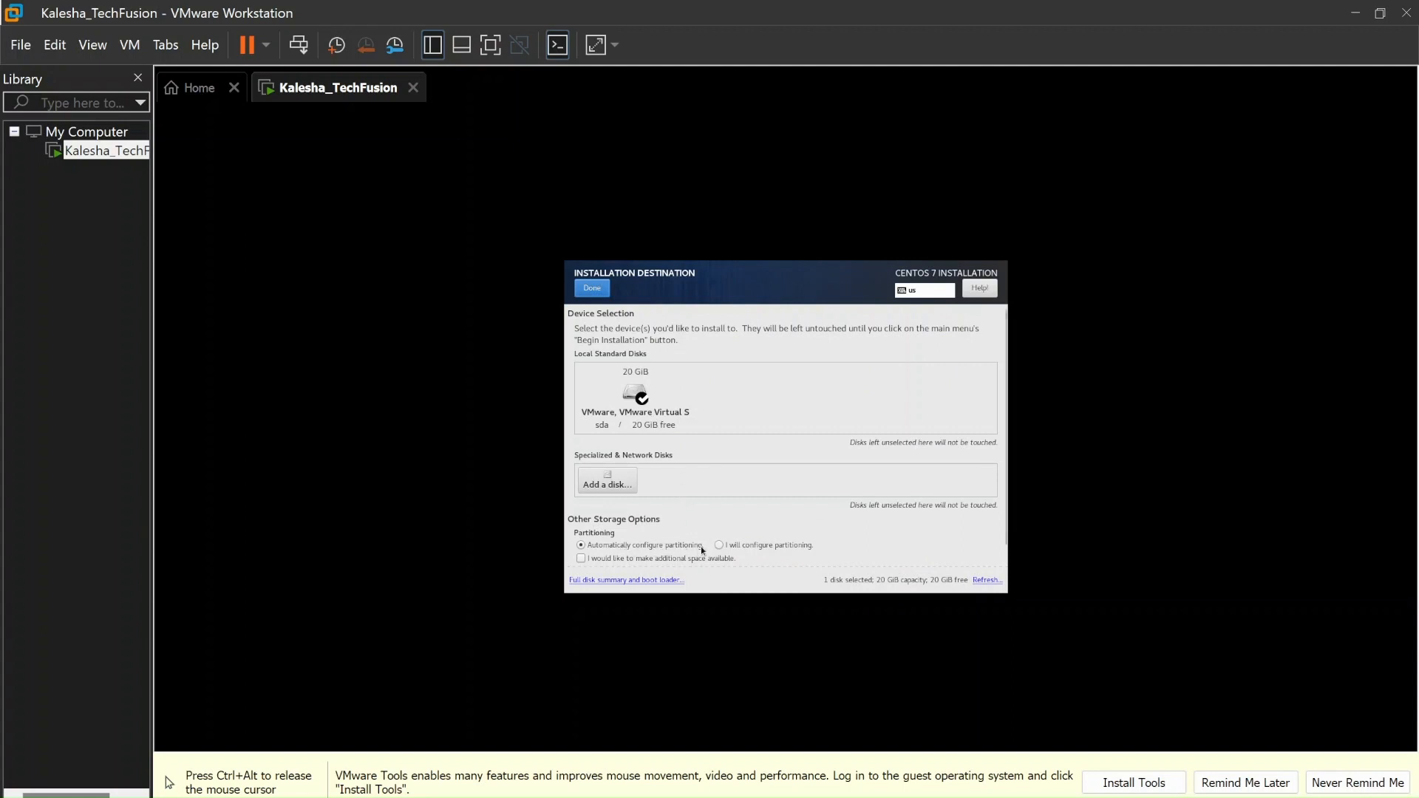
pyautogui.click(719, 551)
pyautogui.click(634, 392)
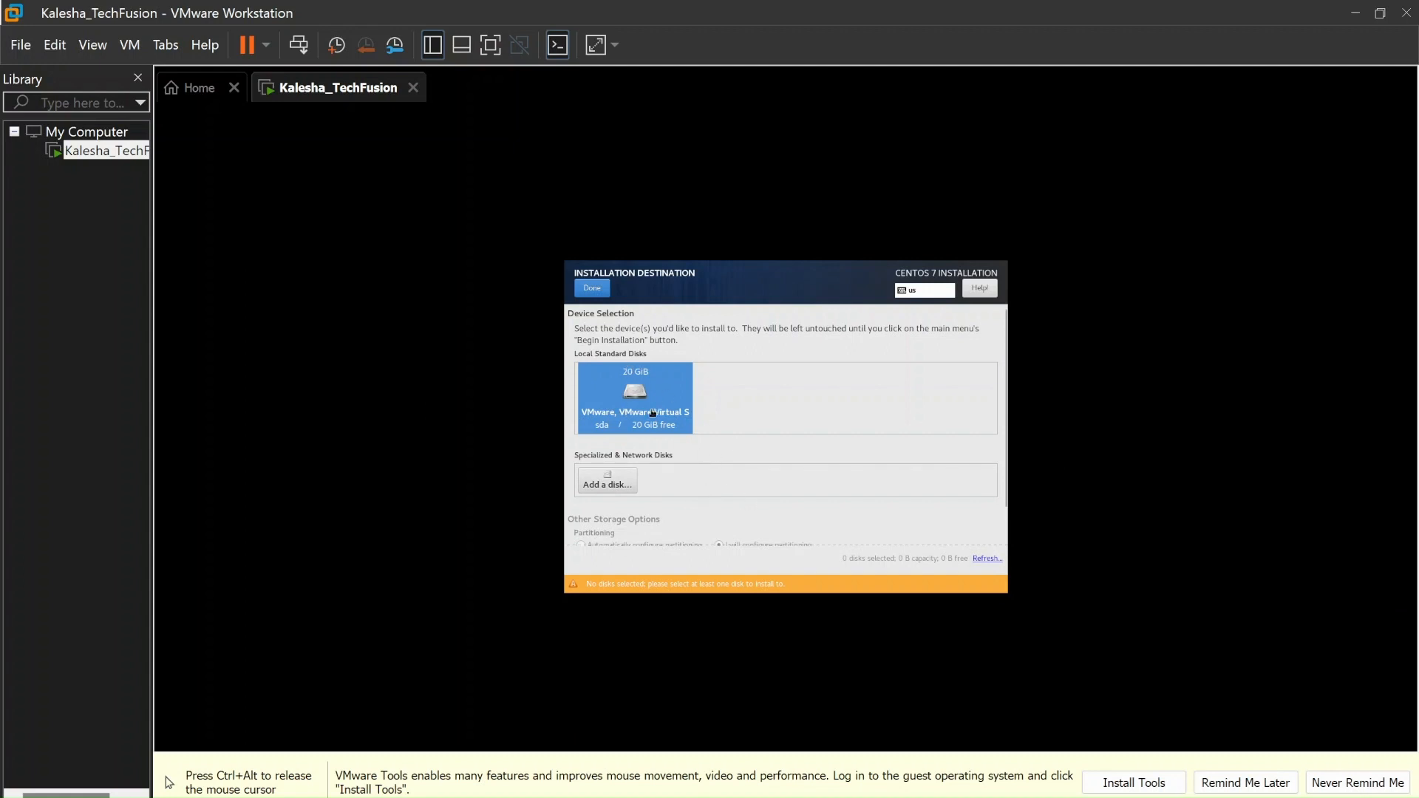
pyautogui.click(589, 290)
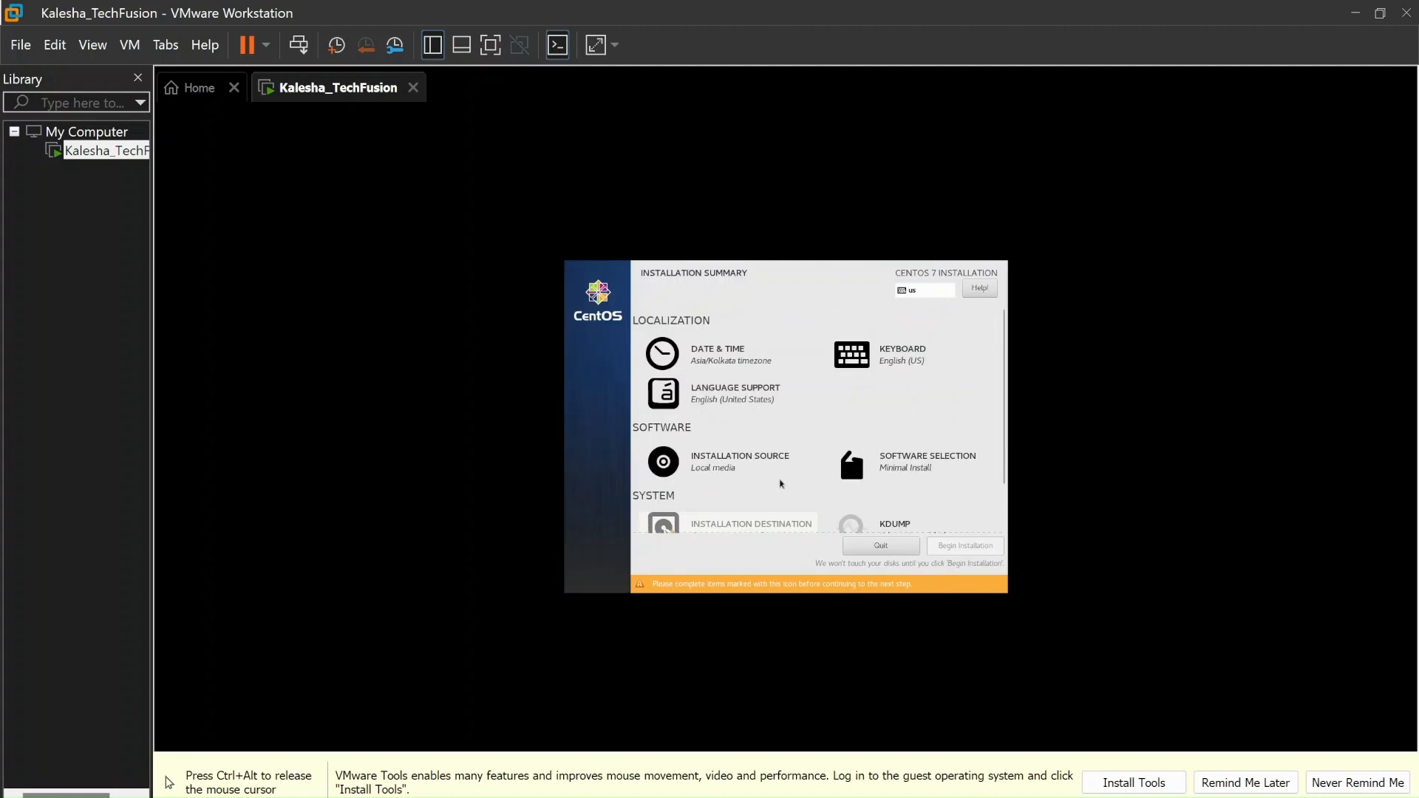
pyautogui.click(744, 458)
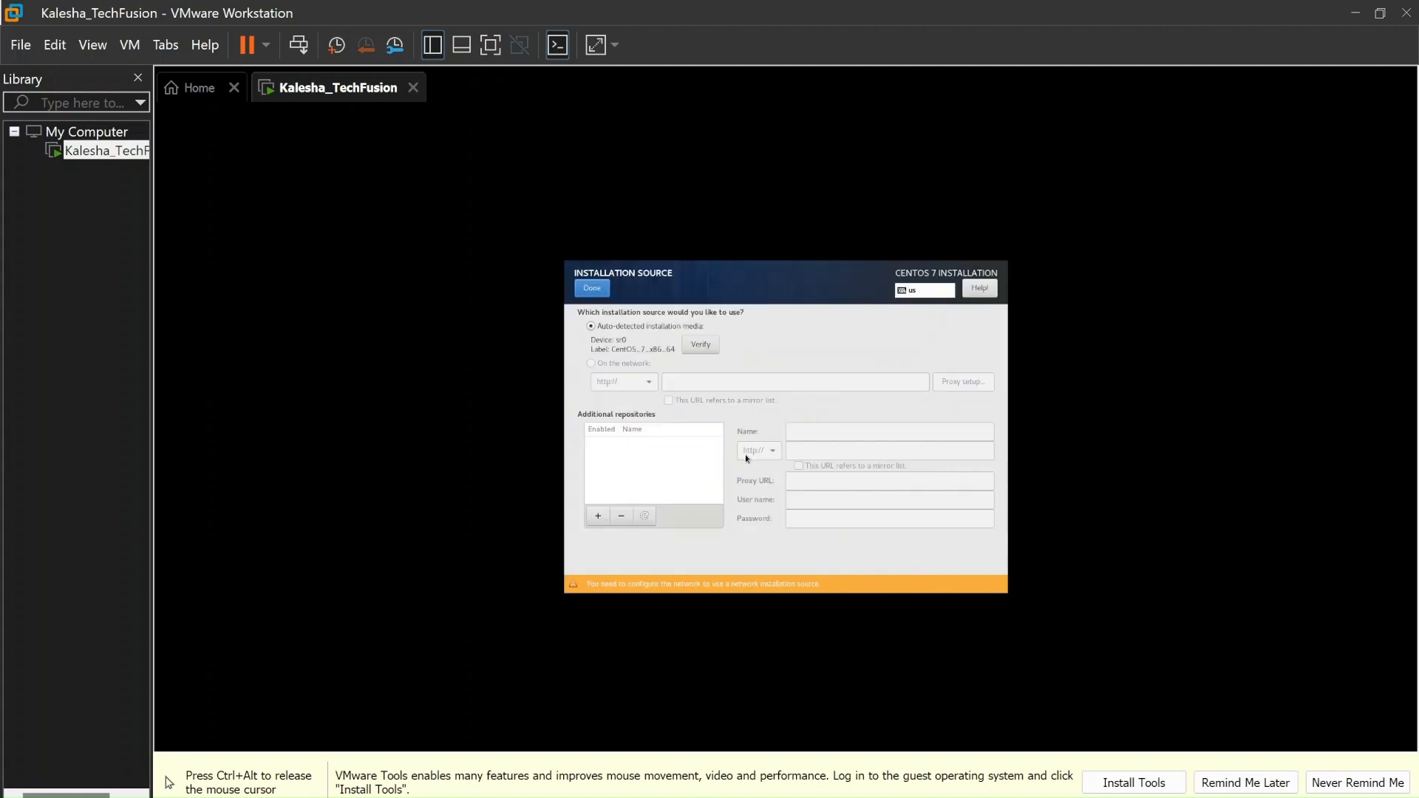
# Keep the local media source, then select the 20 GiB disk with automatic partitioning
pyautogui.click(599, 288)
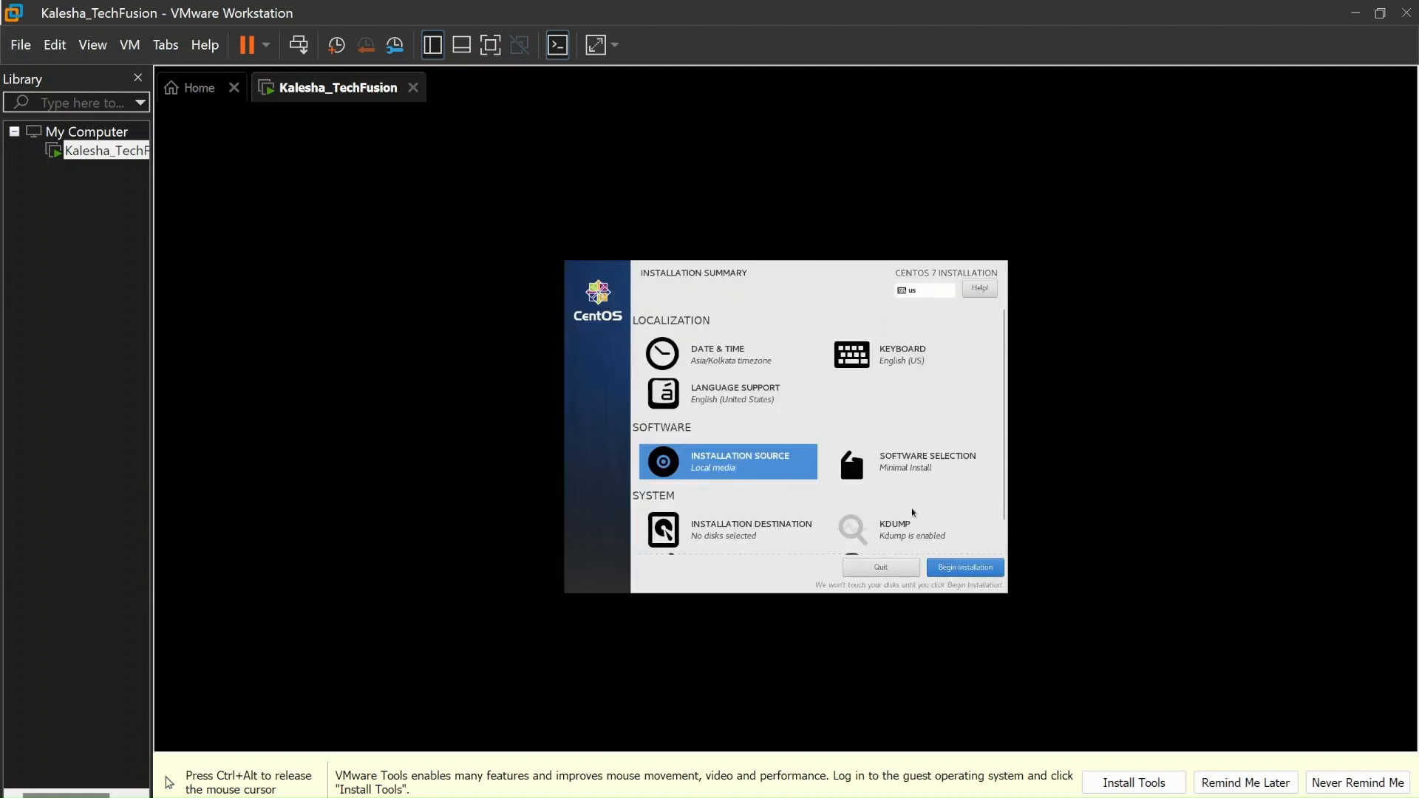
pyautogui.click(768, 538)
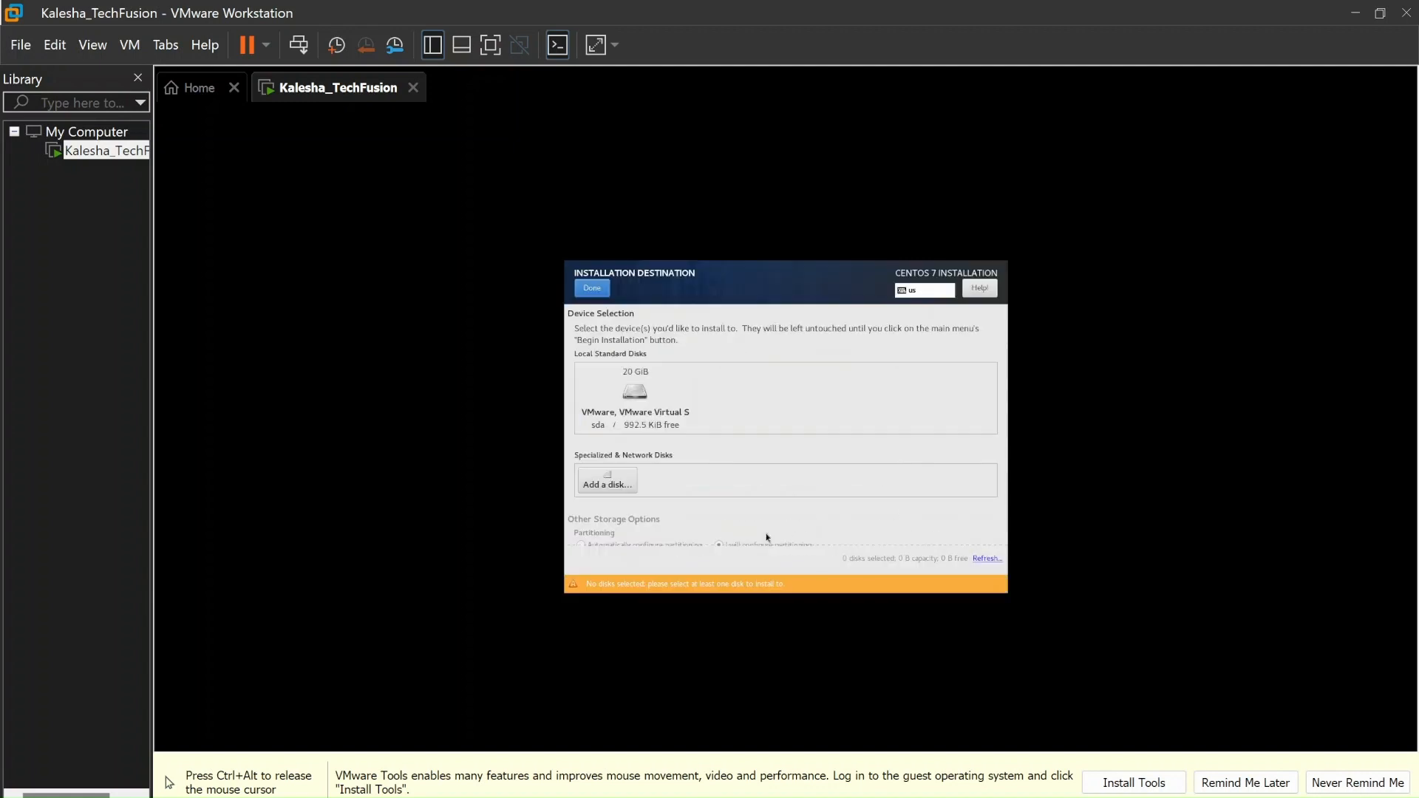
pyautogui.click(637, 393)
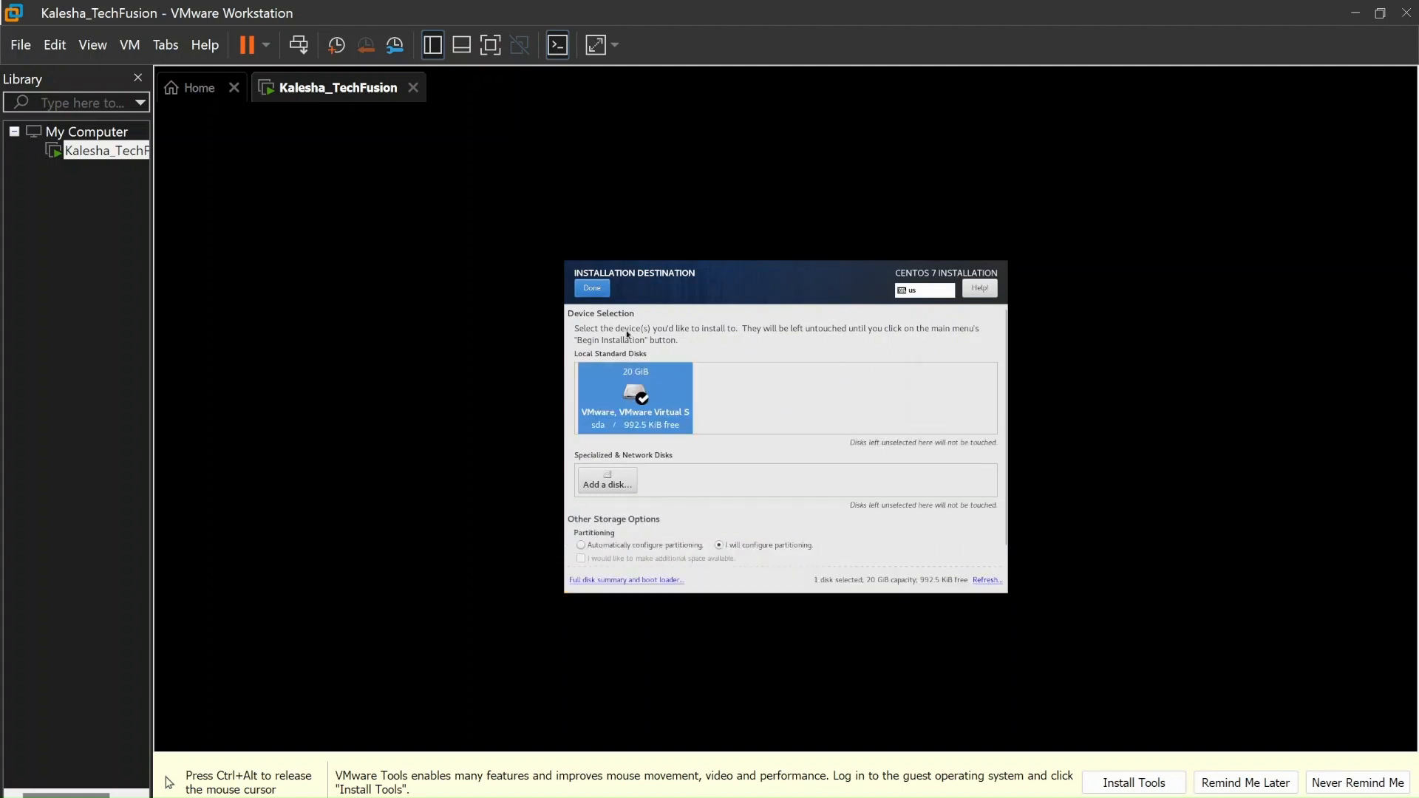
pyautogui.click(647, 547)
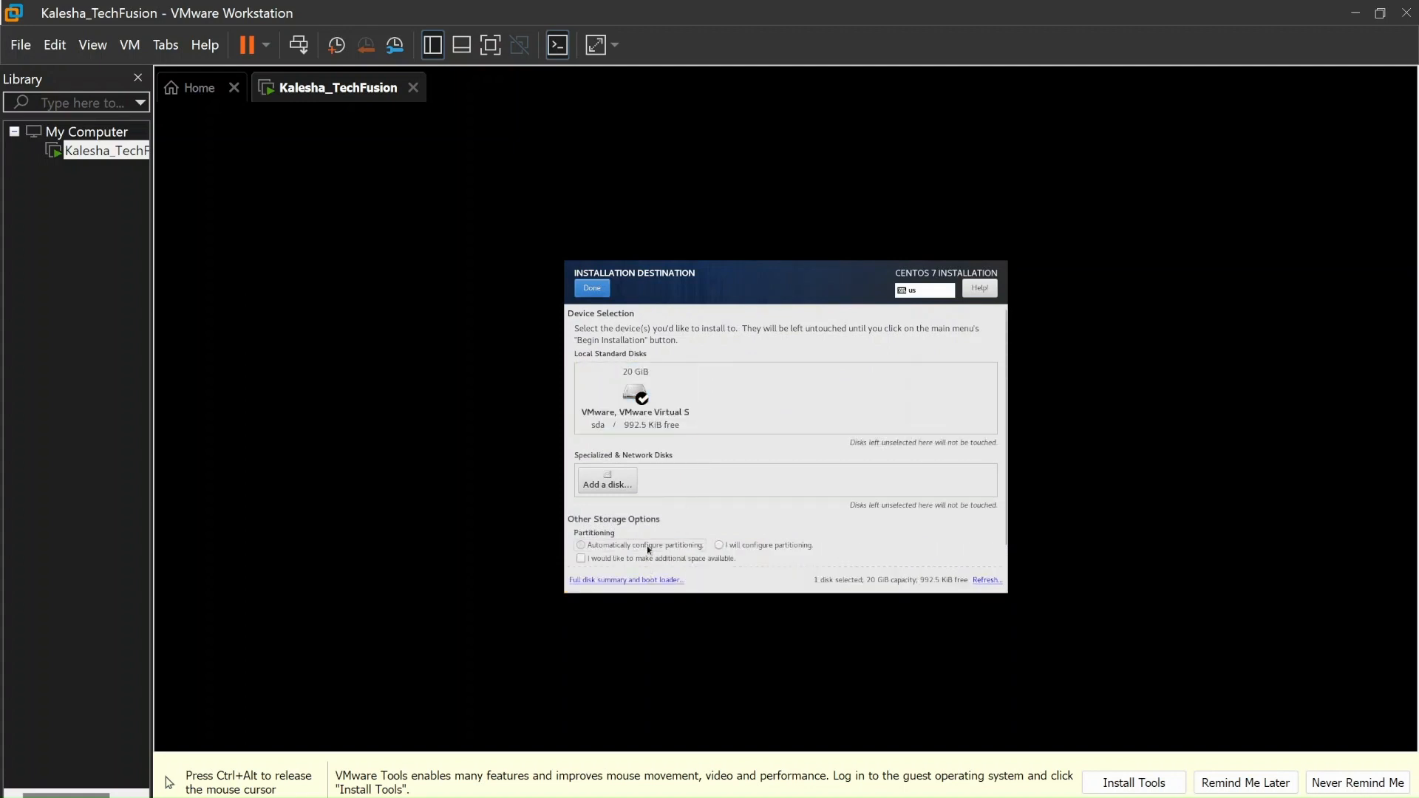
pyautogui.click(752, 546)
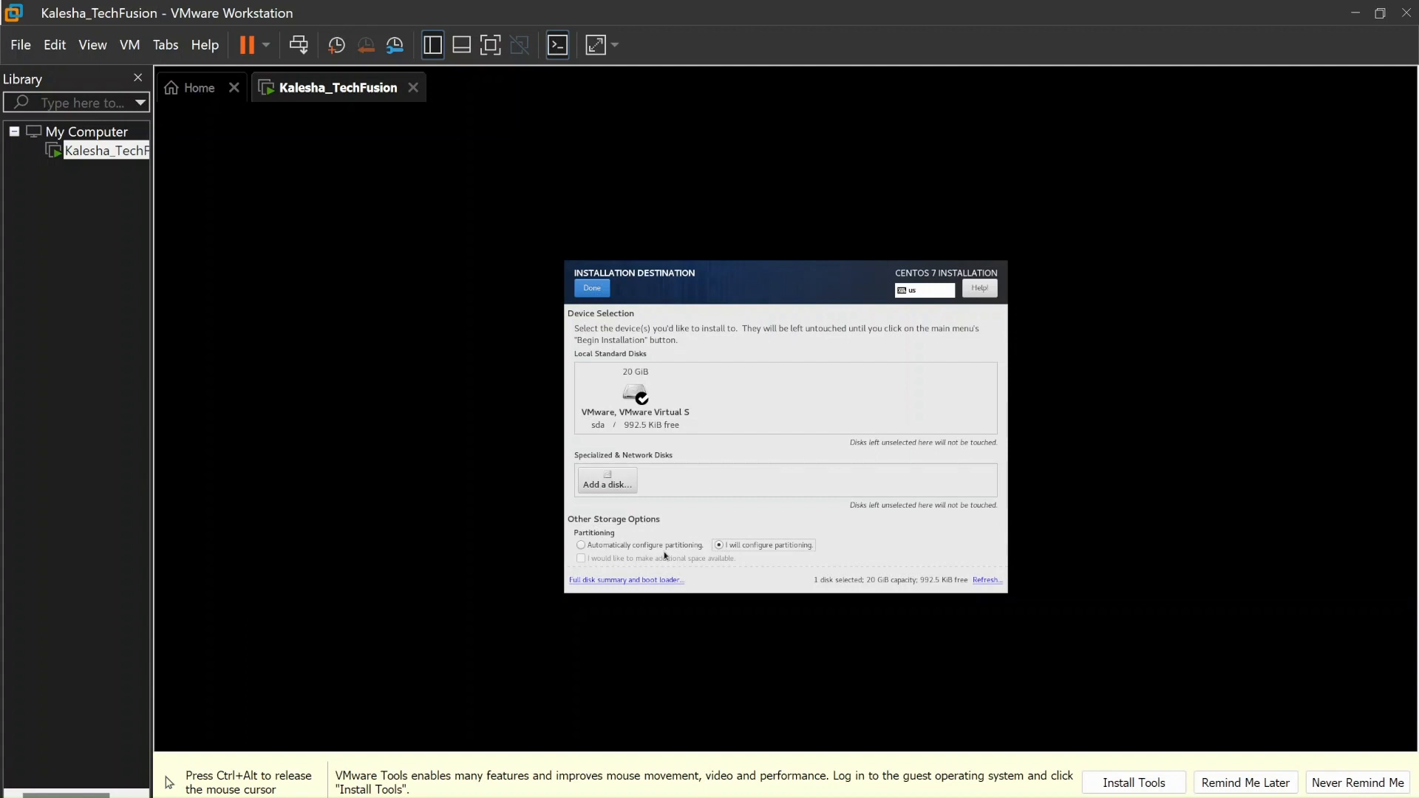
pyautogui.click(625, 547)
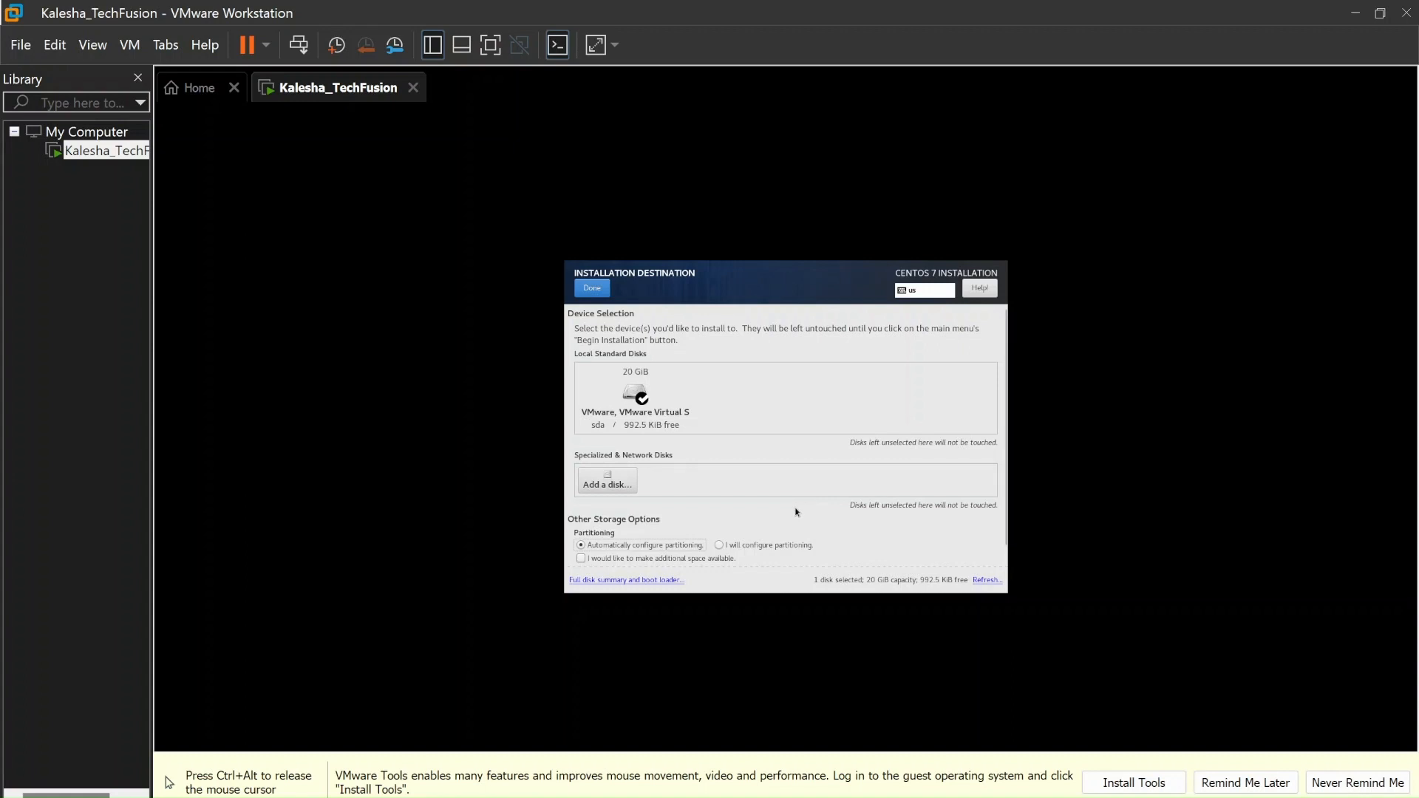
pyautogui.hotkey('ctrl', 'alt')
pyautogui.click(538, 210)
pyautogui.press('F12')
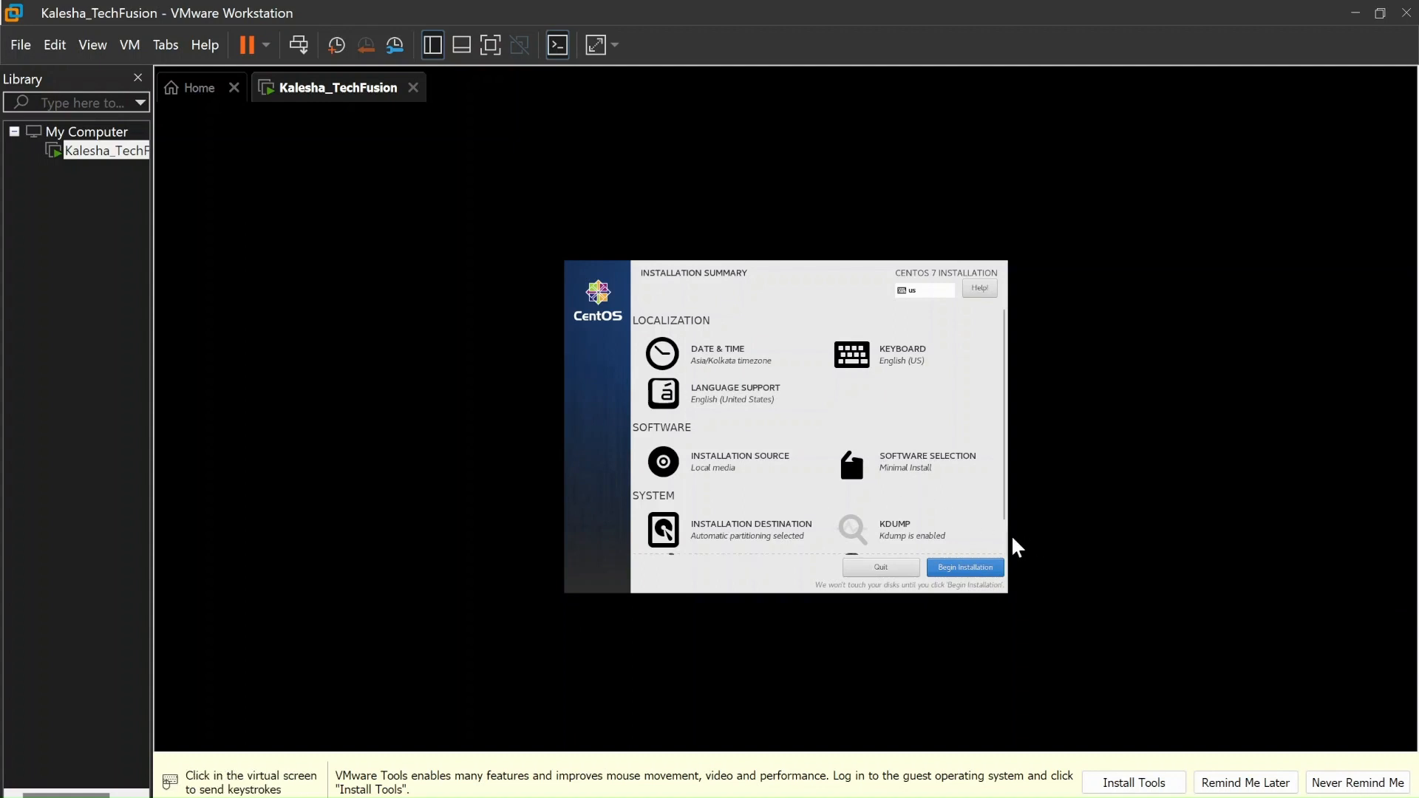
# Replace the default host name with kalesha_techfusion in Network & Host Name
pyautogui.scroll(-2, 1007, 527)
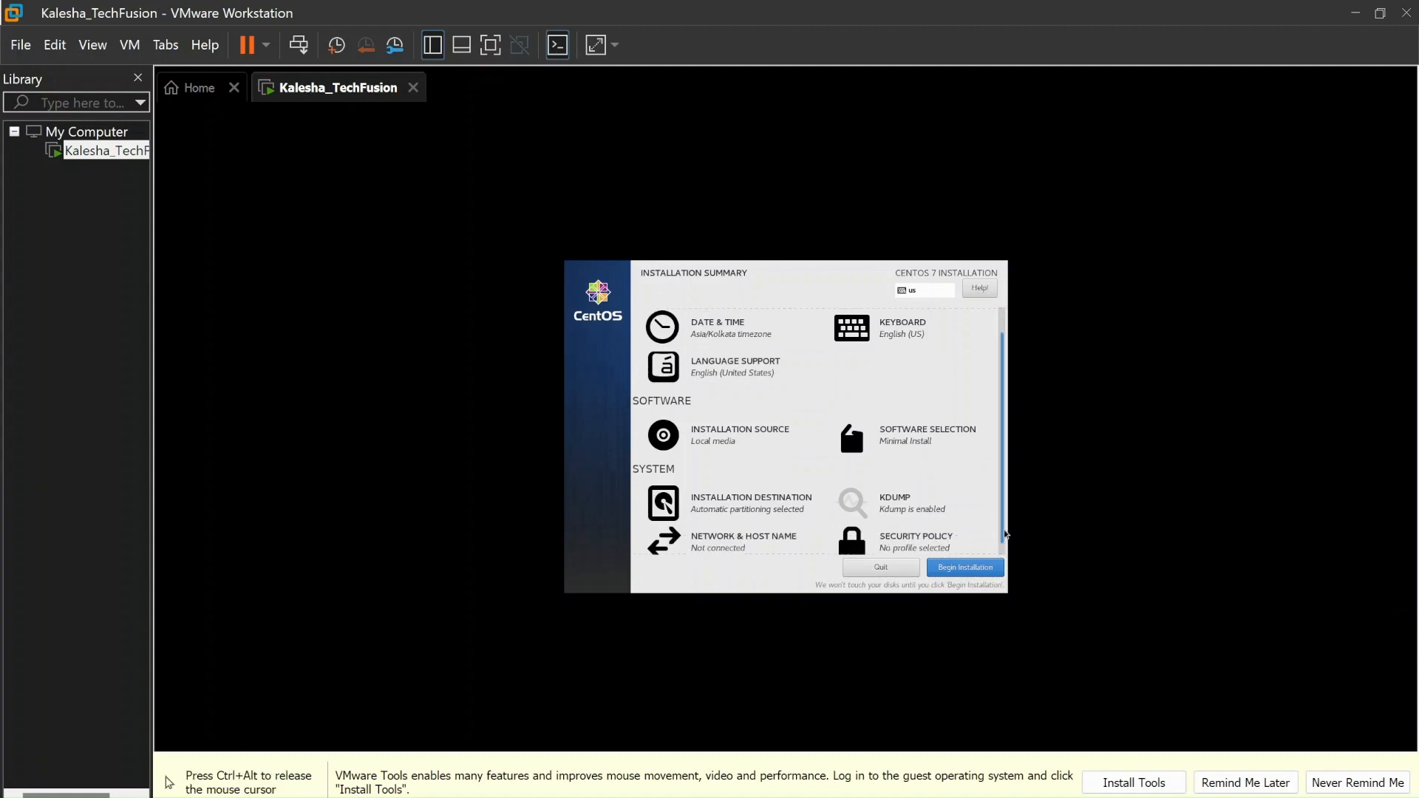
pyautogui.click(732, 526)
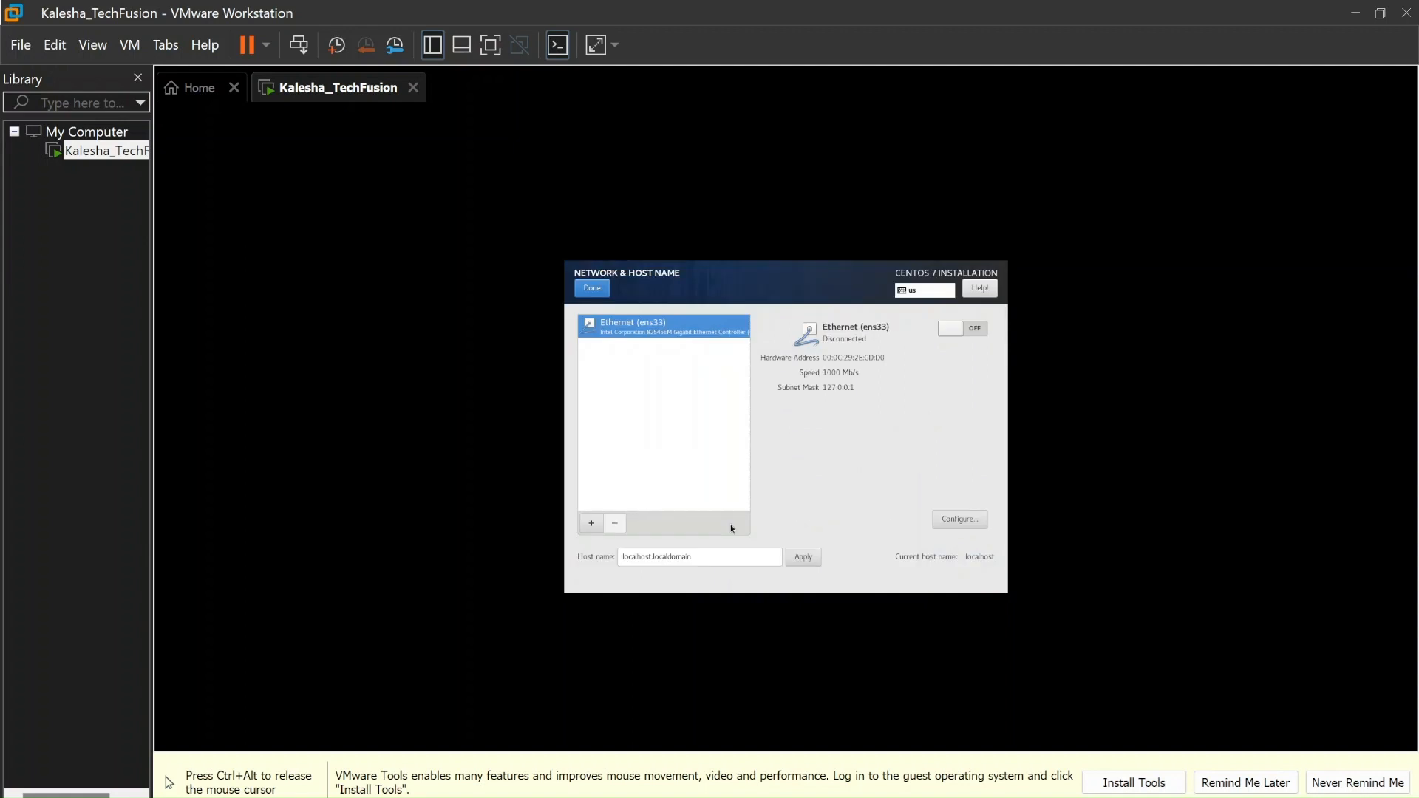
pyautogui.moveTo(708, 558); pyautogui.dragTo(619, 555)
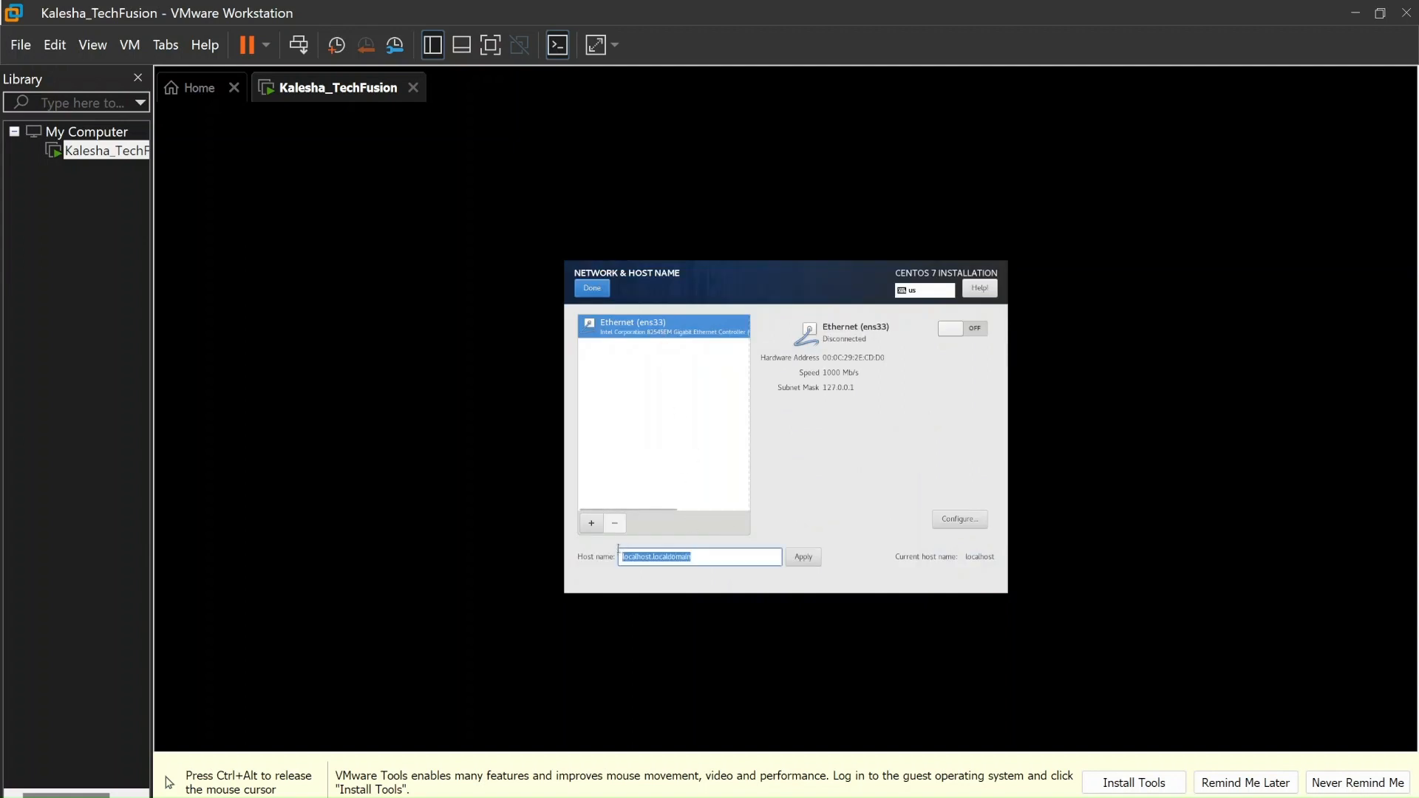
pyautogui.write('kalesha_techfusion')
# Switch Ethernet ens33 on and bring up its connection editor
pyautogui.click(971, 329)
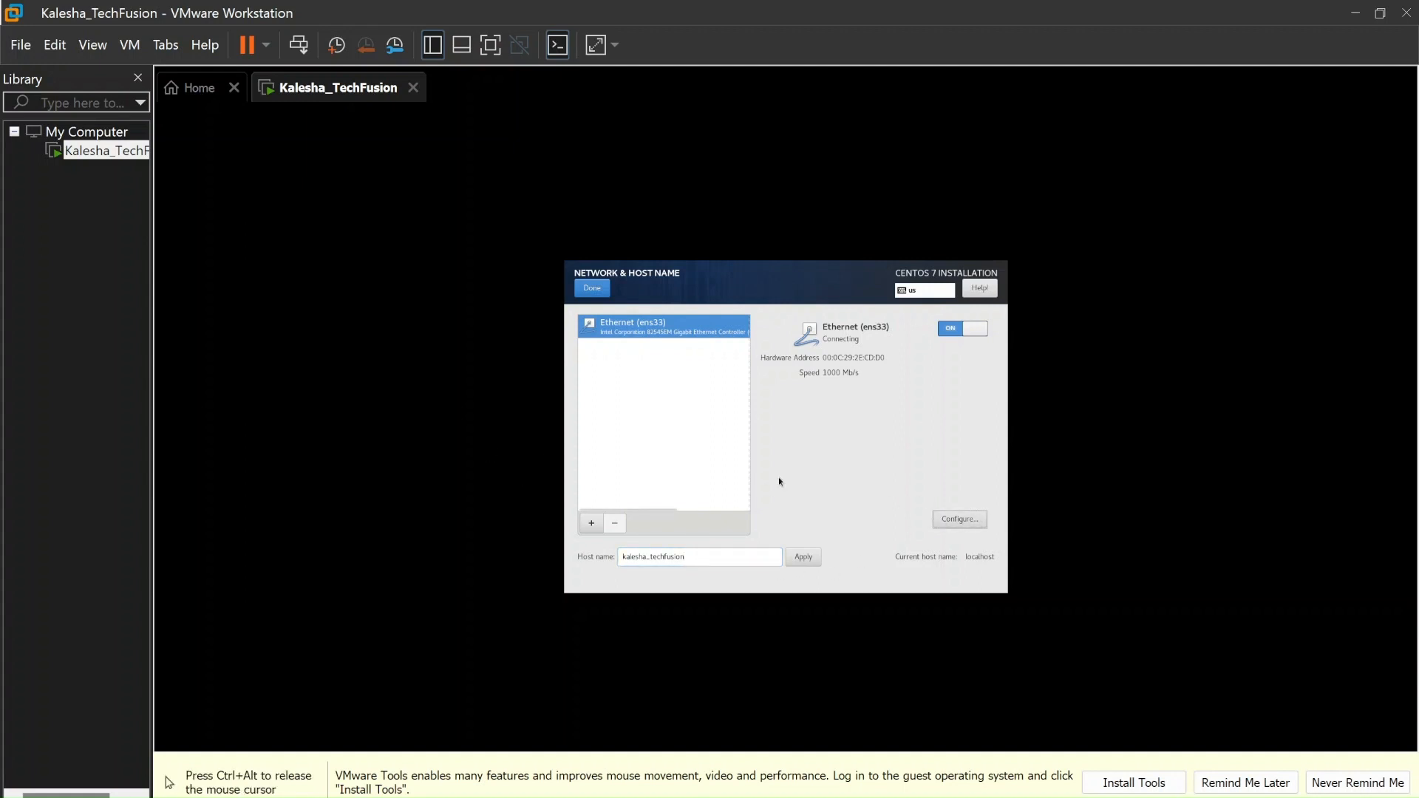
pyautogui.hotkey('ctrl', 'alt')
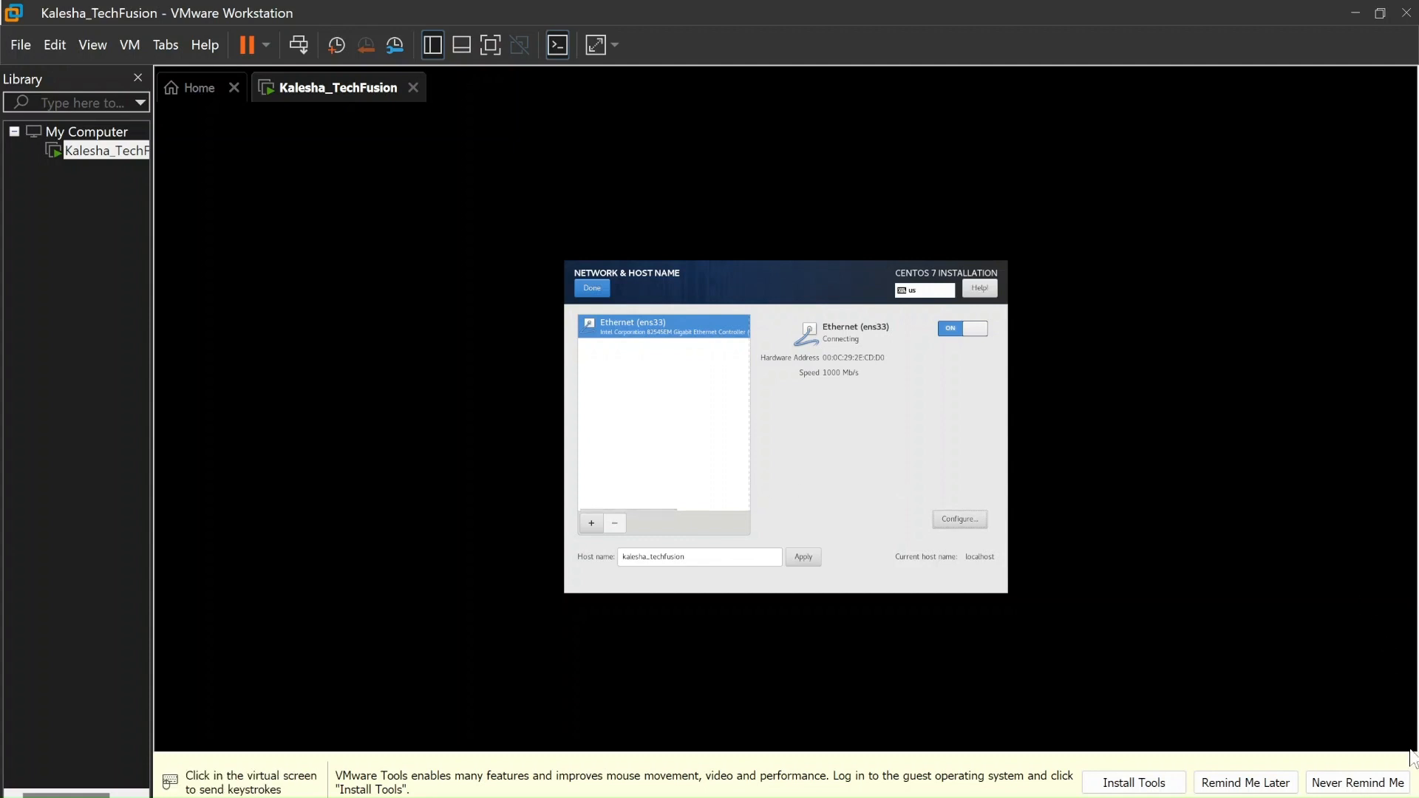
pyautogui.click(945, 756)
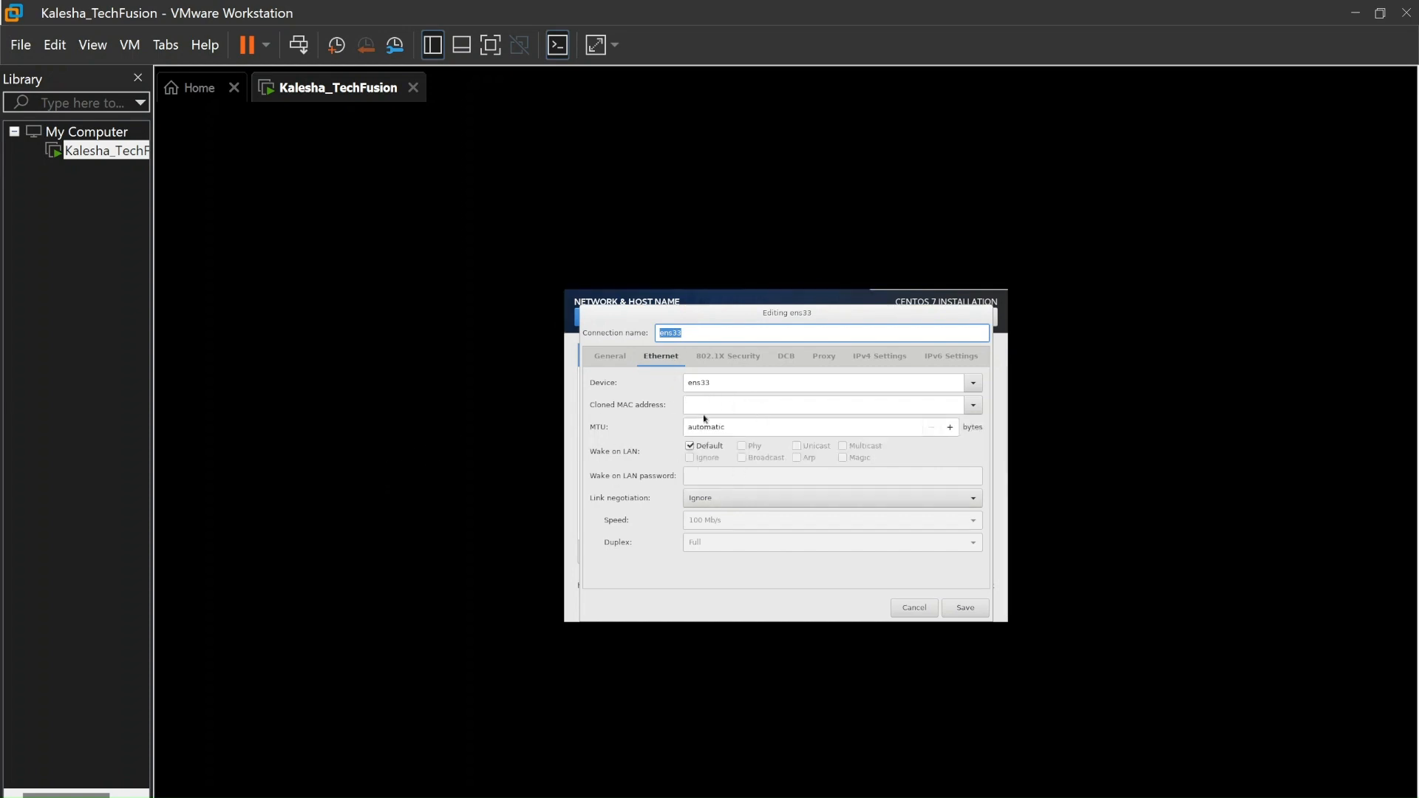
# Check ens33's IPv4 settings, leave Method at Automatic (DHCP), and cancel without saving
pyautogui.click(901, 360)
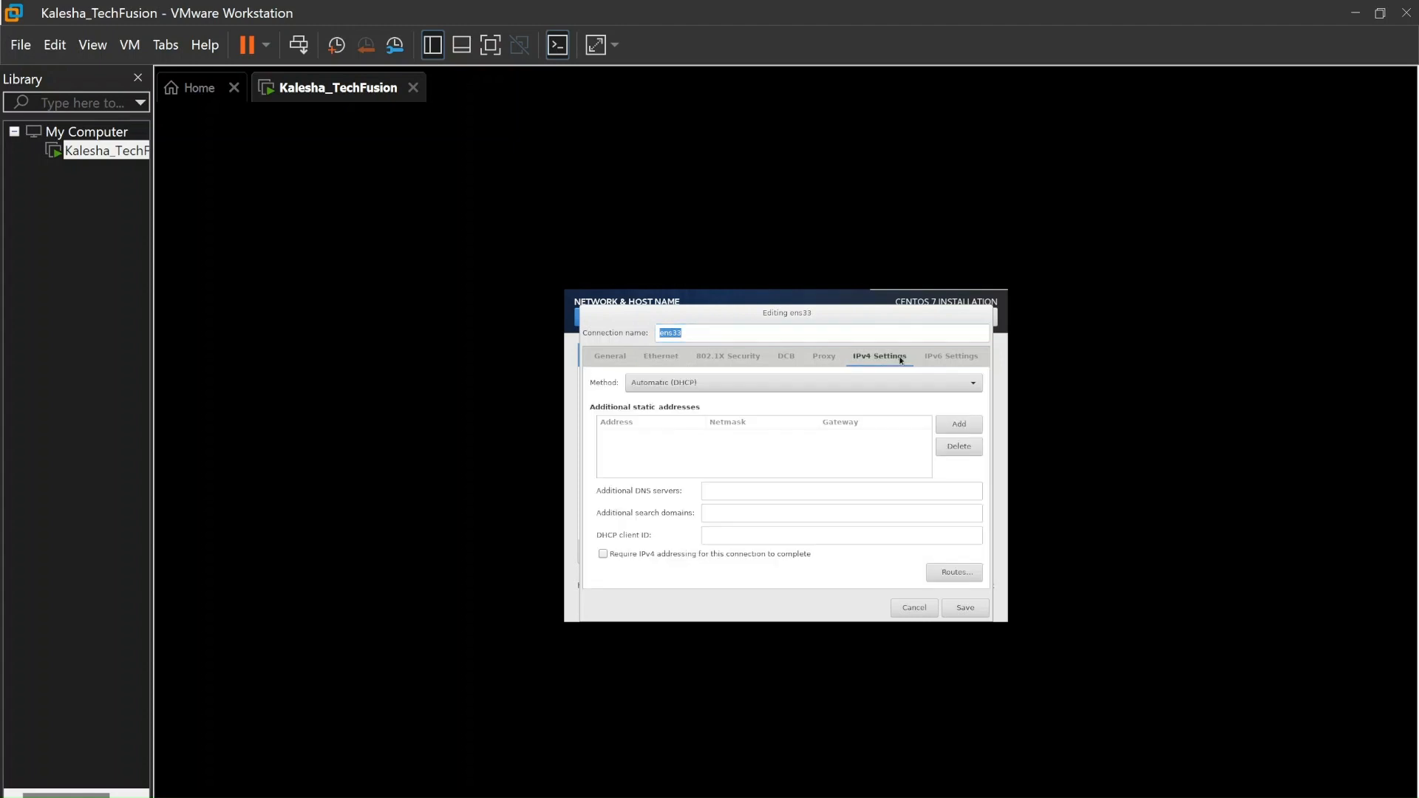
pyautogui.click(714, 383)
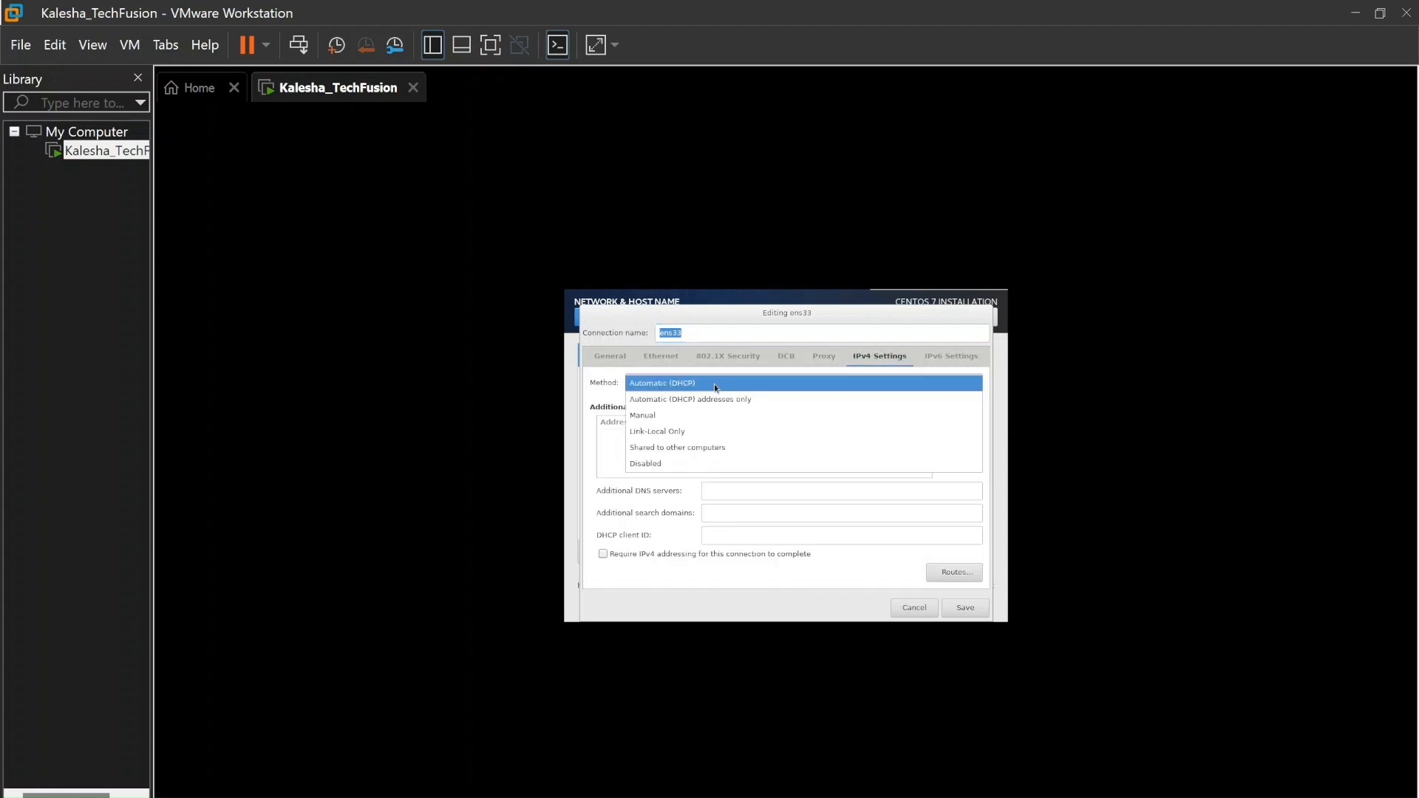
pyautogui.click(714, 384)
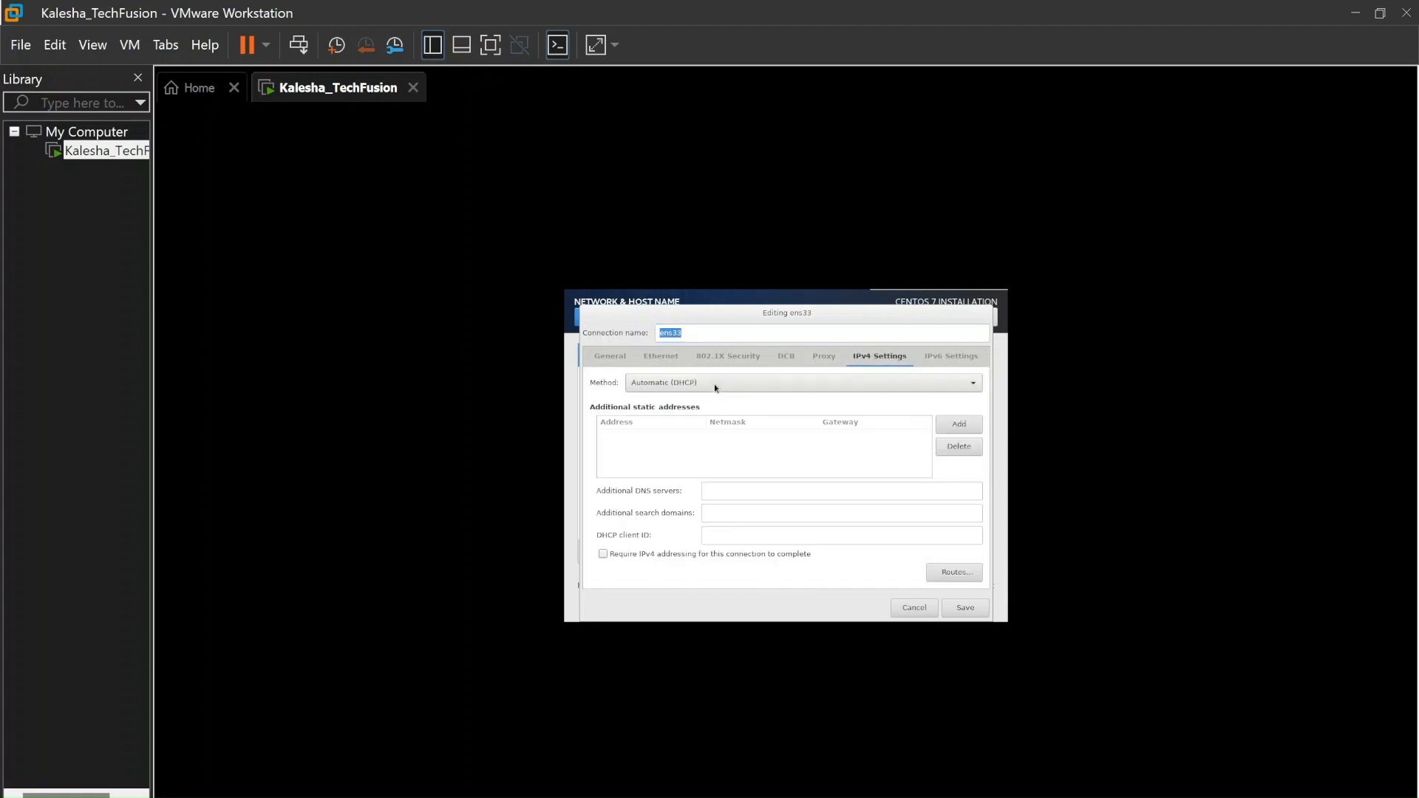
pyautogui.click(641, 359)
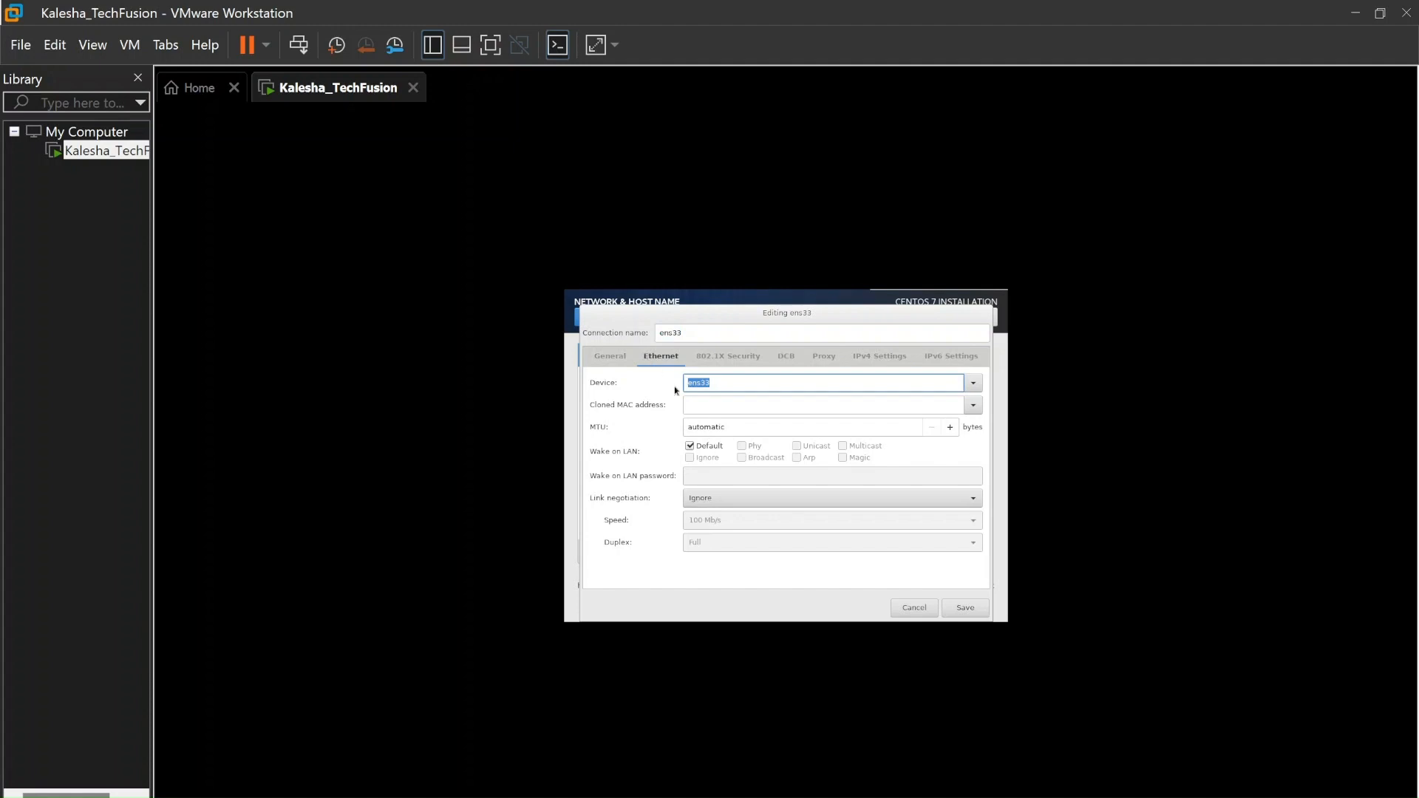
pyautogui.click(922, 610)
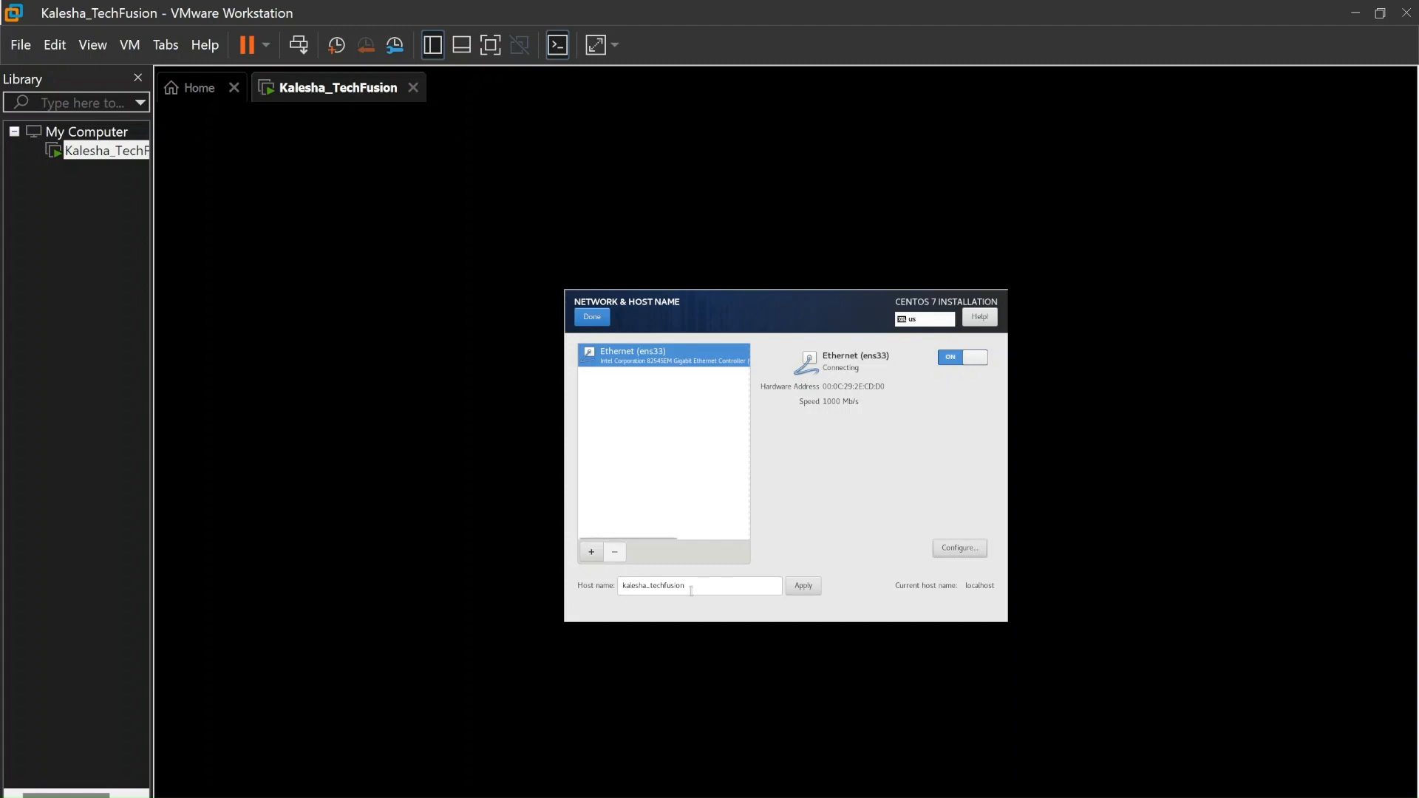
# Remove the underscore to make the host name kaleshatechfusion, apply it, and finish
pyautogui.click(597, 317)
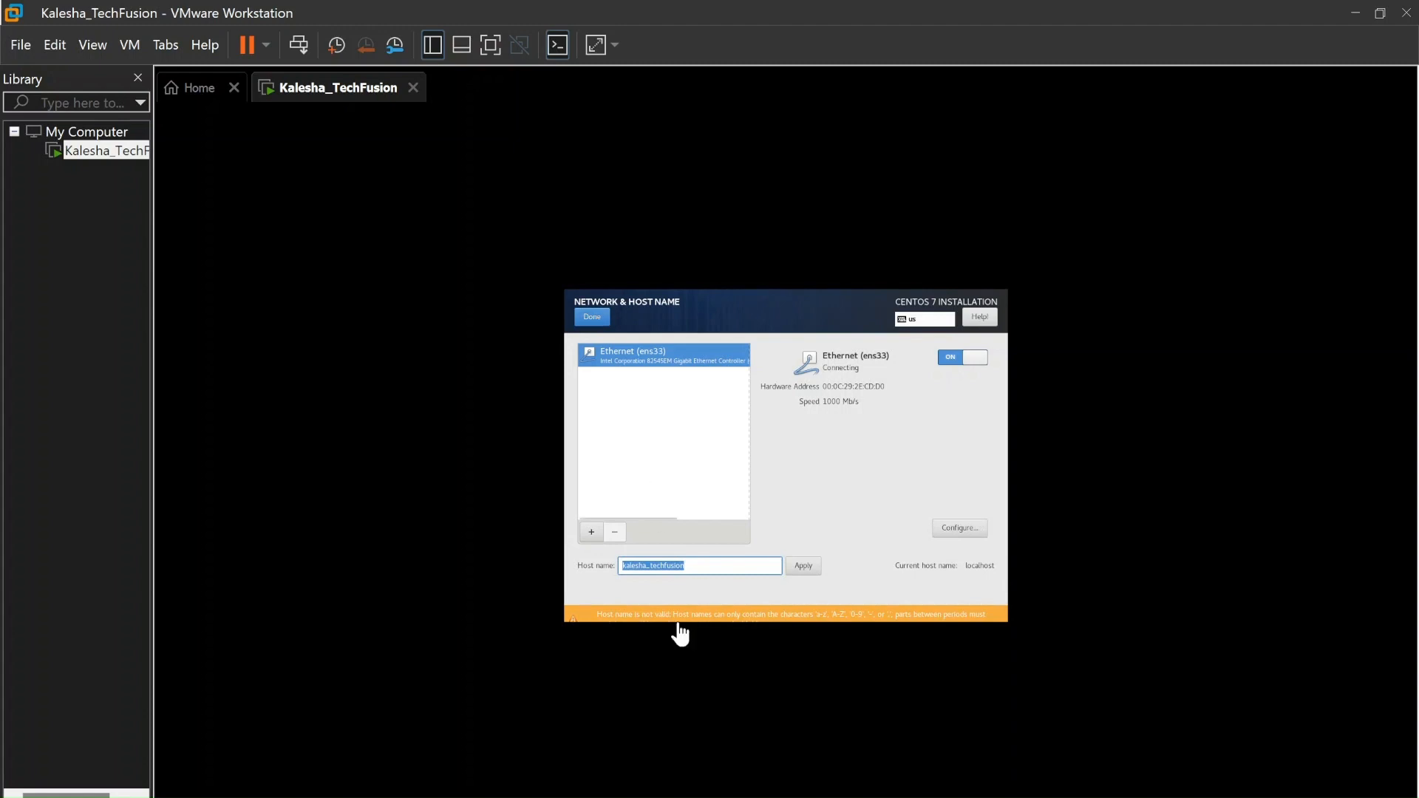
pyautogui.click(649, 567)
pyautogui.press('BackSpace')
pyautogui.click(803, 565)
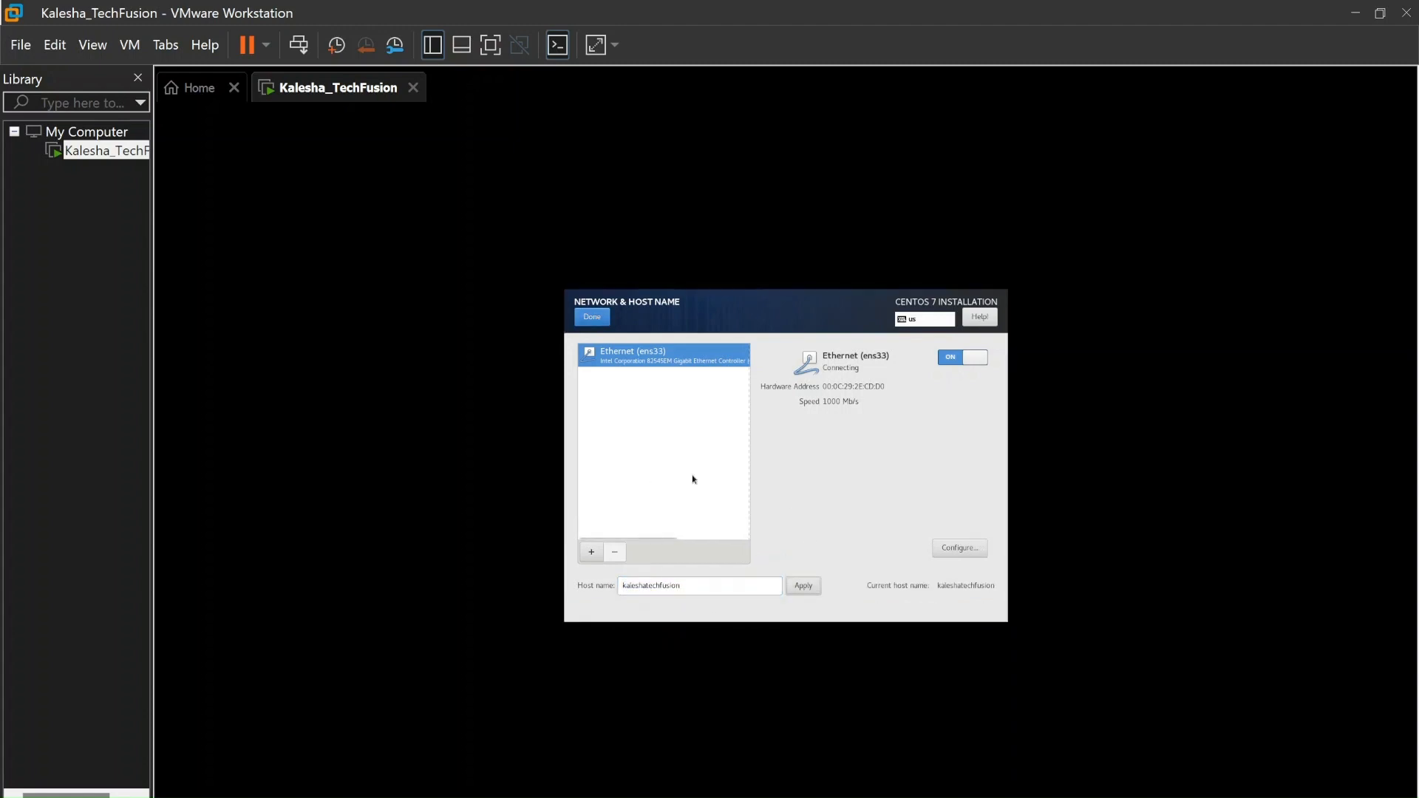
pyautogui.click(598, 317)
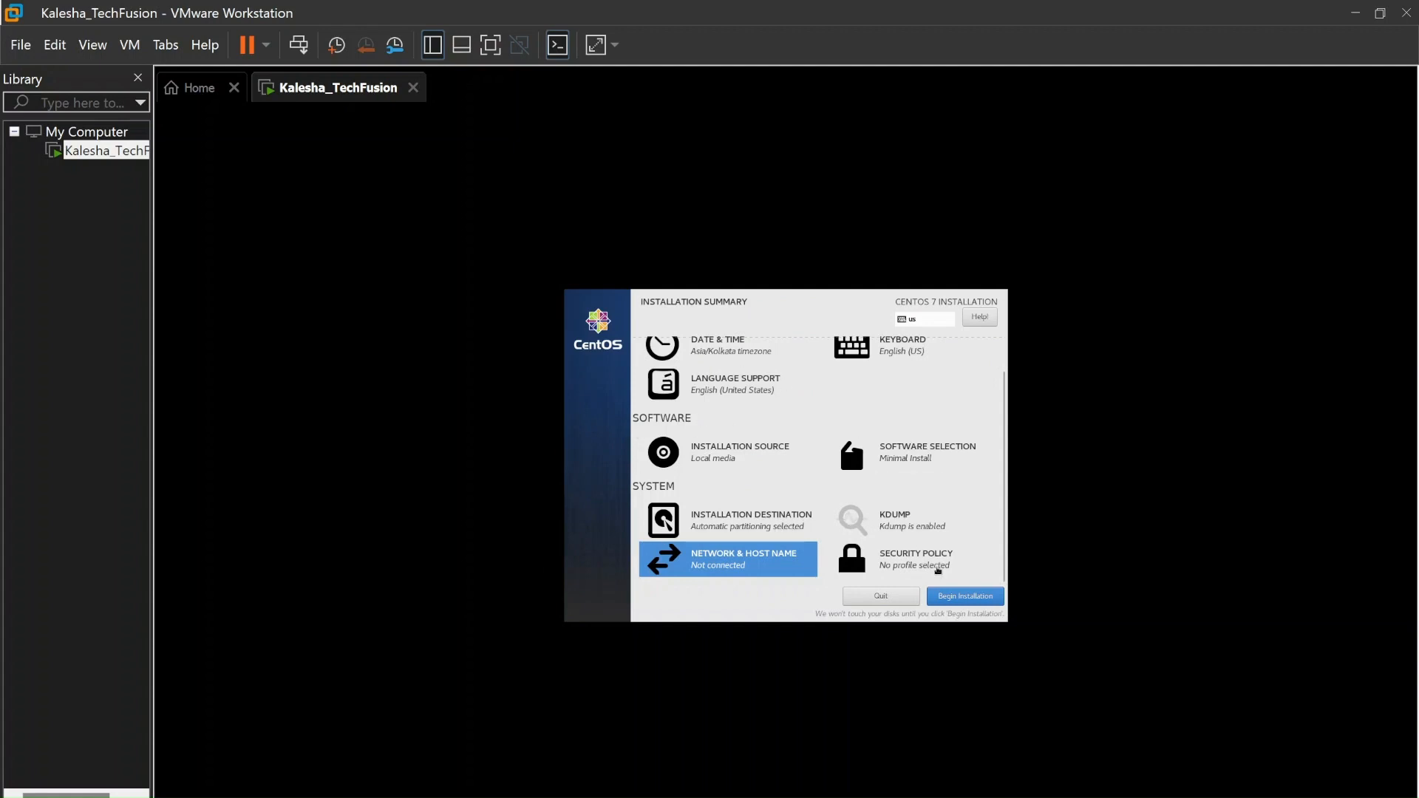
# Begin the CentOS installation and set and confirm the root password
pyautogui.click(950, 597)
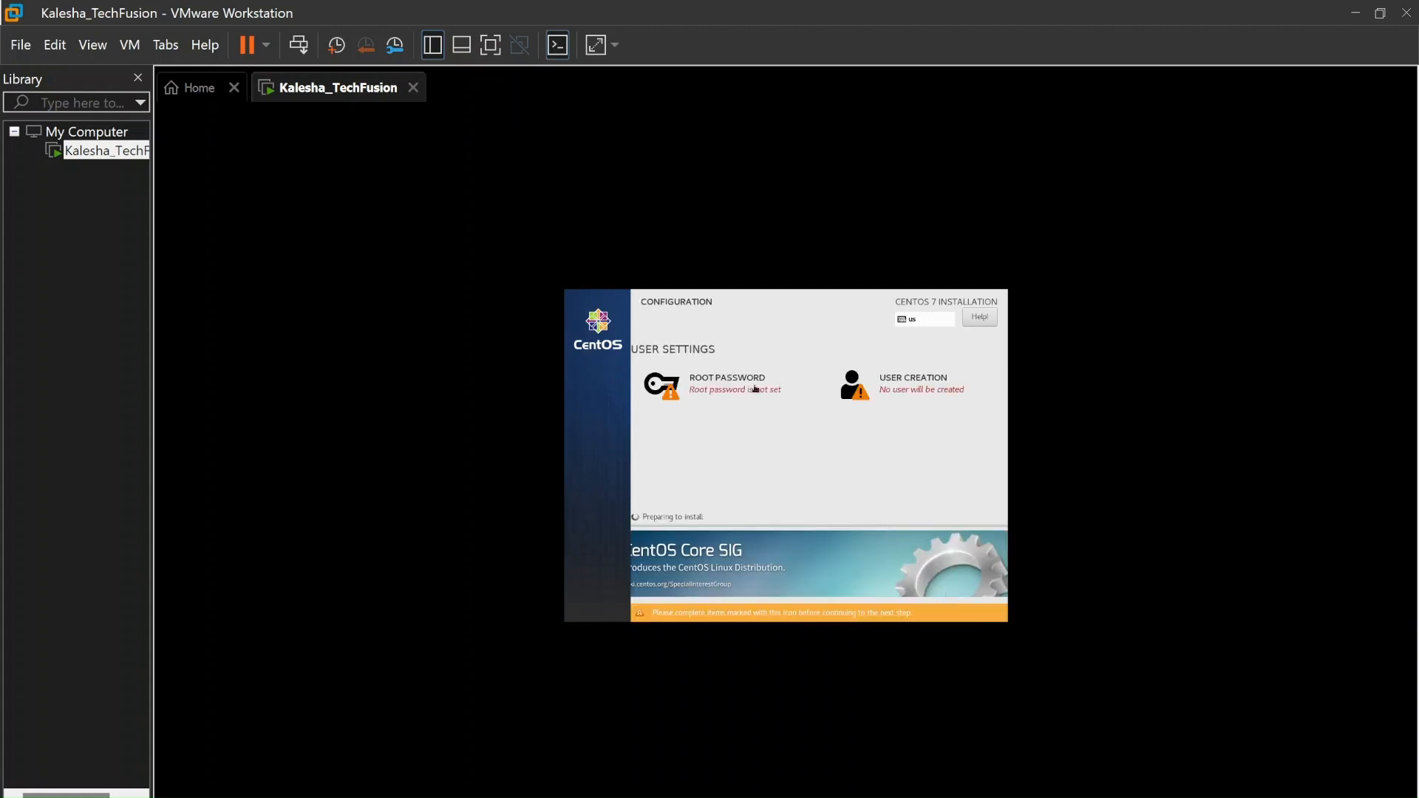
pyautogui.click(755, 389)
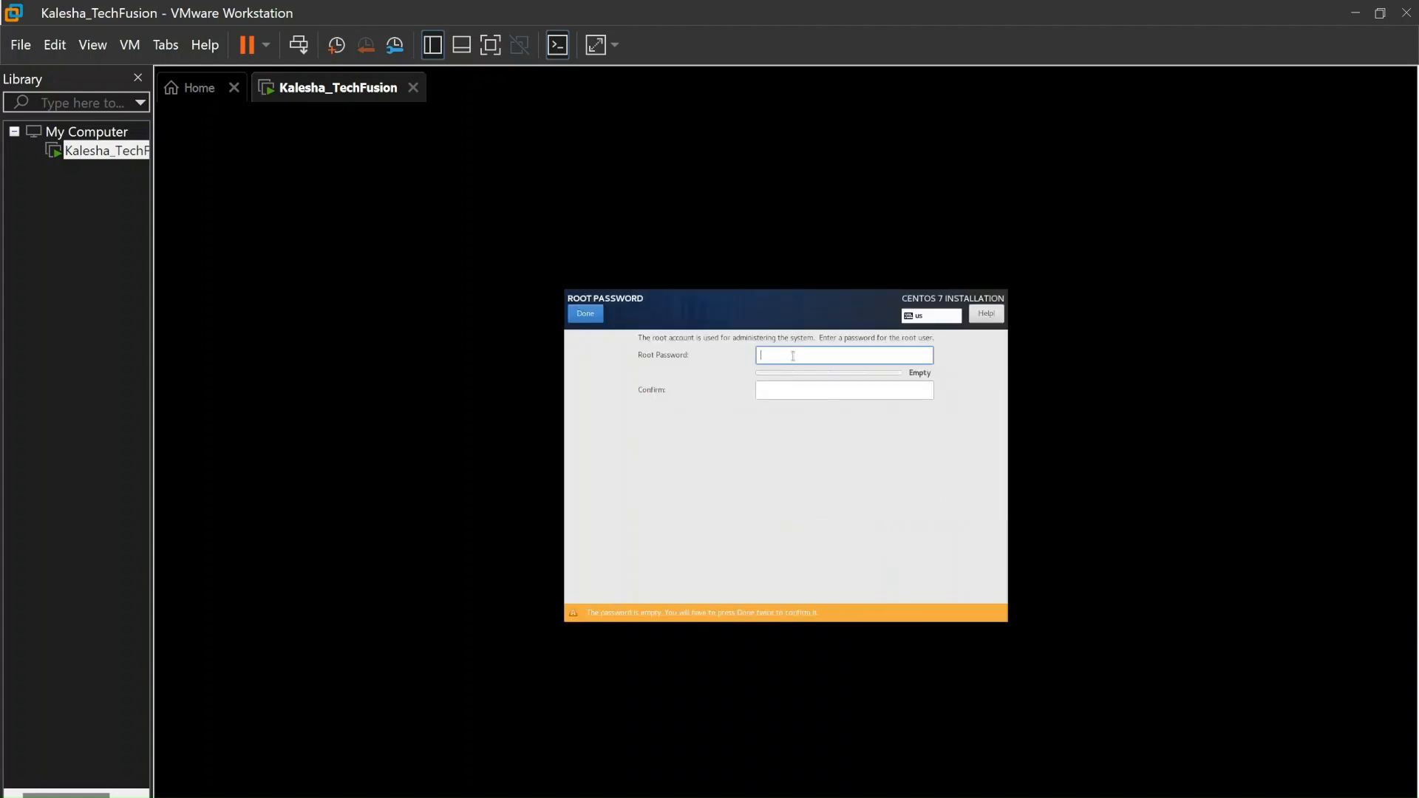
pyautogui.write('1234')
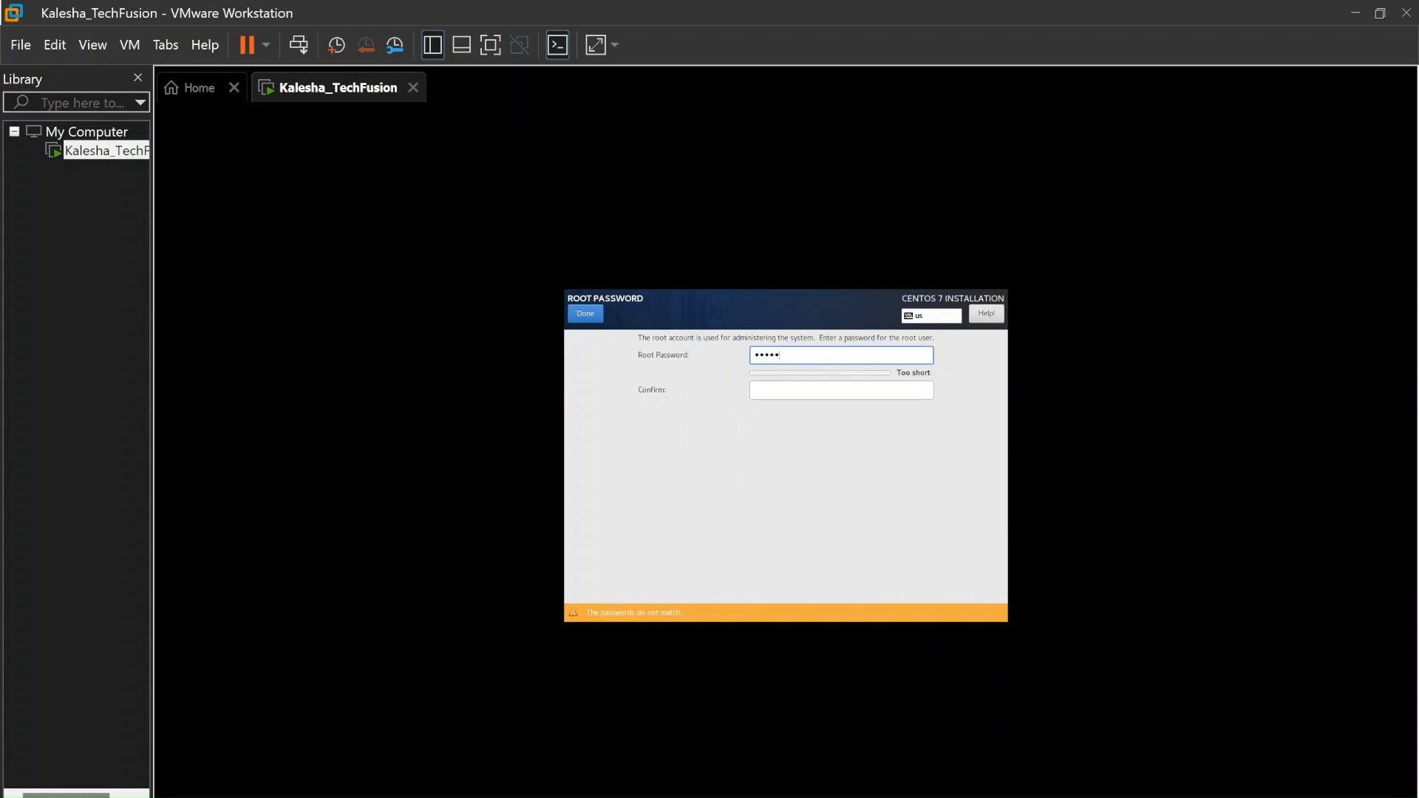
pyautogui.write('5678')
pyautogui.press('Tab')
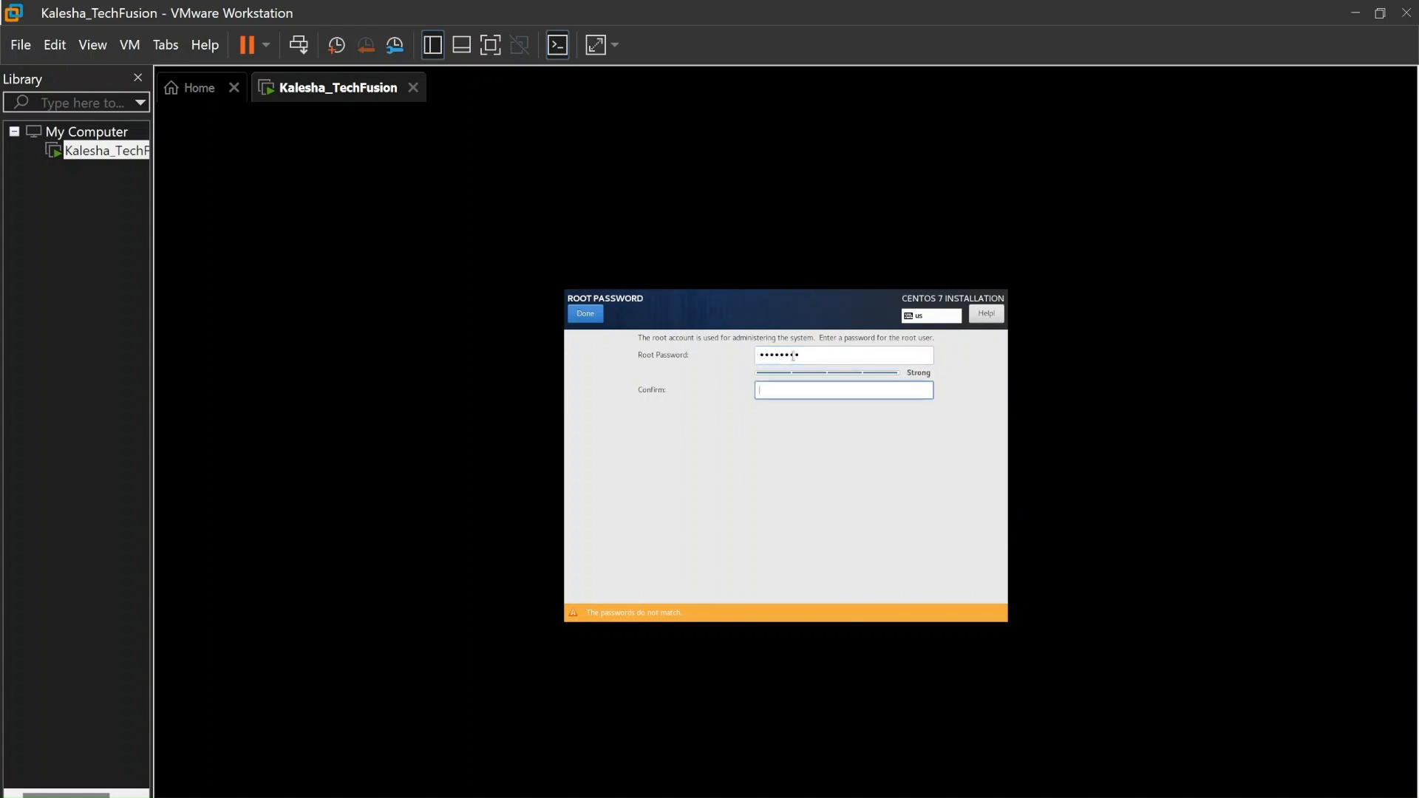
pyautogui.write('12345678')
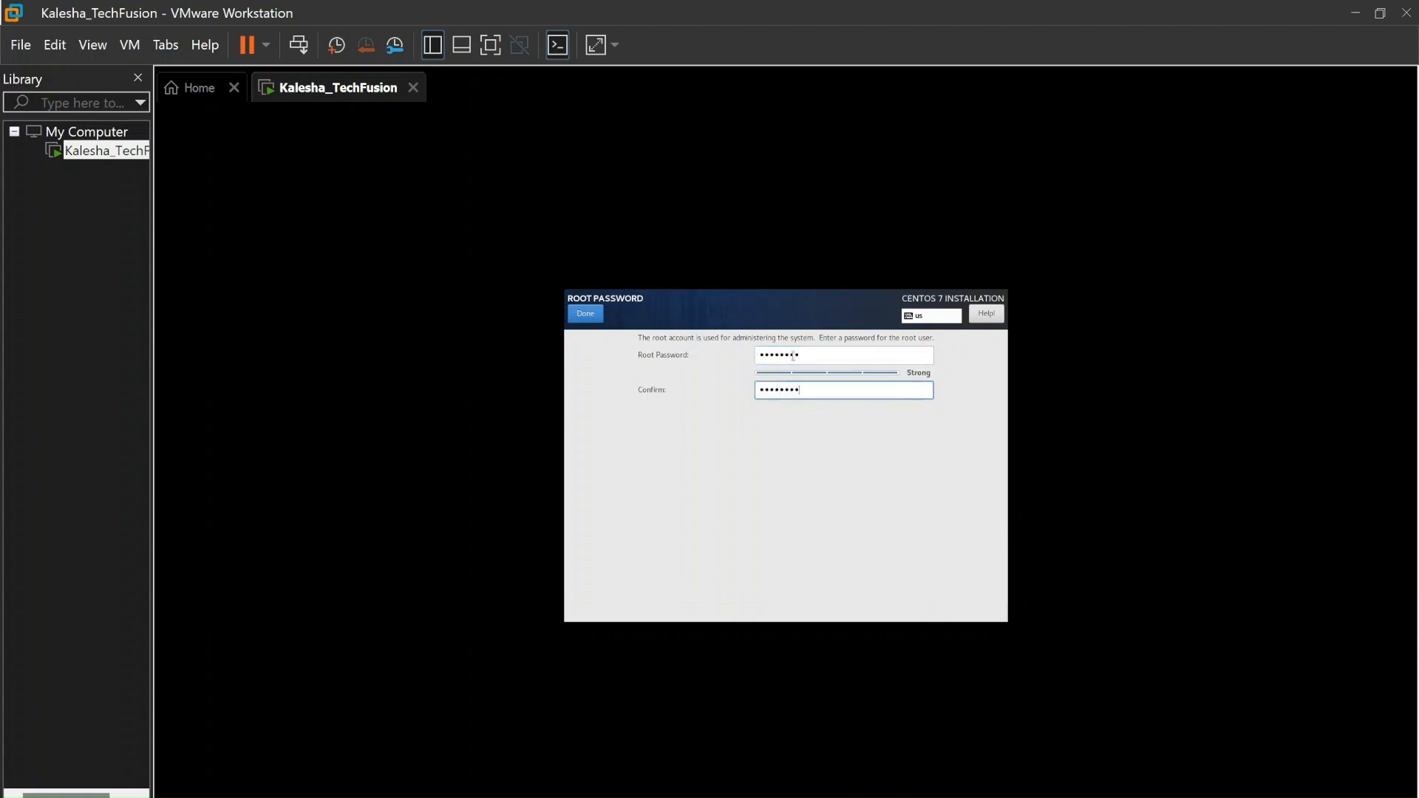
pyautogui.click(585, 314)
pyautogui.click(946, 388)
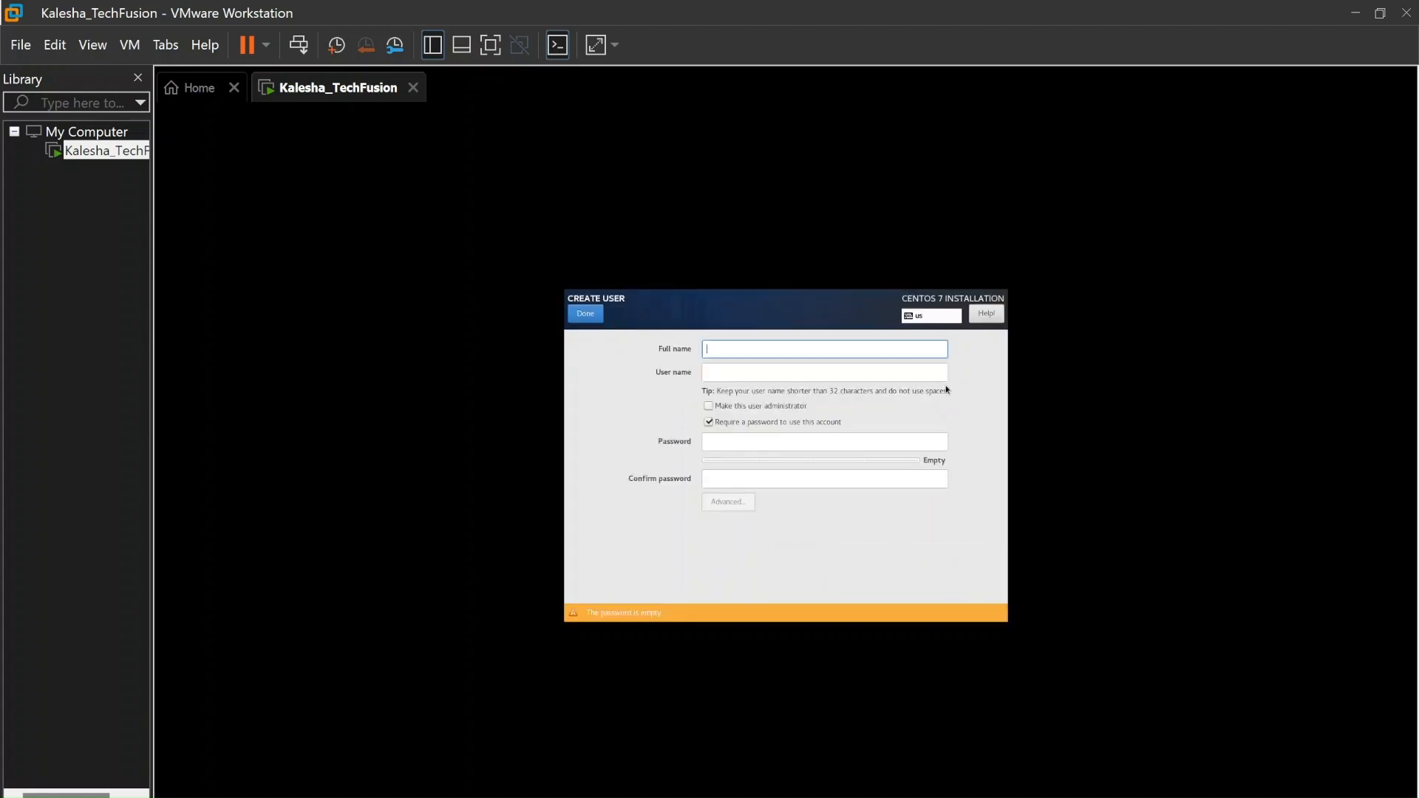
# Enter the user's full name, make them an administrator, and set and confirm their password
pyautogui.write('Kalesha')
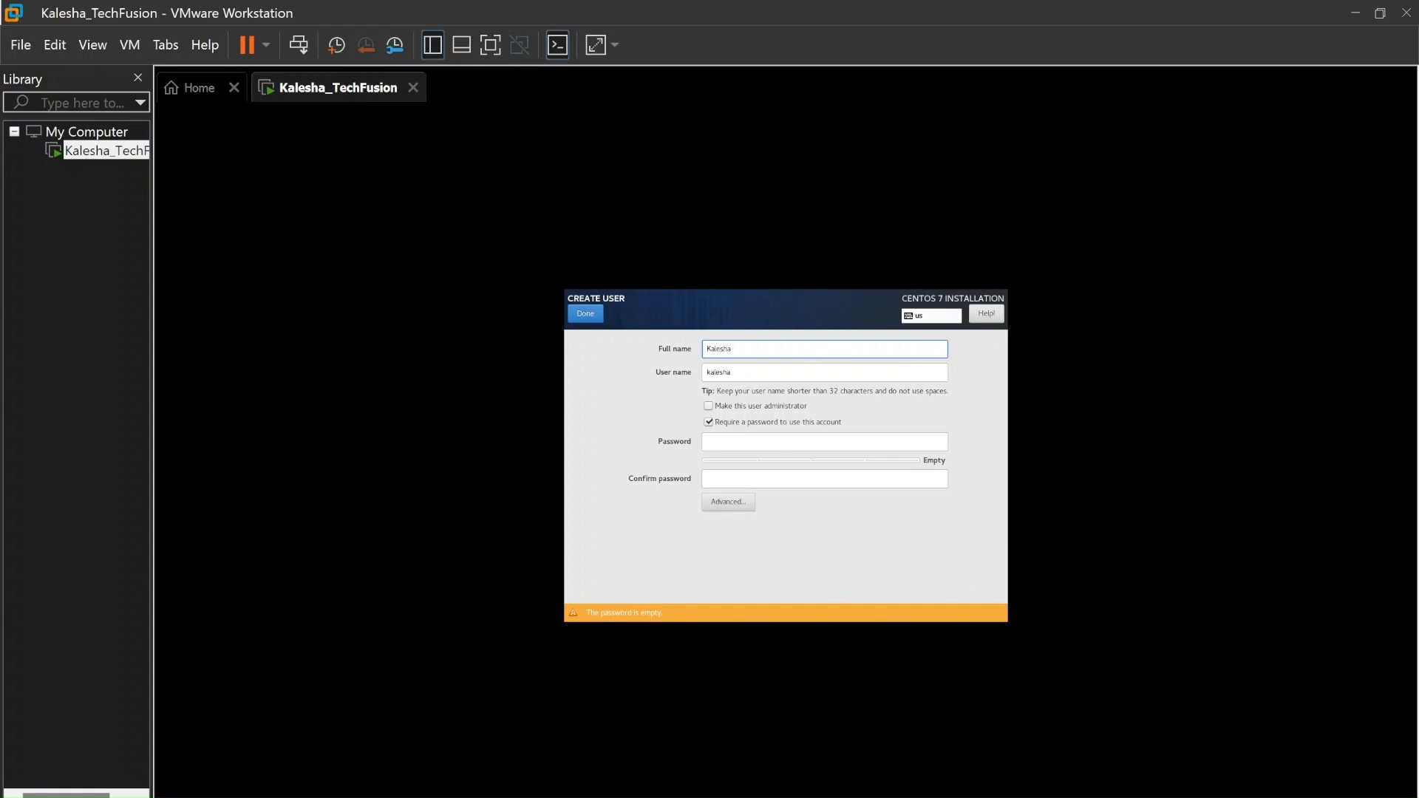
pyautogui.write(' Gagguturu')
pyautogui.press('Tab')
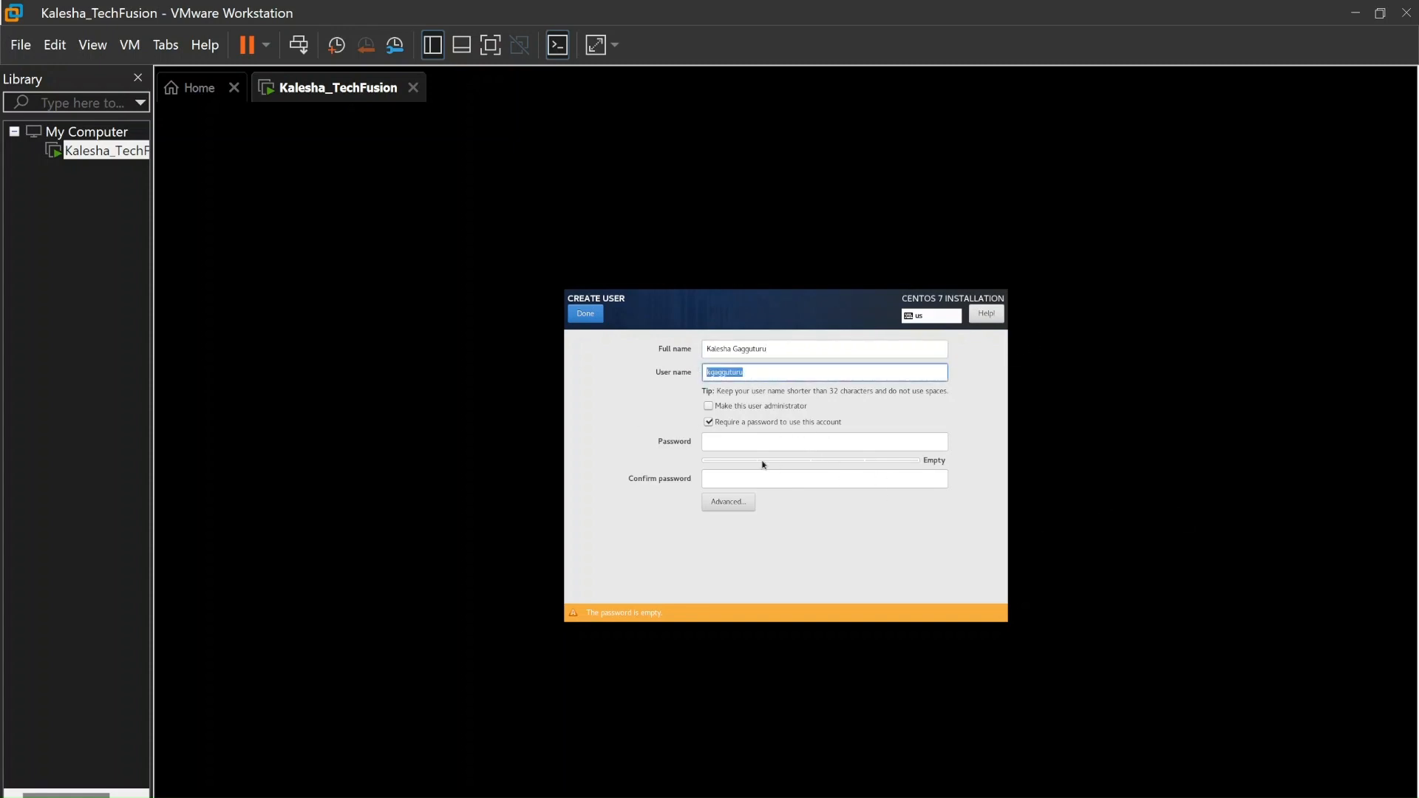
pyautogui.click(740, 447)
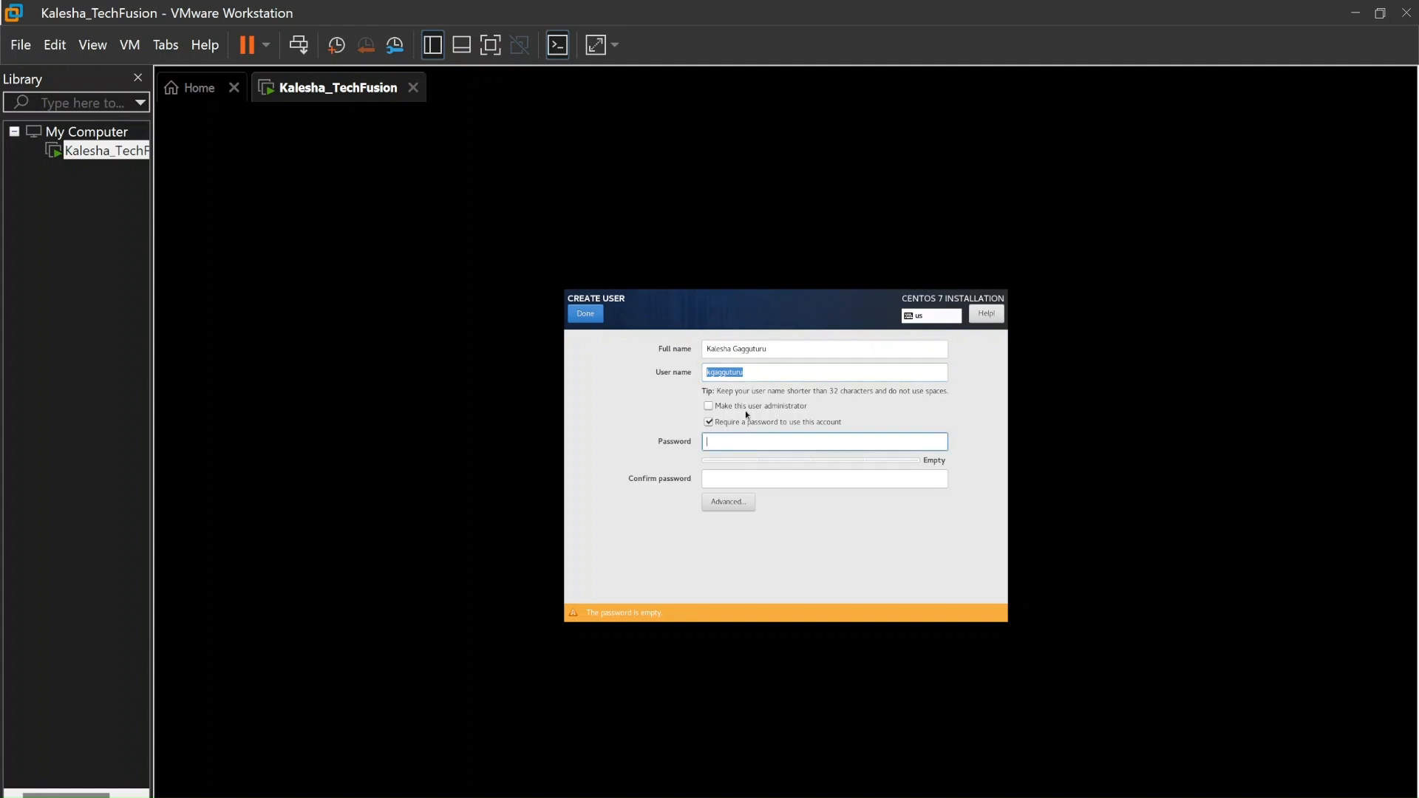
pyautogui.click(708, 406)
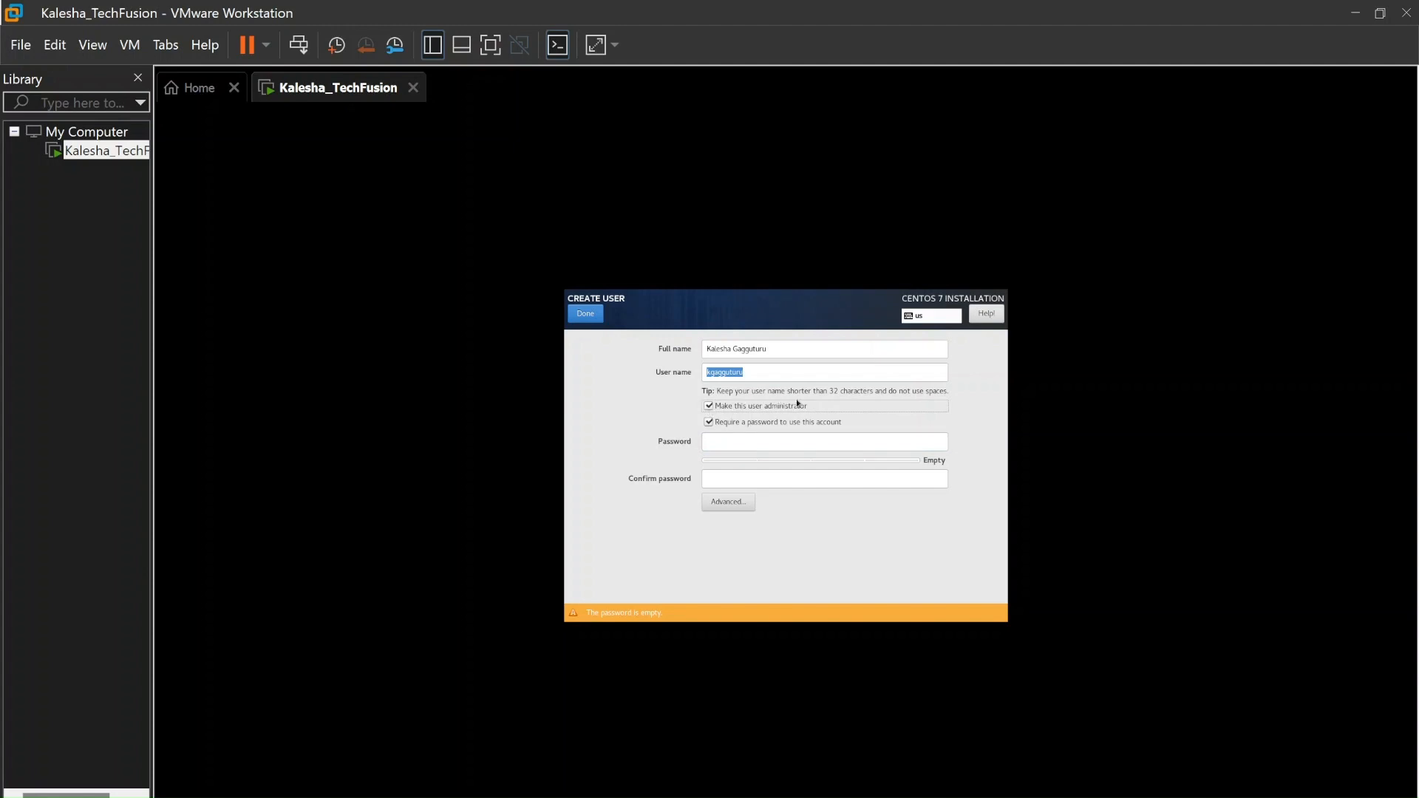
pyautogui.click(779, 443)
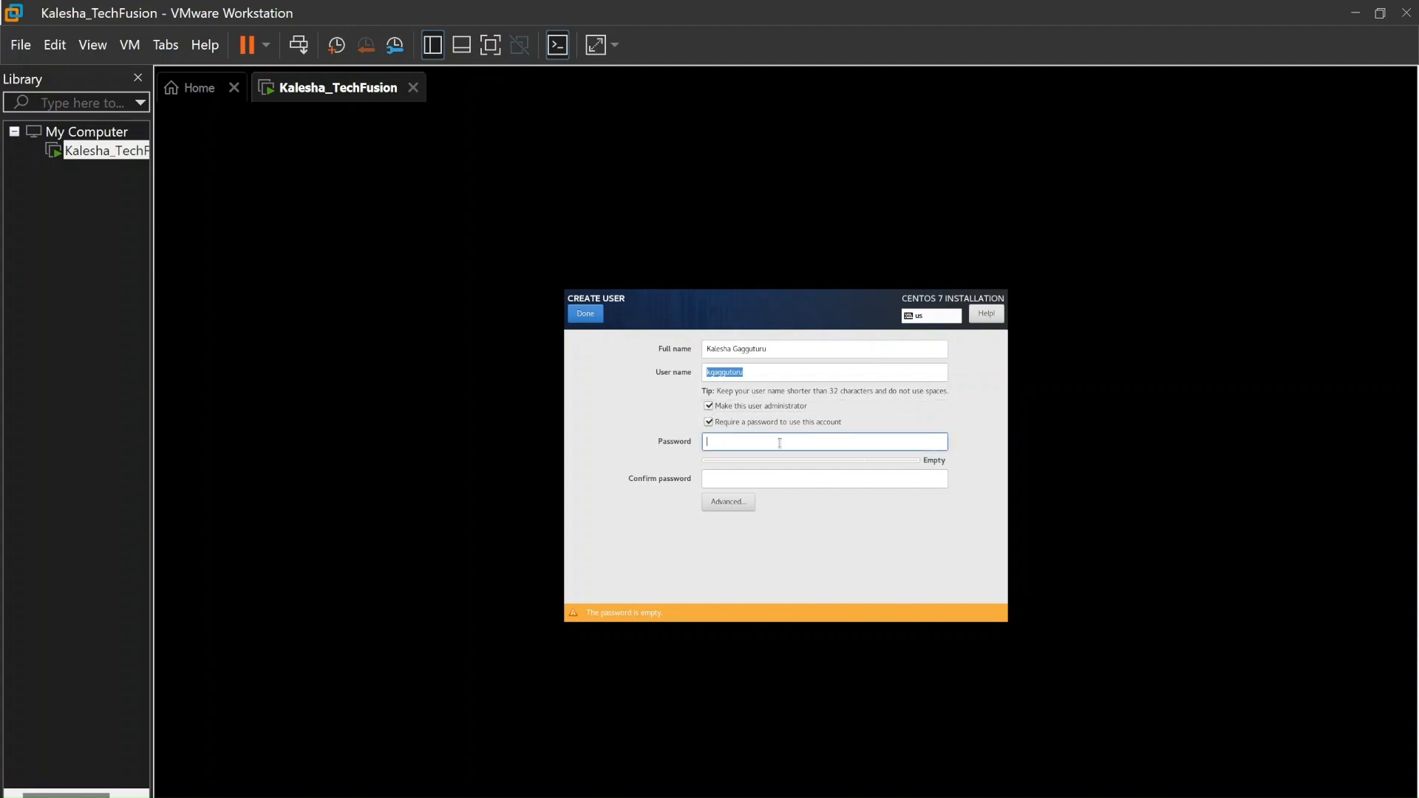
pyautogui.write('********')
pyautogui.press('Tab')
pyautogui.write('********')
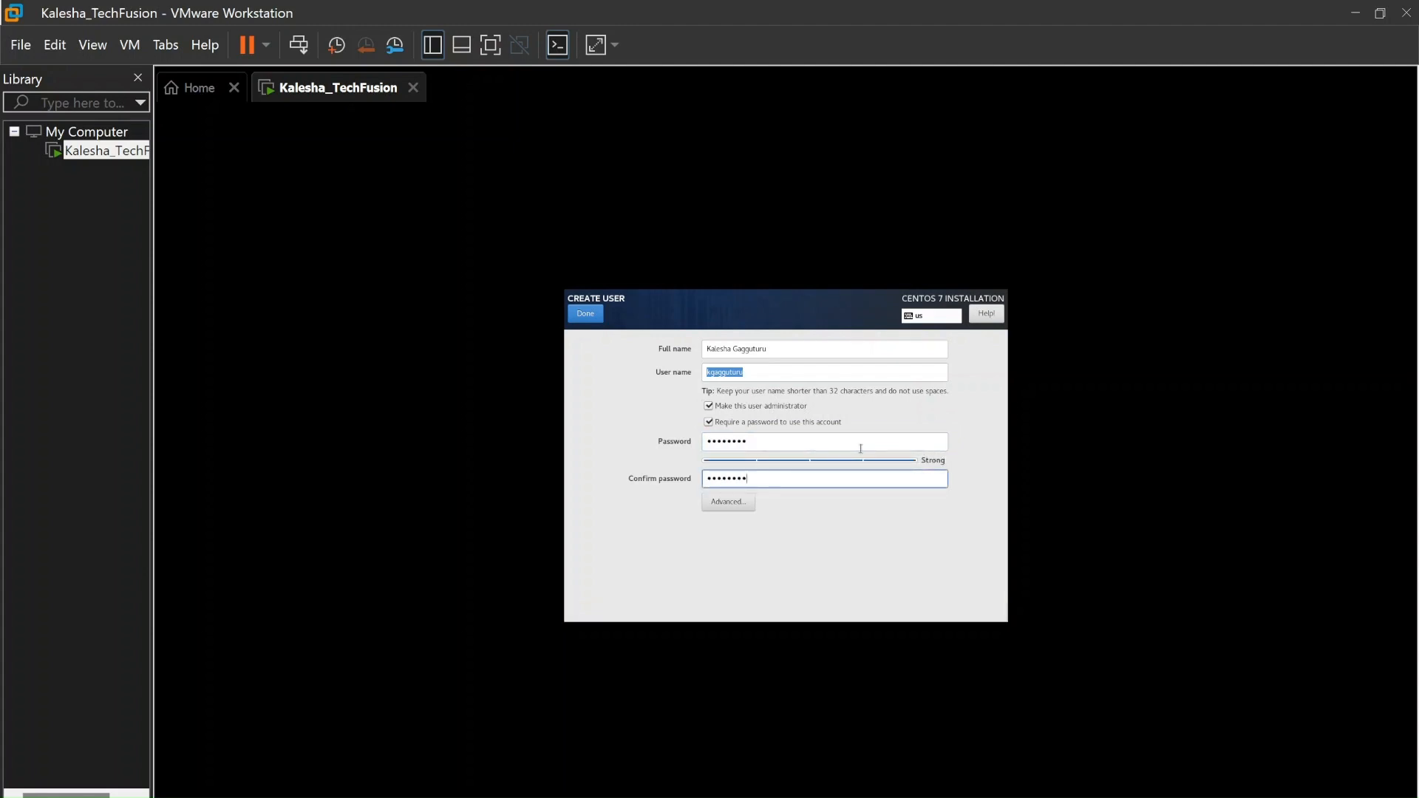
pyautogui.click(593, 319)
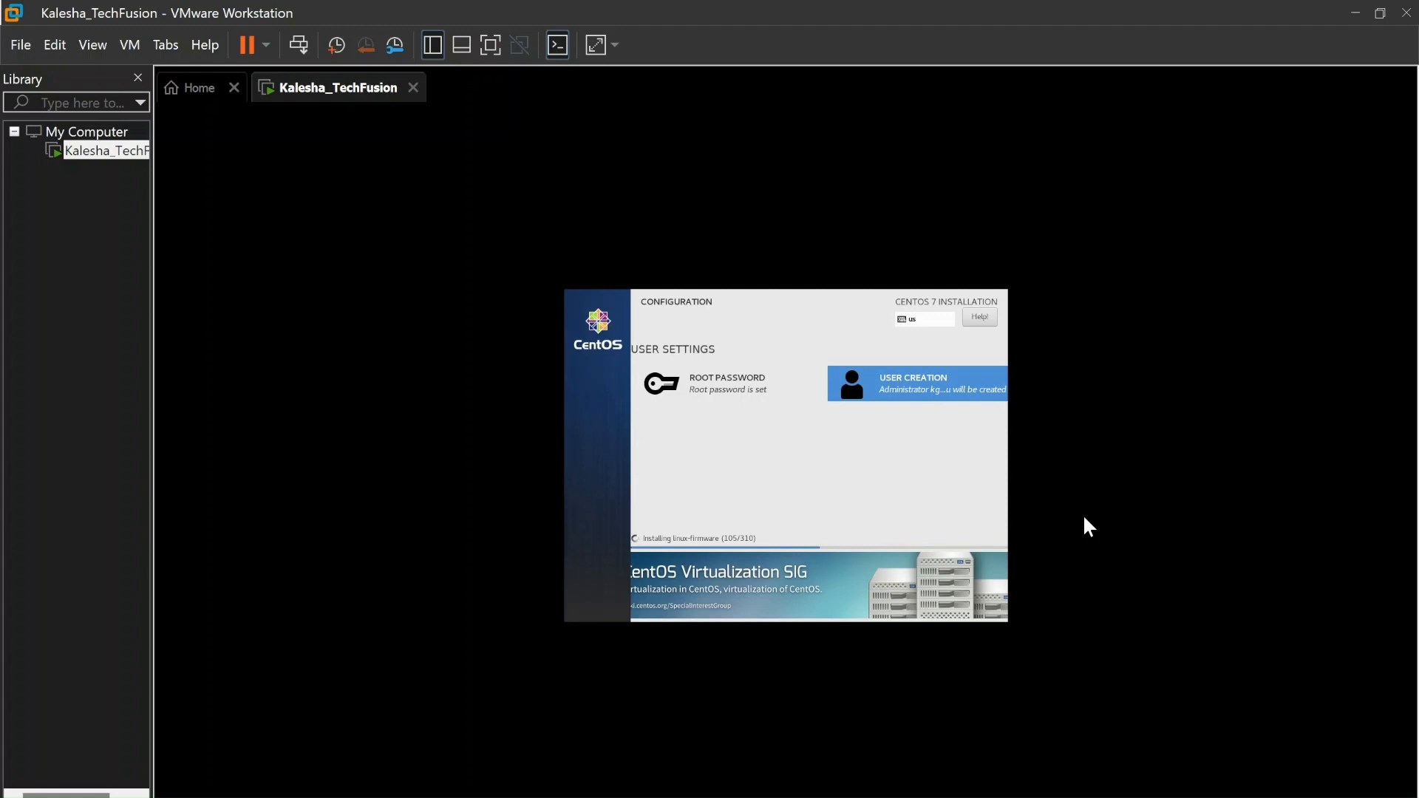
# Bring the VM window forward, then the Kalesha_TechFusion folder in File Explorer
pyautogui.click(1200, 715)
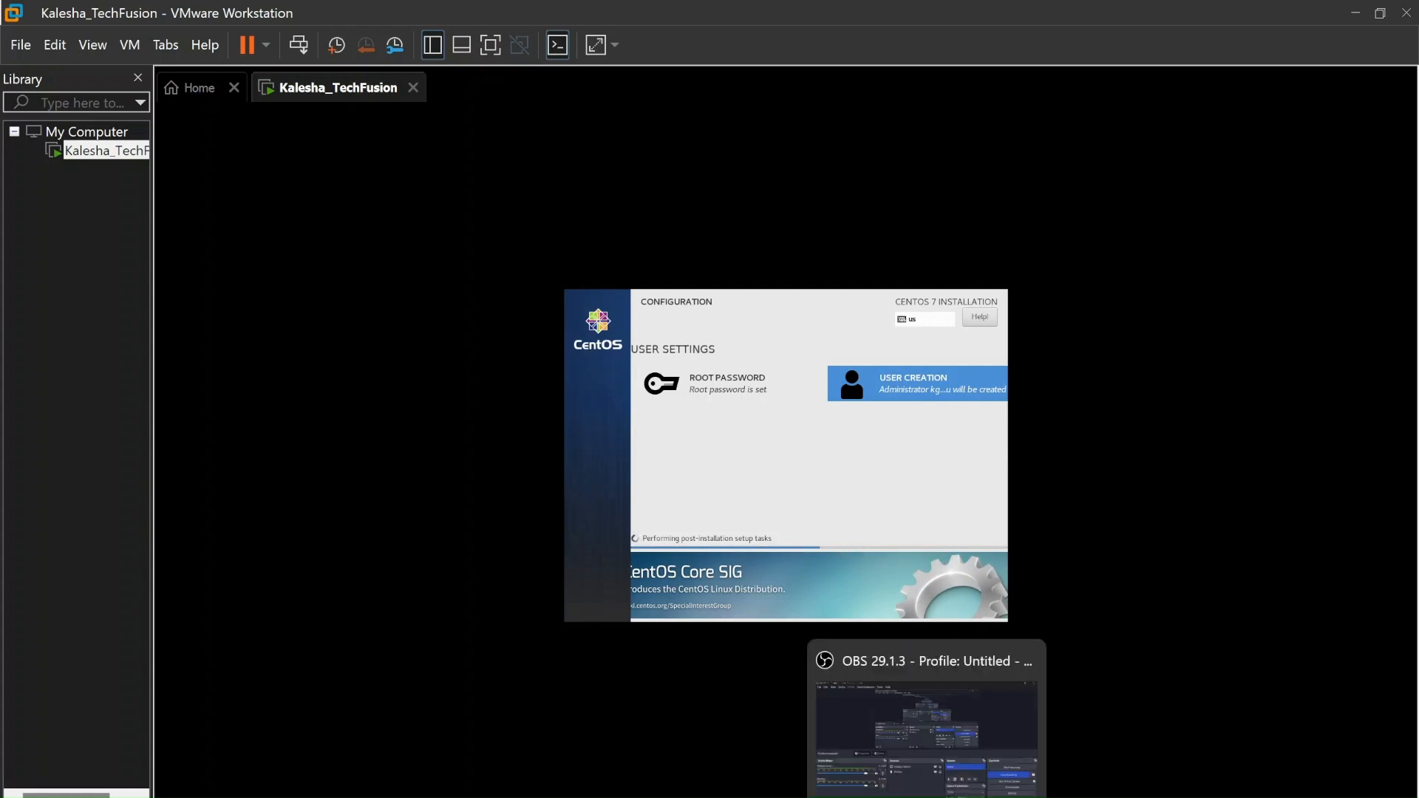
pyautogui.click(1073, 797)
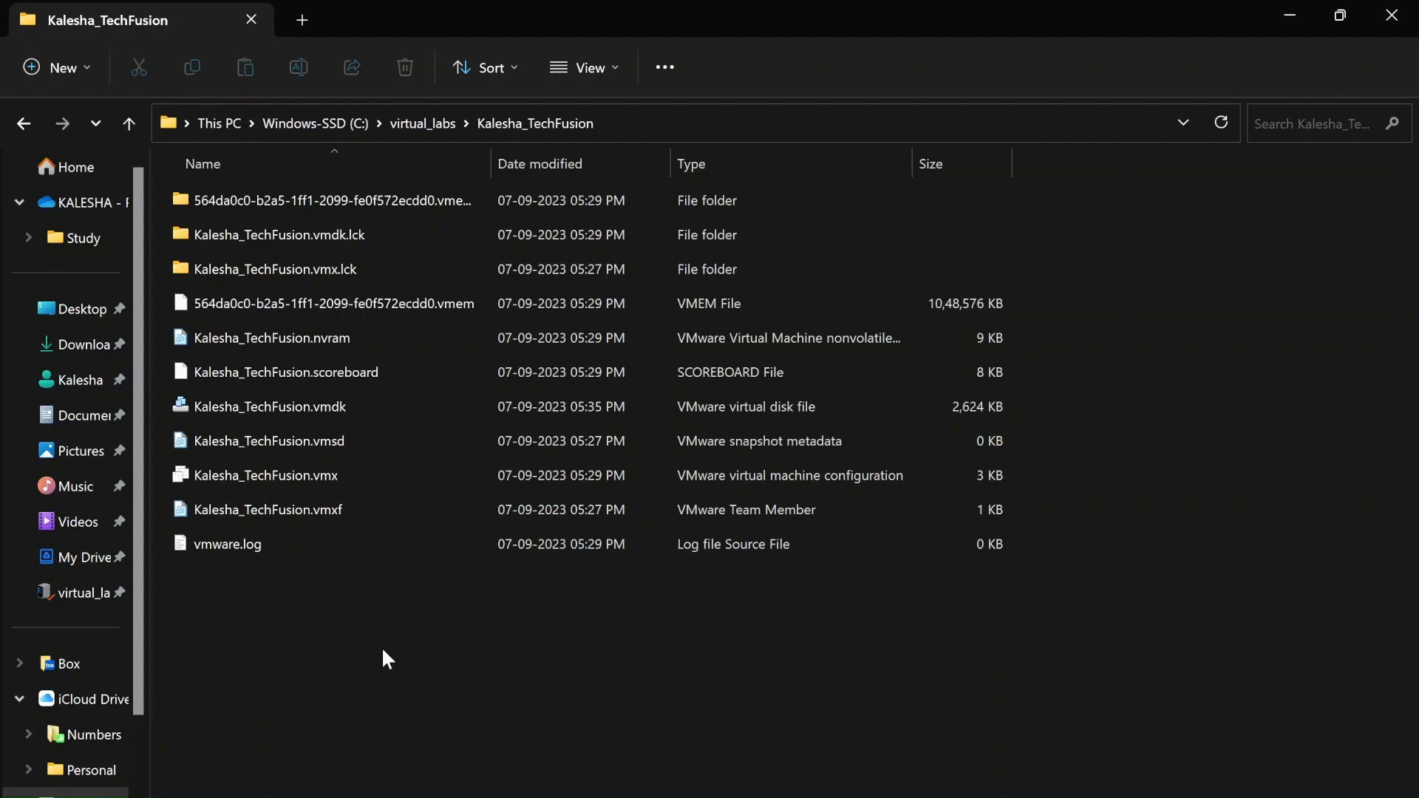
# Autofit the Name column, look over the .lck, .nvram, .vmdk, .vmx and .vmsd files, and open vmware.log
pyautogui.doubleClick(491, 161)
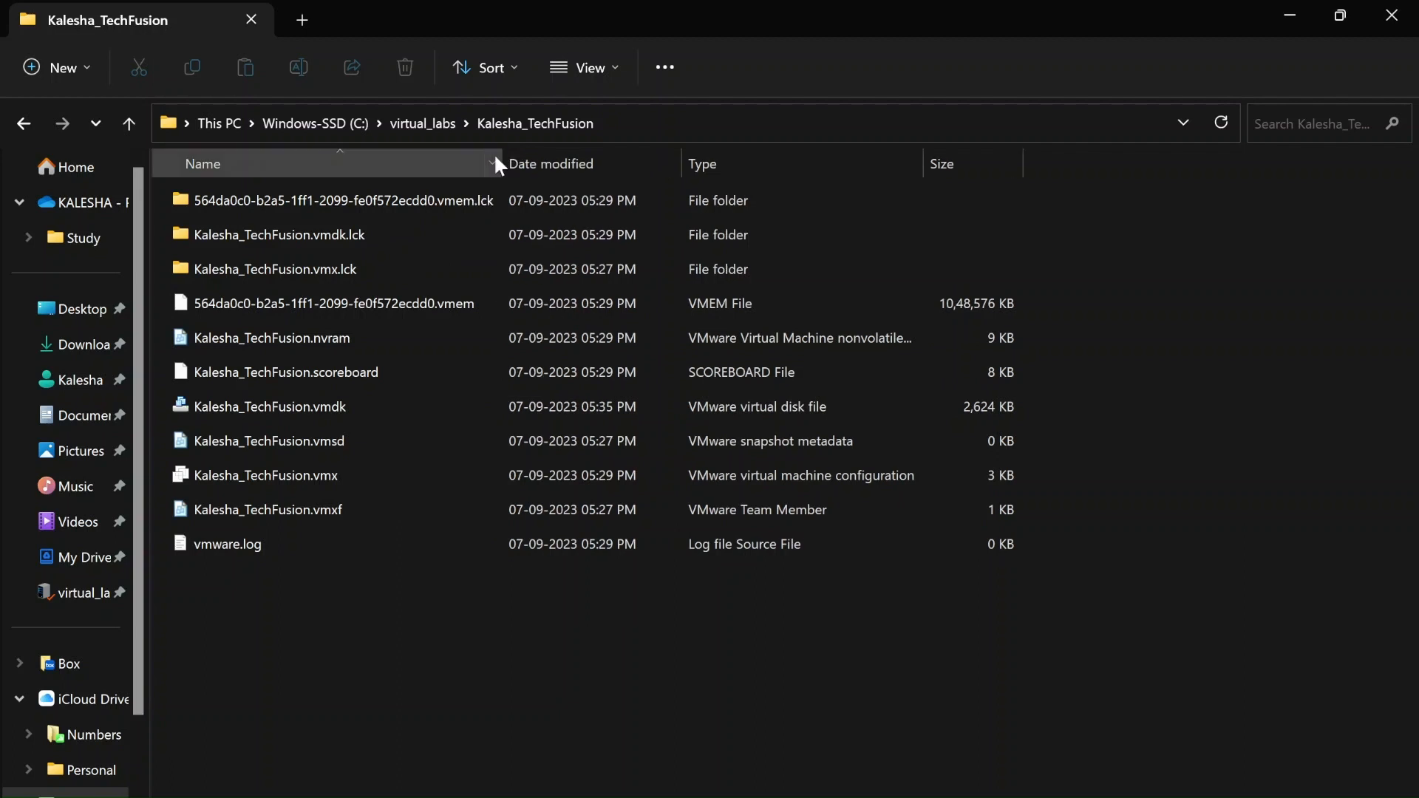
pyautogui.click(319, 236)
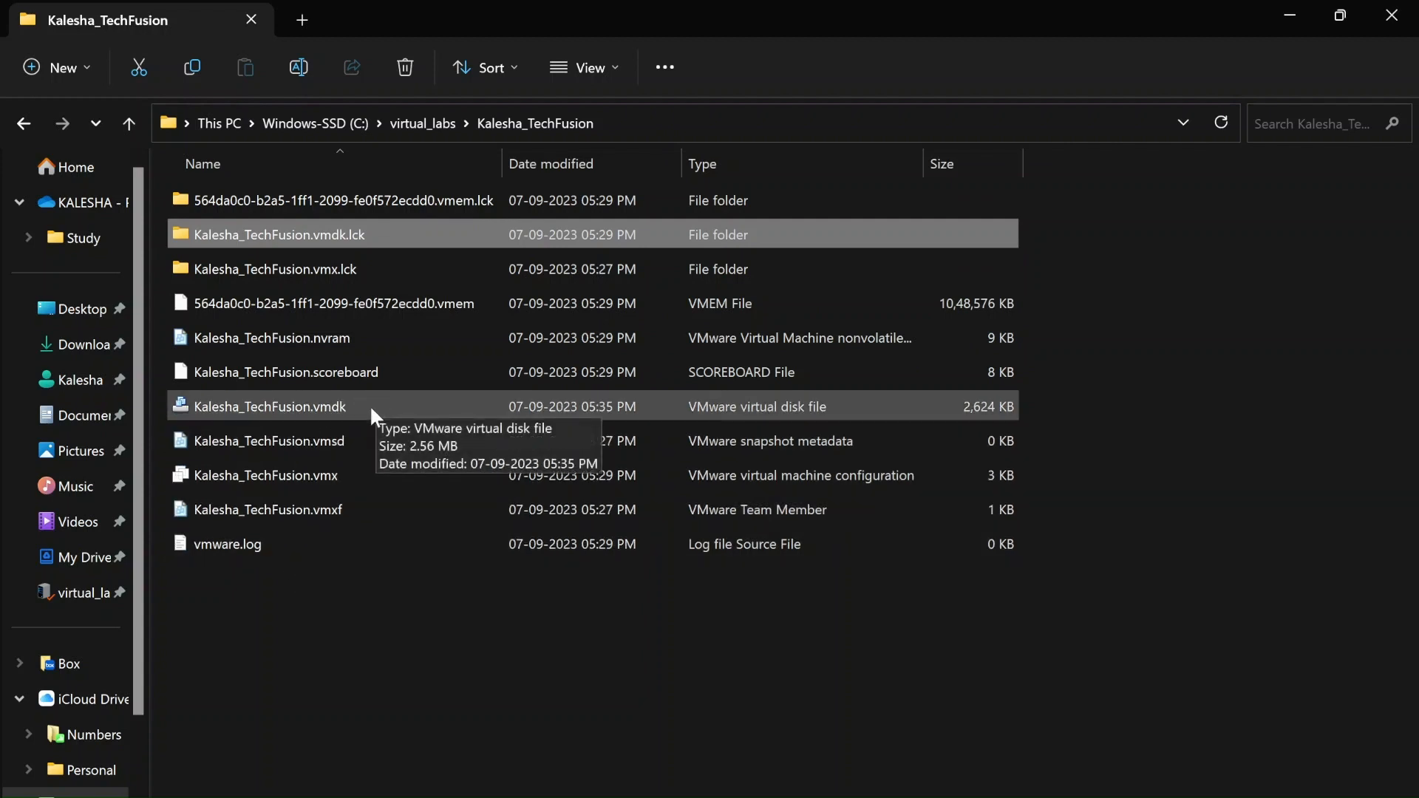
pyautogui.click(294, 338)
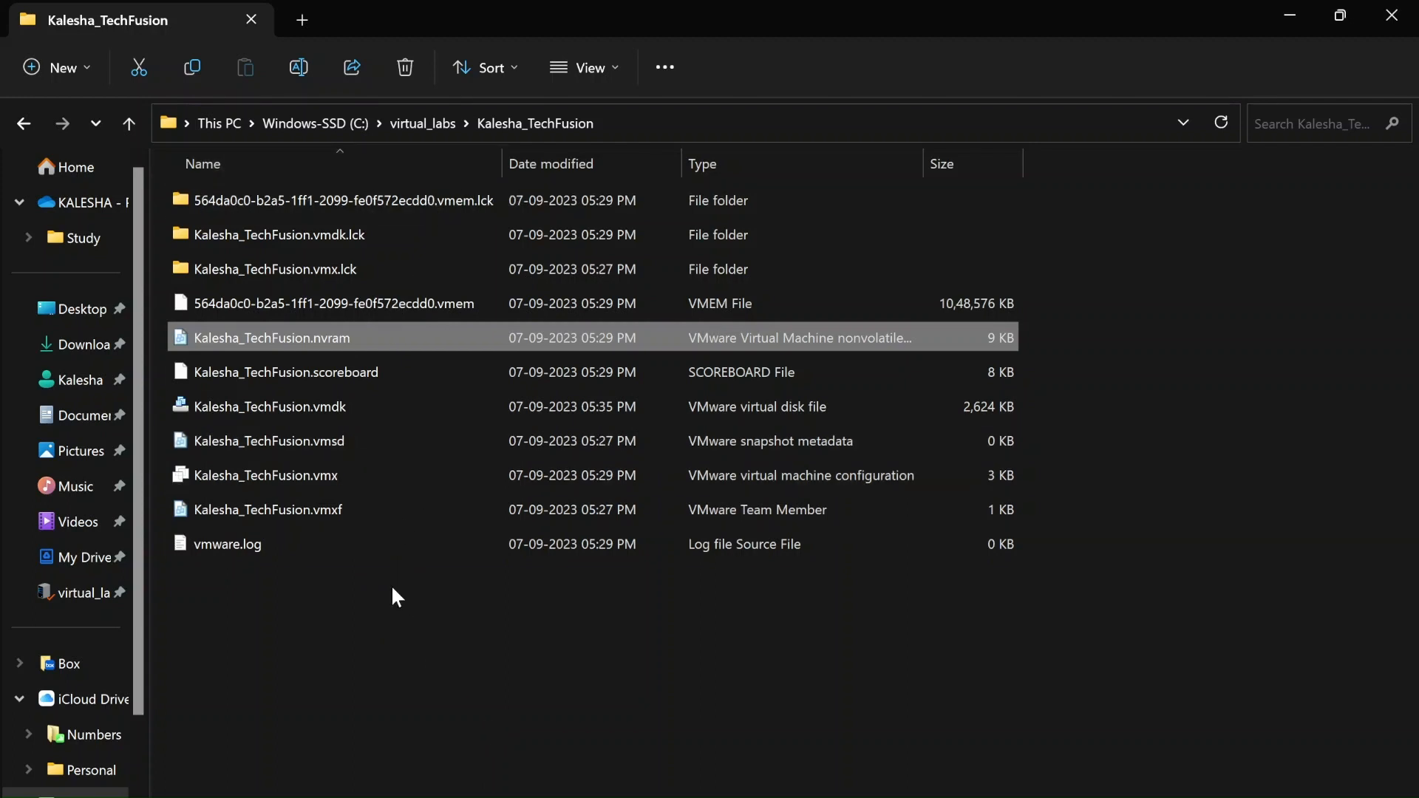
pyautogui.click(362, 414)
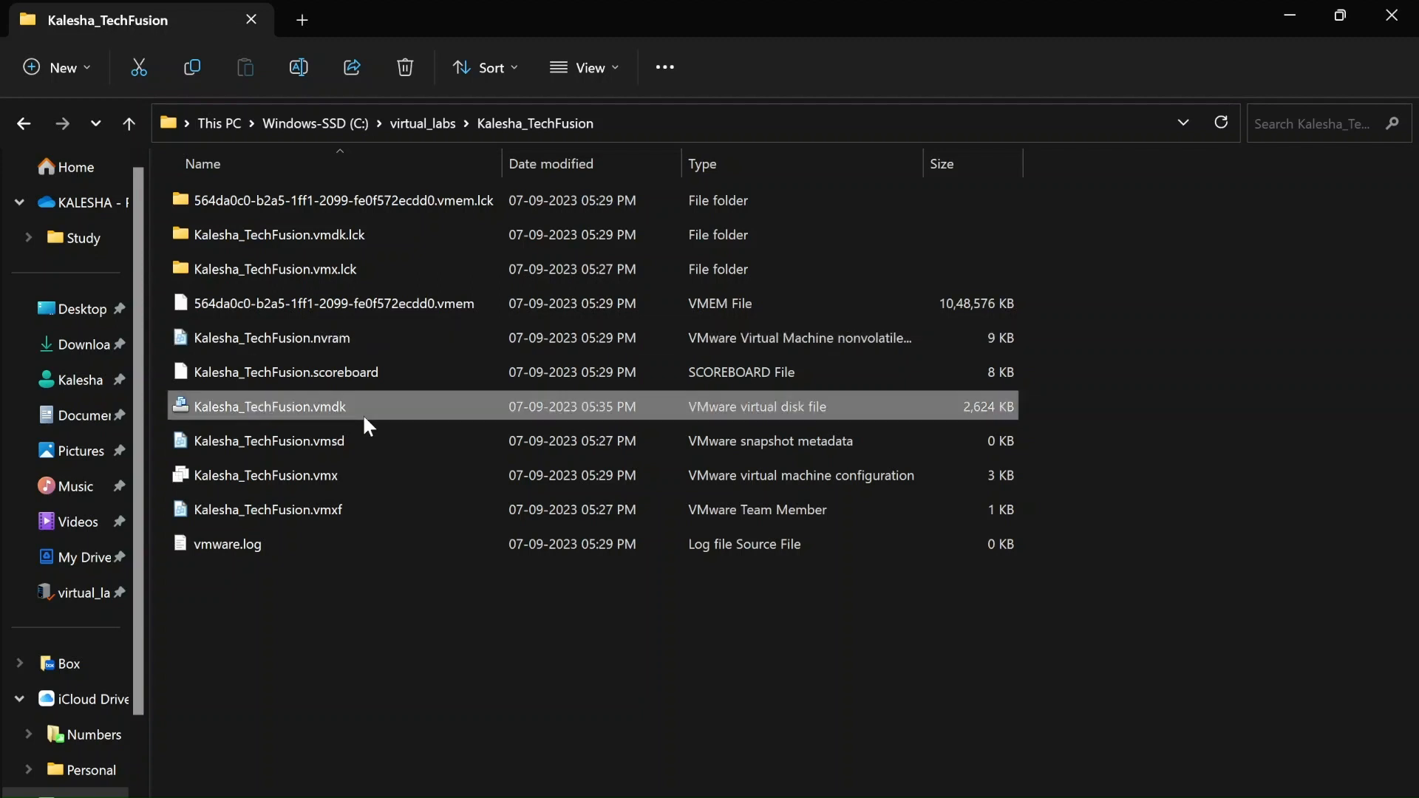
pyautogui.click(356, 337)
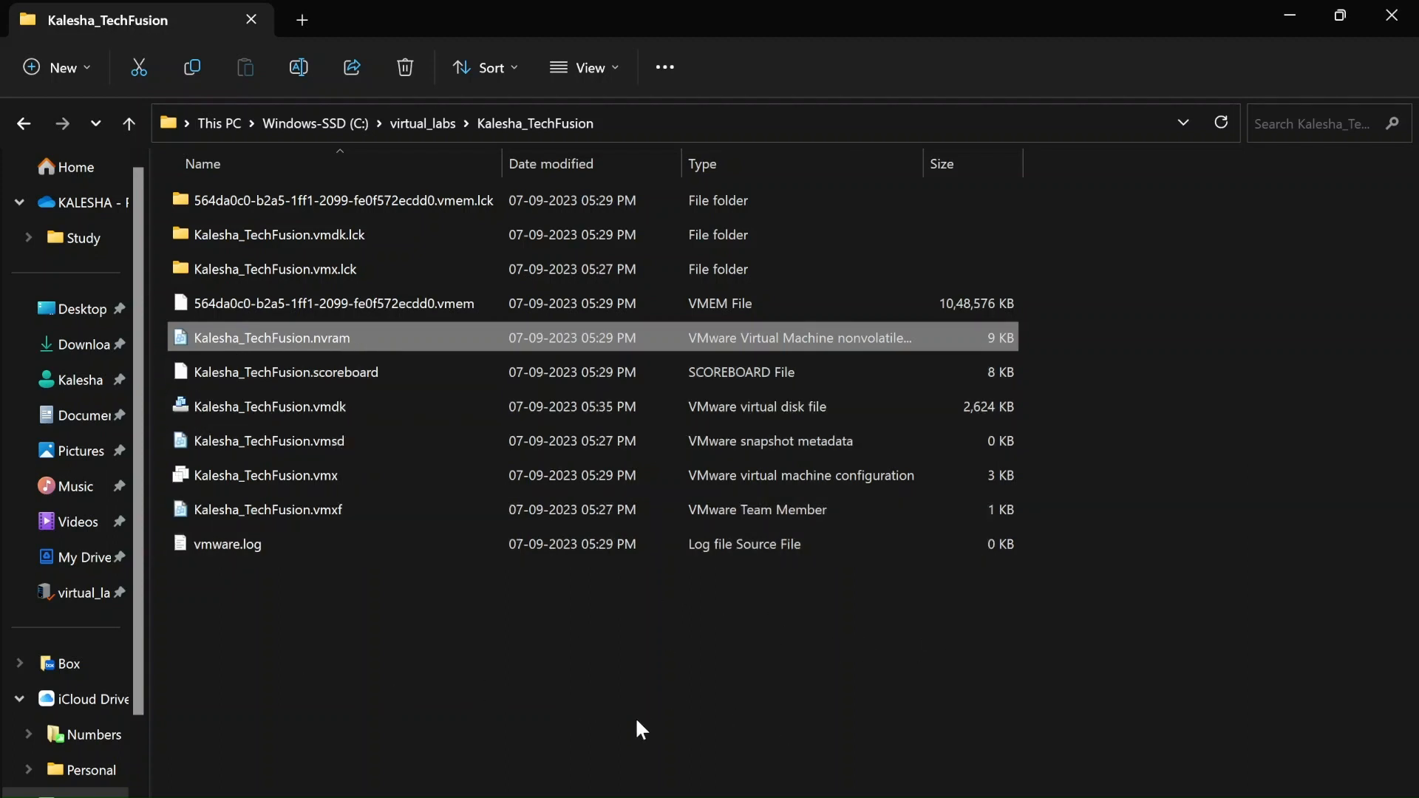
pyautogui.click(336, 476)
pyautogui.click(345, 436)
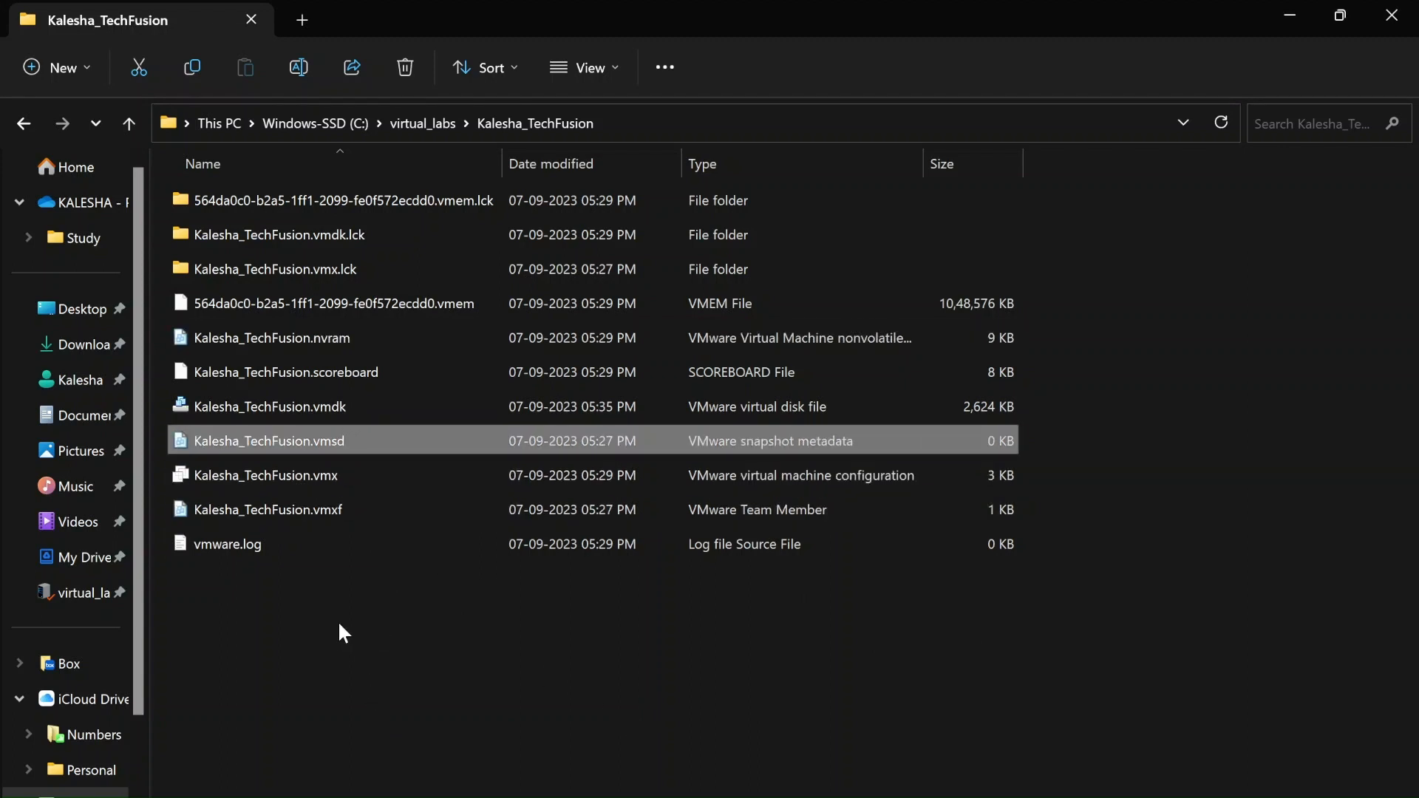
pyautogui.click(246, 547)
pyautogui.doubleClick(244, 545)
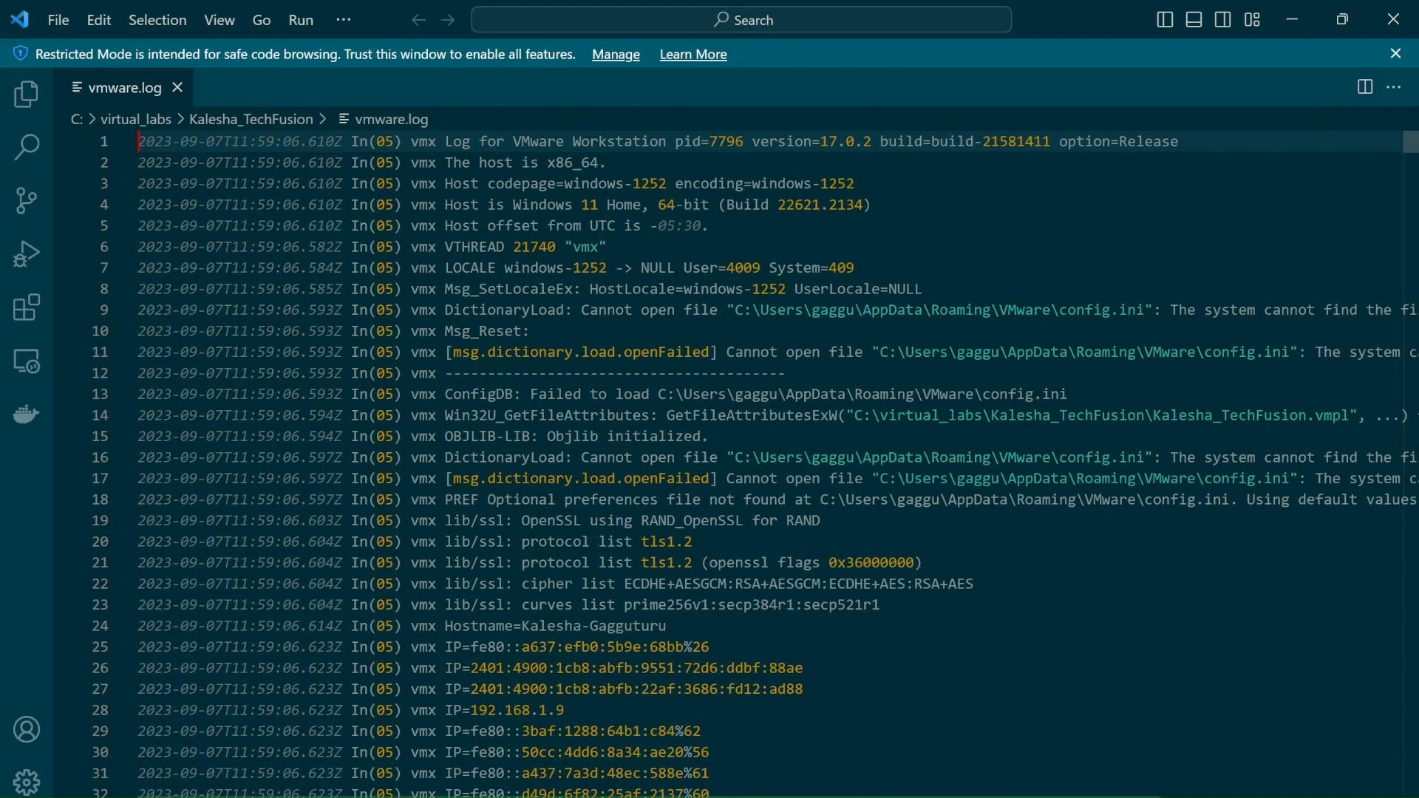
# Read through vmware.log from the UserLocale entry on line 8 down to its final line
pyautogui.click(923, 289)
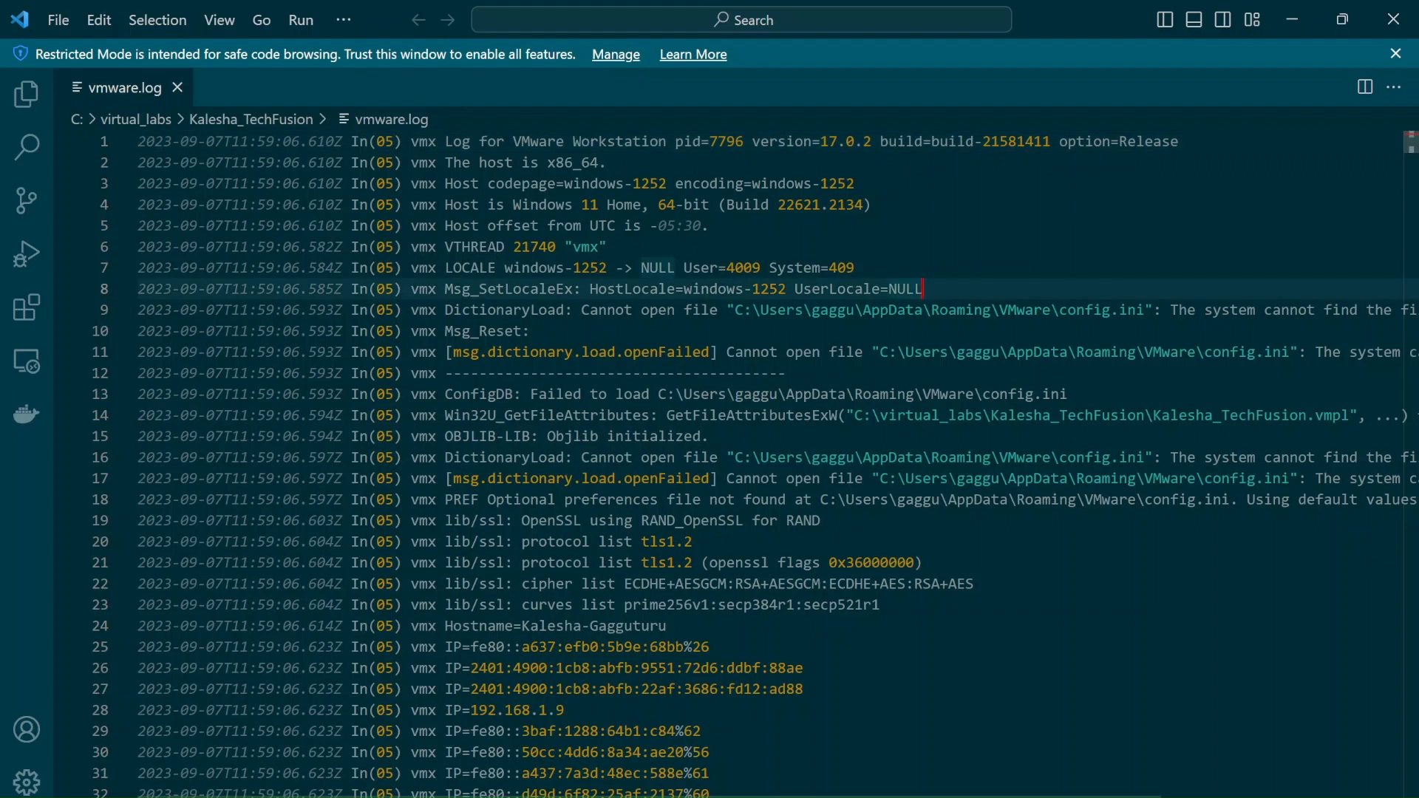
pyautogui.scroll(-2, 739, 464)
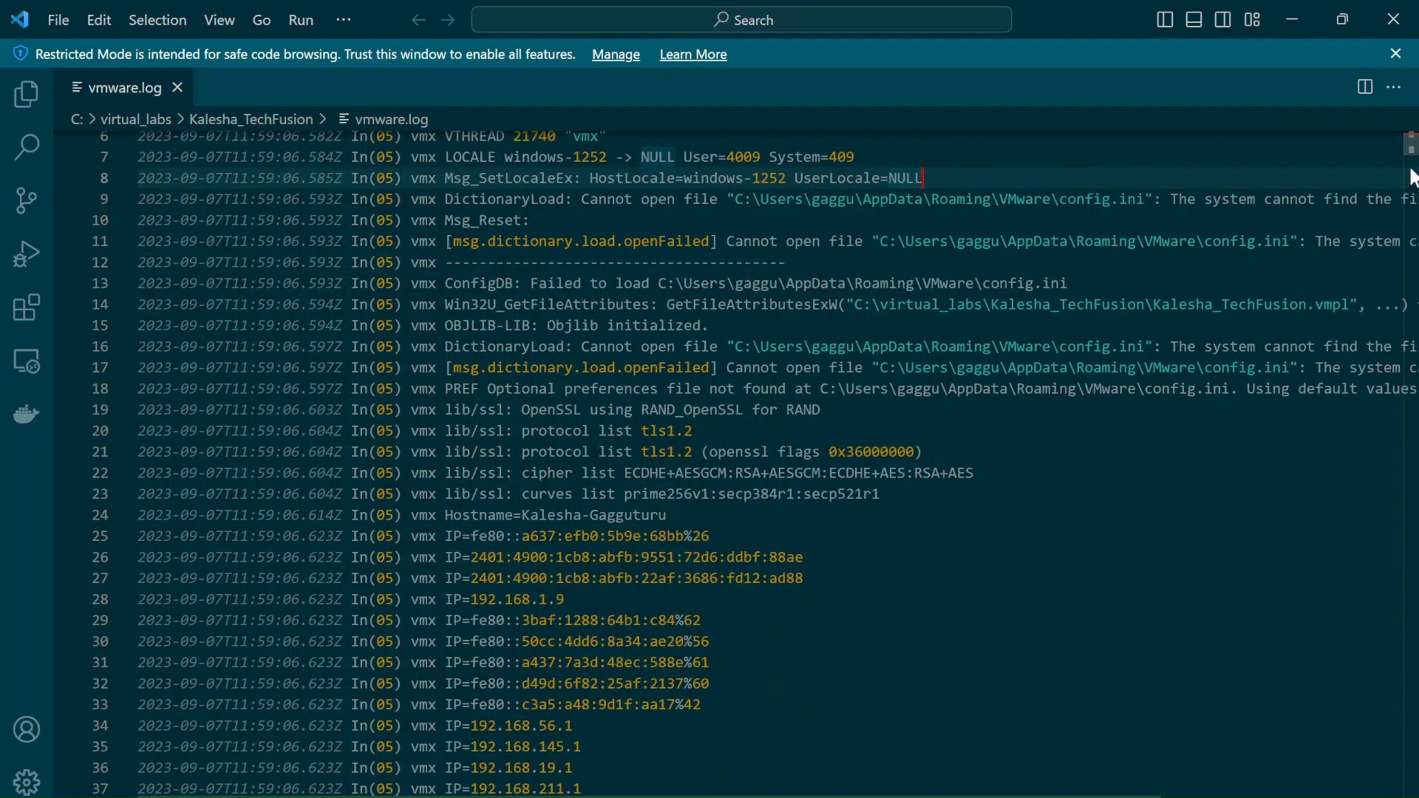
pyautogui.moveTo(1410, 144); pyautogui.dragTo(1402, 479)
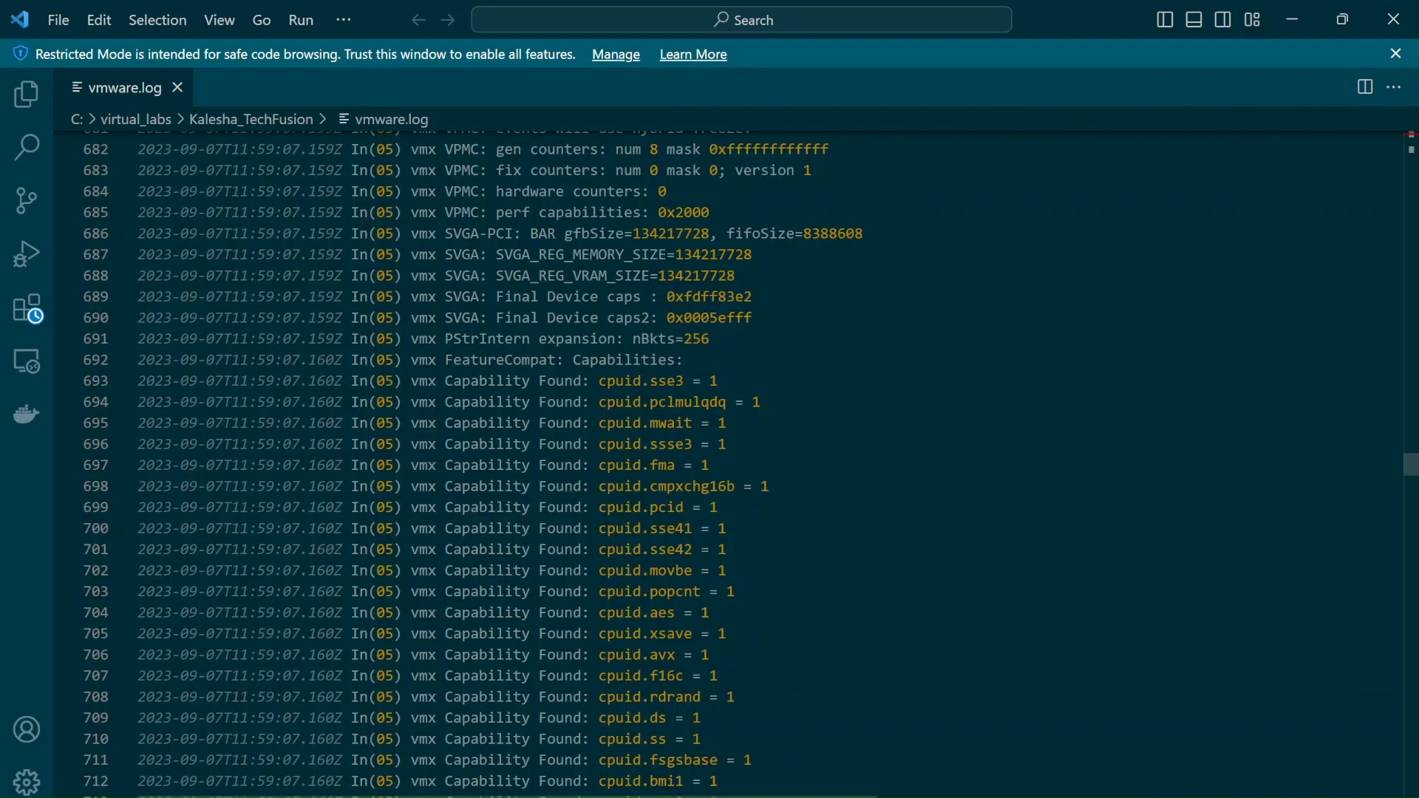
pyautogui.moveTo(1402, 479); pyautogui.dragTo(1414, 796)
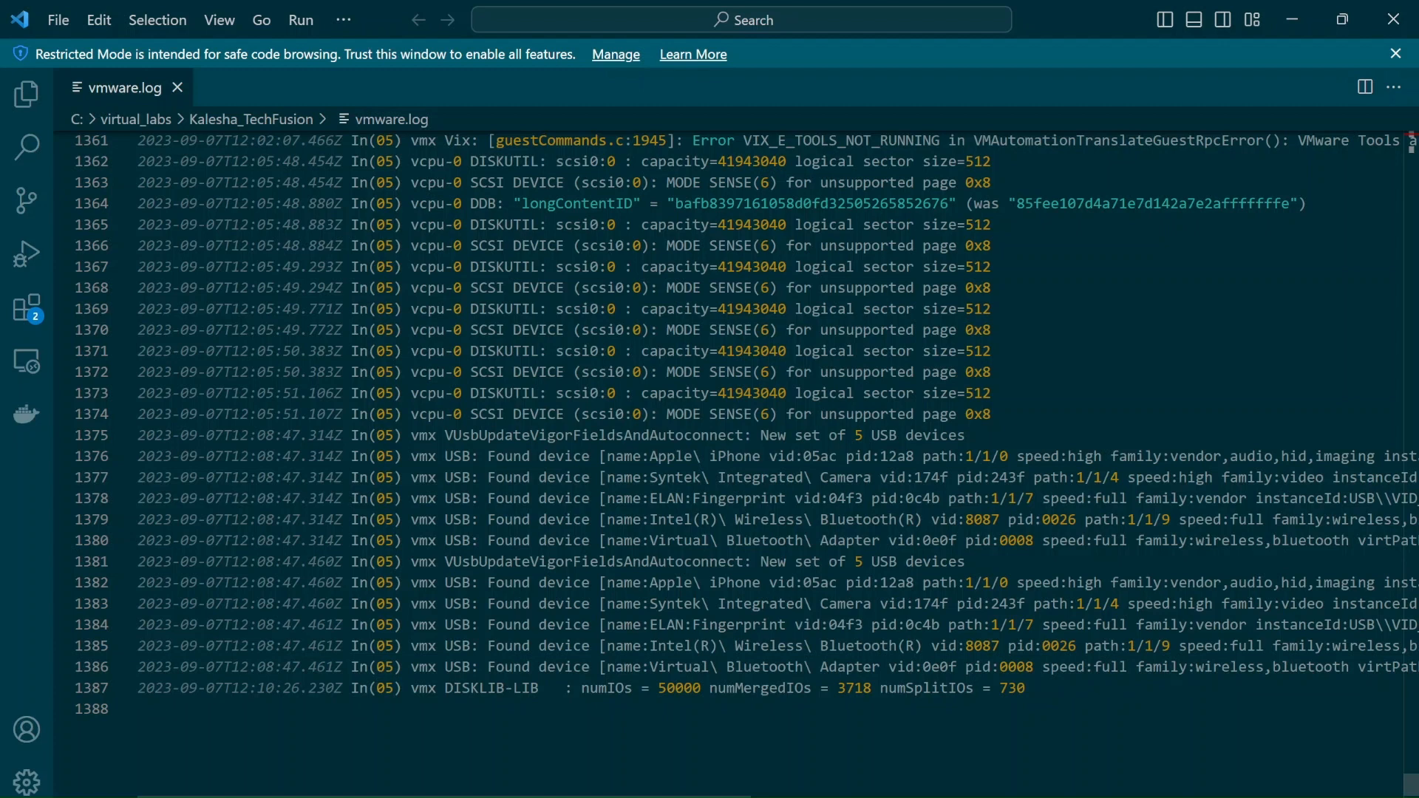
# Highlight the Apple iPhone USB device entry on line 1376, then close the log and Visual Studio Code
pyautogui.moveTo(410, 456); pyautogui.dragTo(1162, 477)
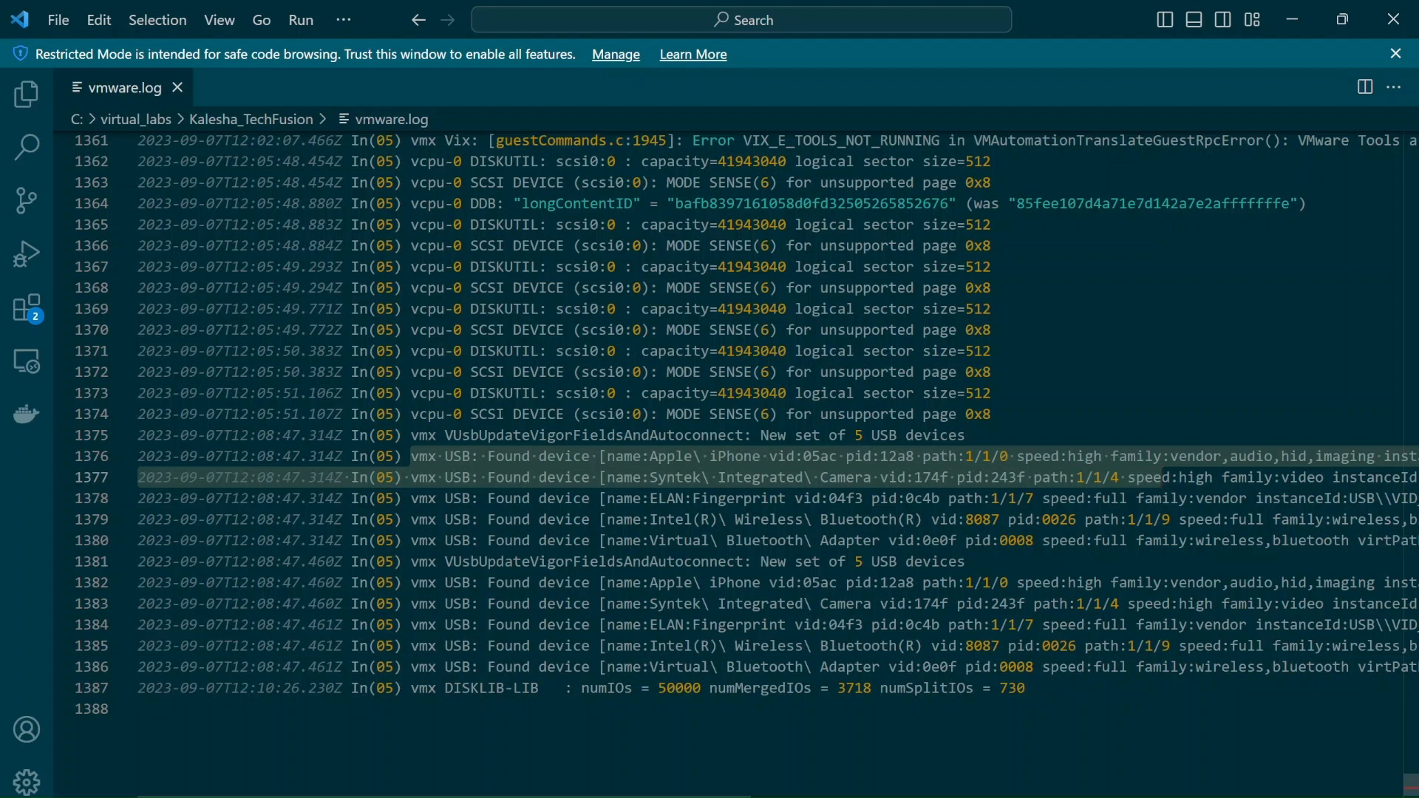
pyautogui.moveTo(444, 456); pyautogui.dragTo(846, 456)
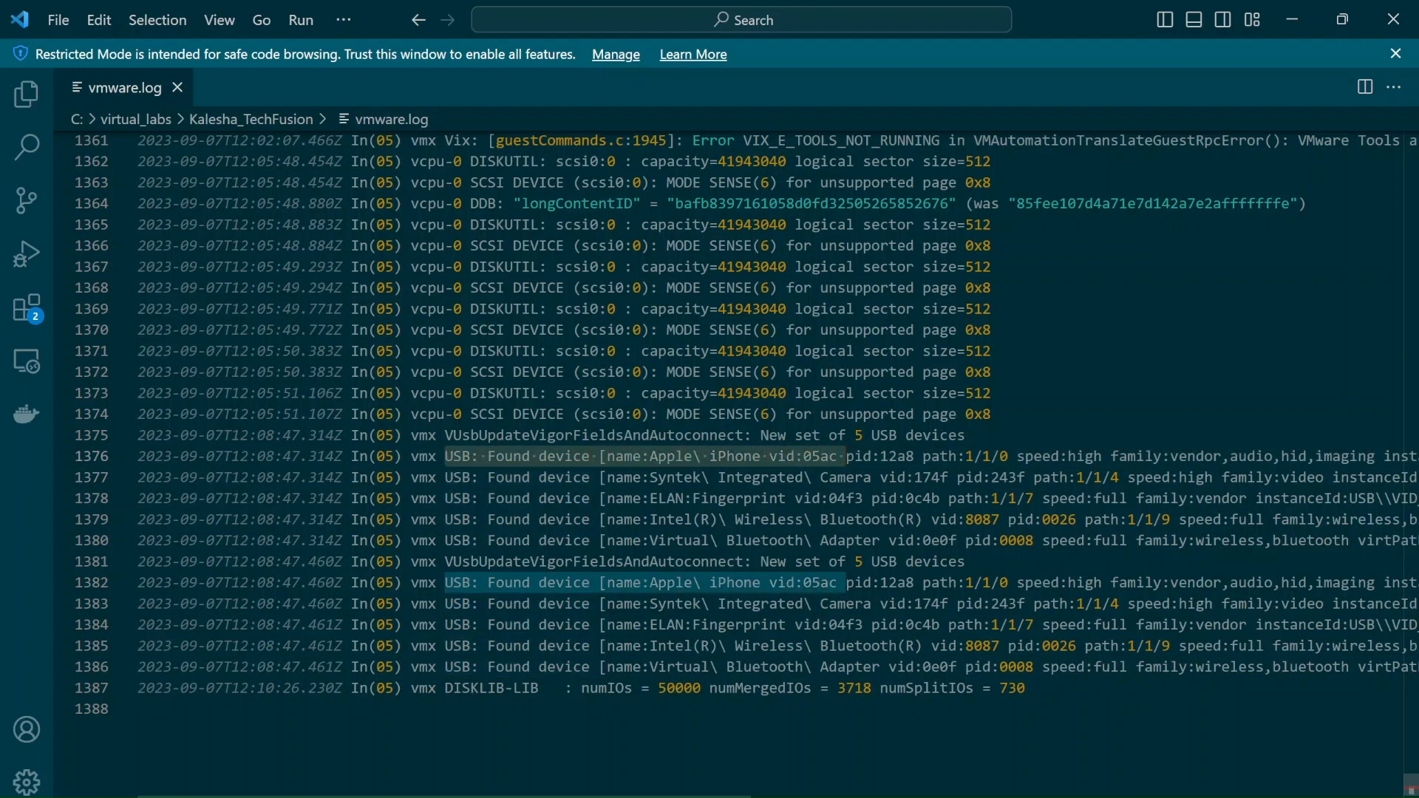
pyautogui.click(177, 87)
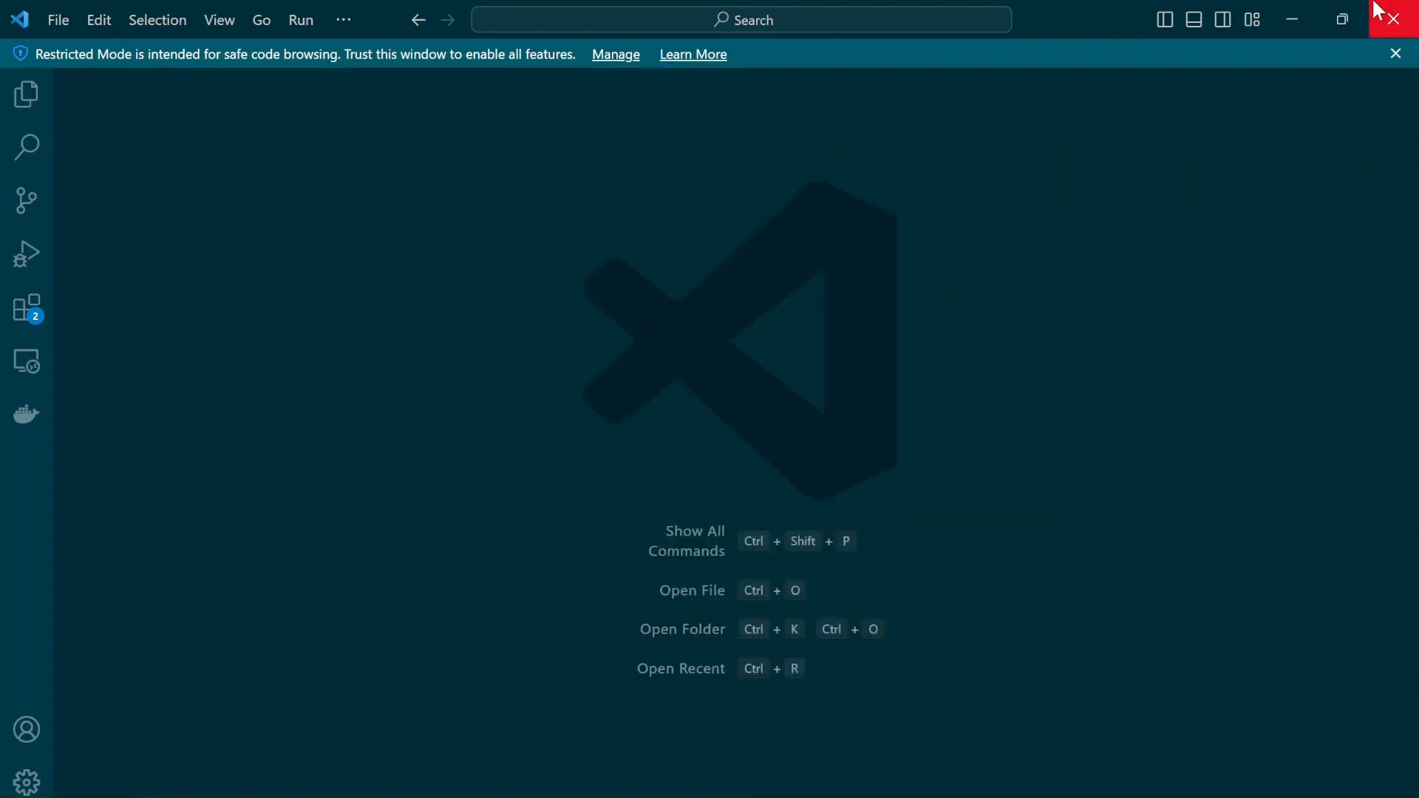
pyautogui.click(1379, 11)
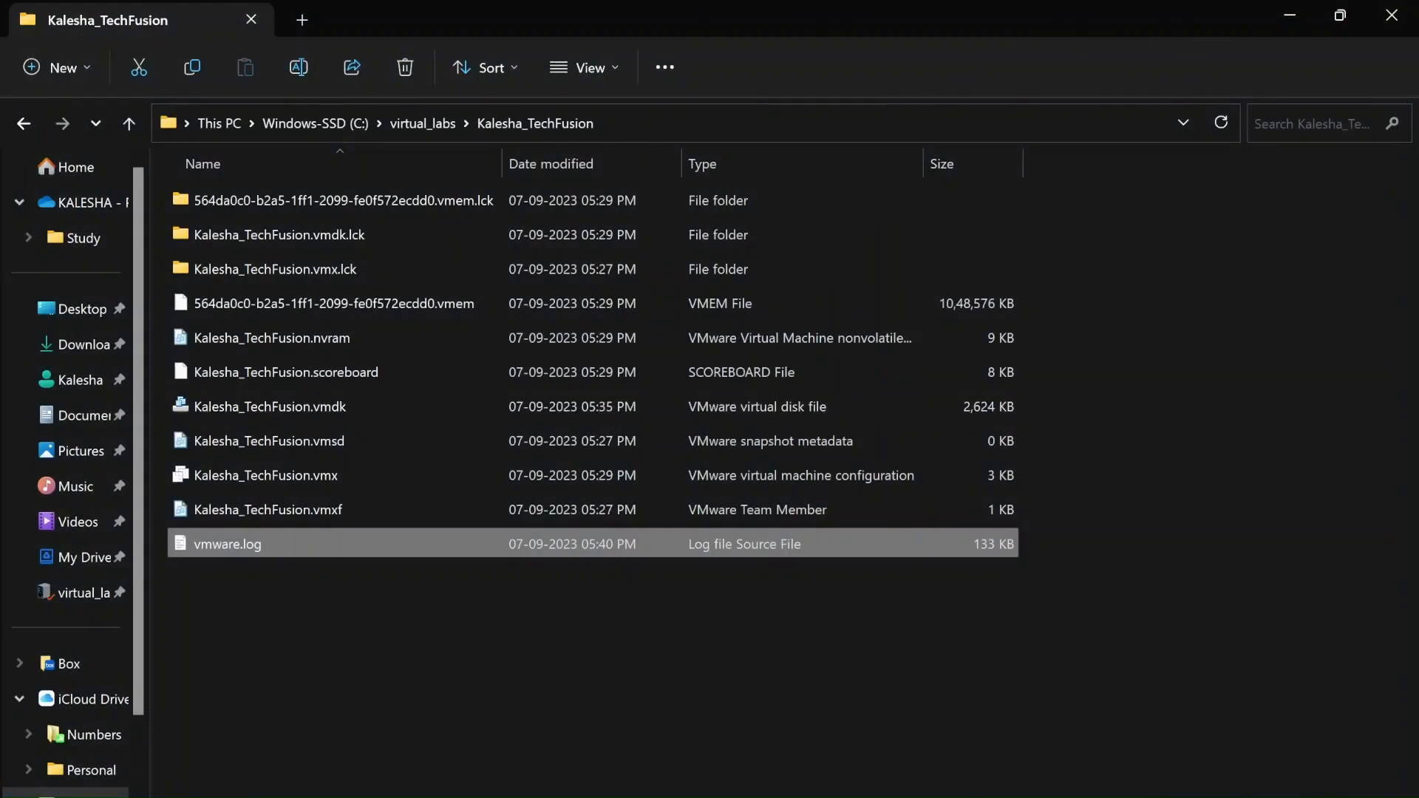
# Switch from File Explorer back to the Kalesha_TechFusion VM window in VMware Workstation
pyautogui.click(1102, 752)
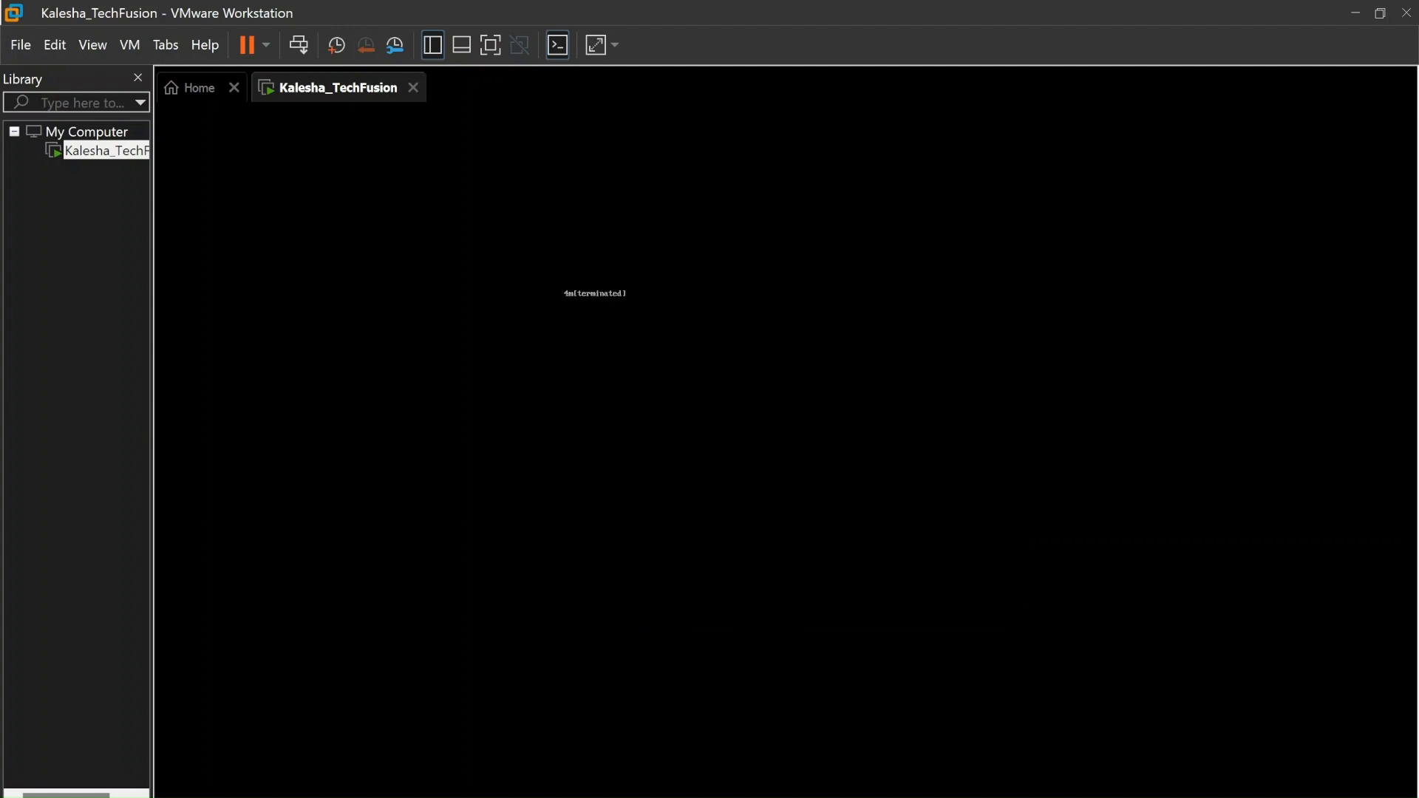
# Disconnect the CD/DVD (IDE) drive via VM > Removable Devices, answer the lock warning, and dismiss the ide1:0 error
pyautogui.click(57, 44)
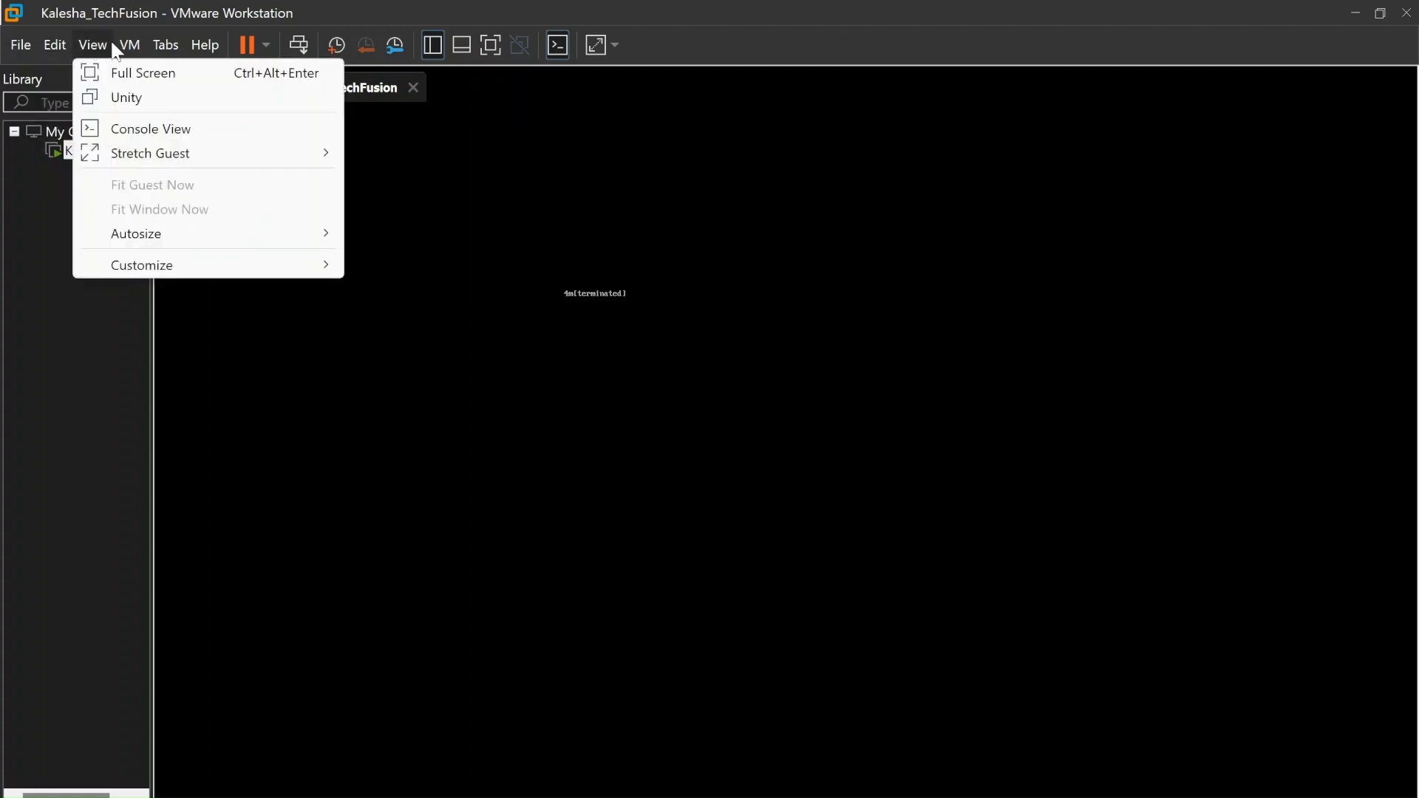
pyautogui.moveTo(132, 47)
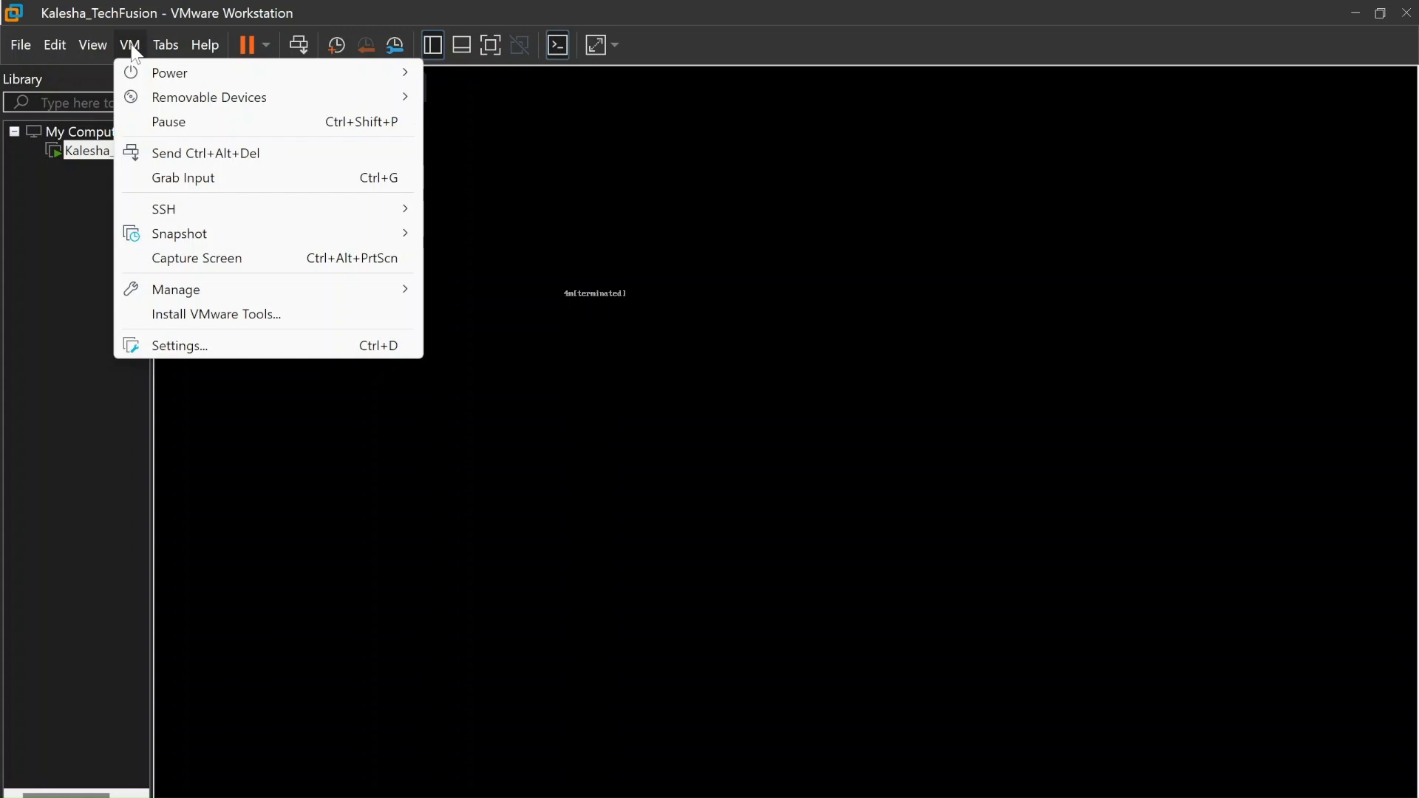
pyautogui.moveTo(247, 105)
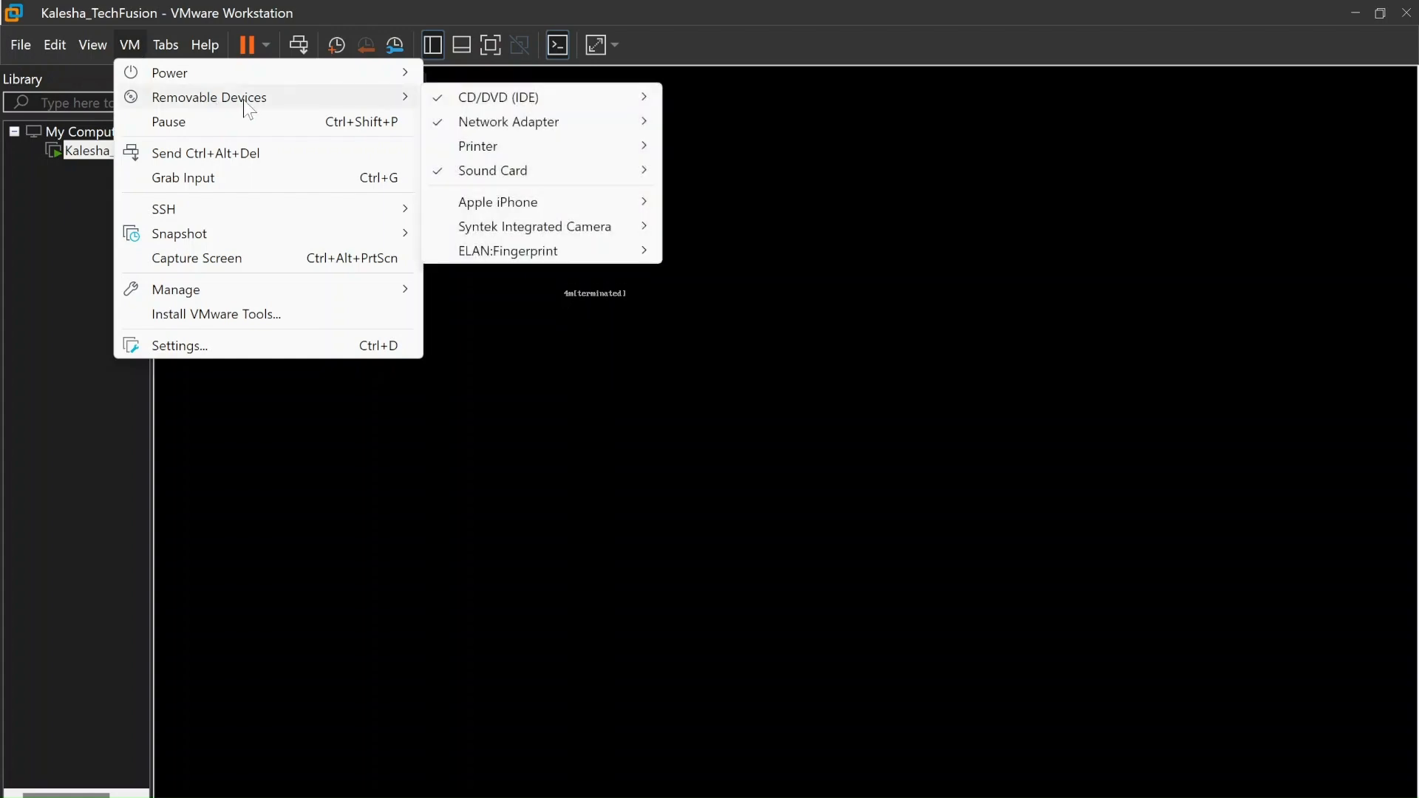
pyautogui.moveTo(555, 105)
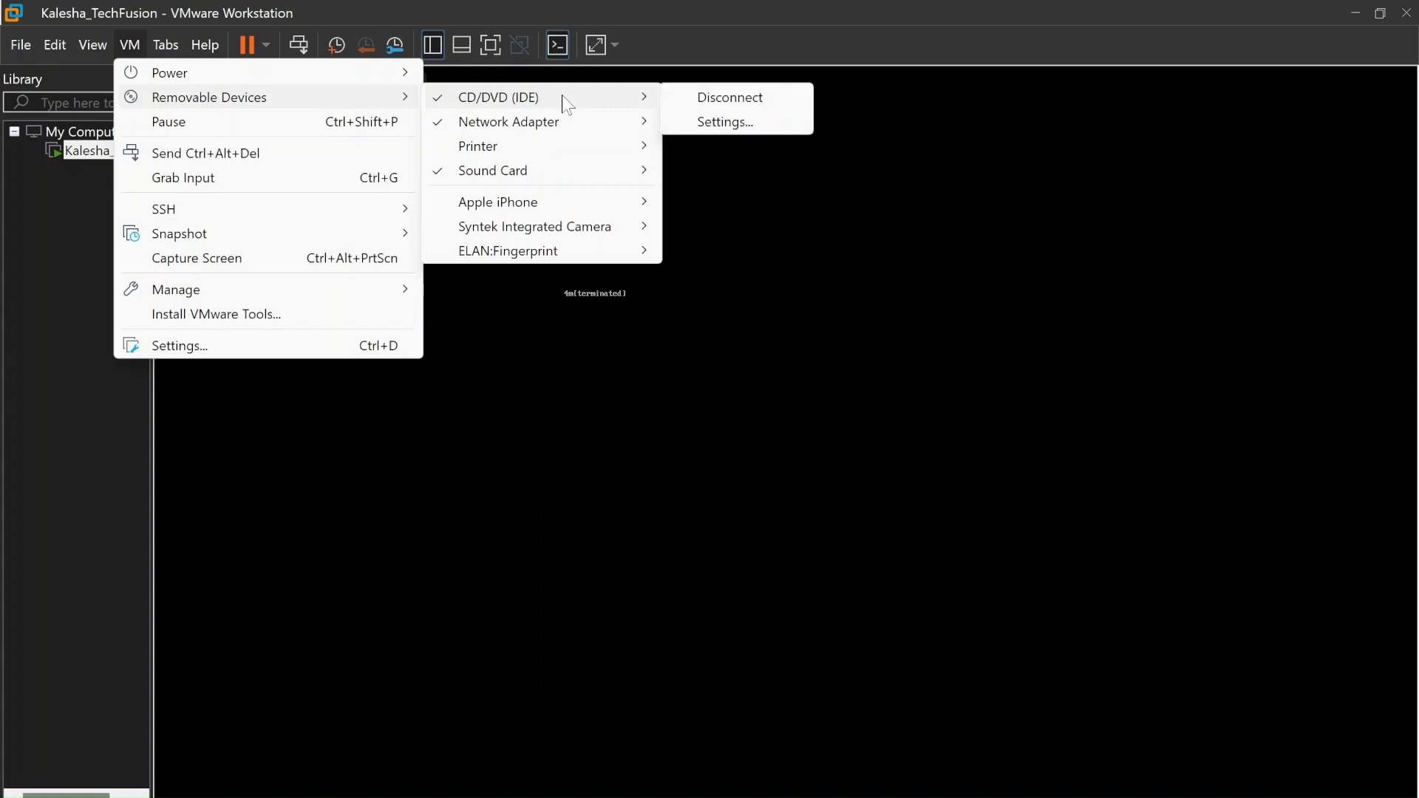
pyautogui.click(745, 100)
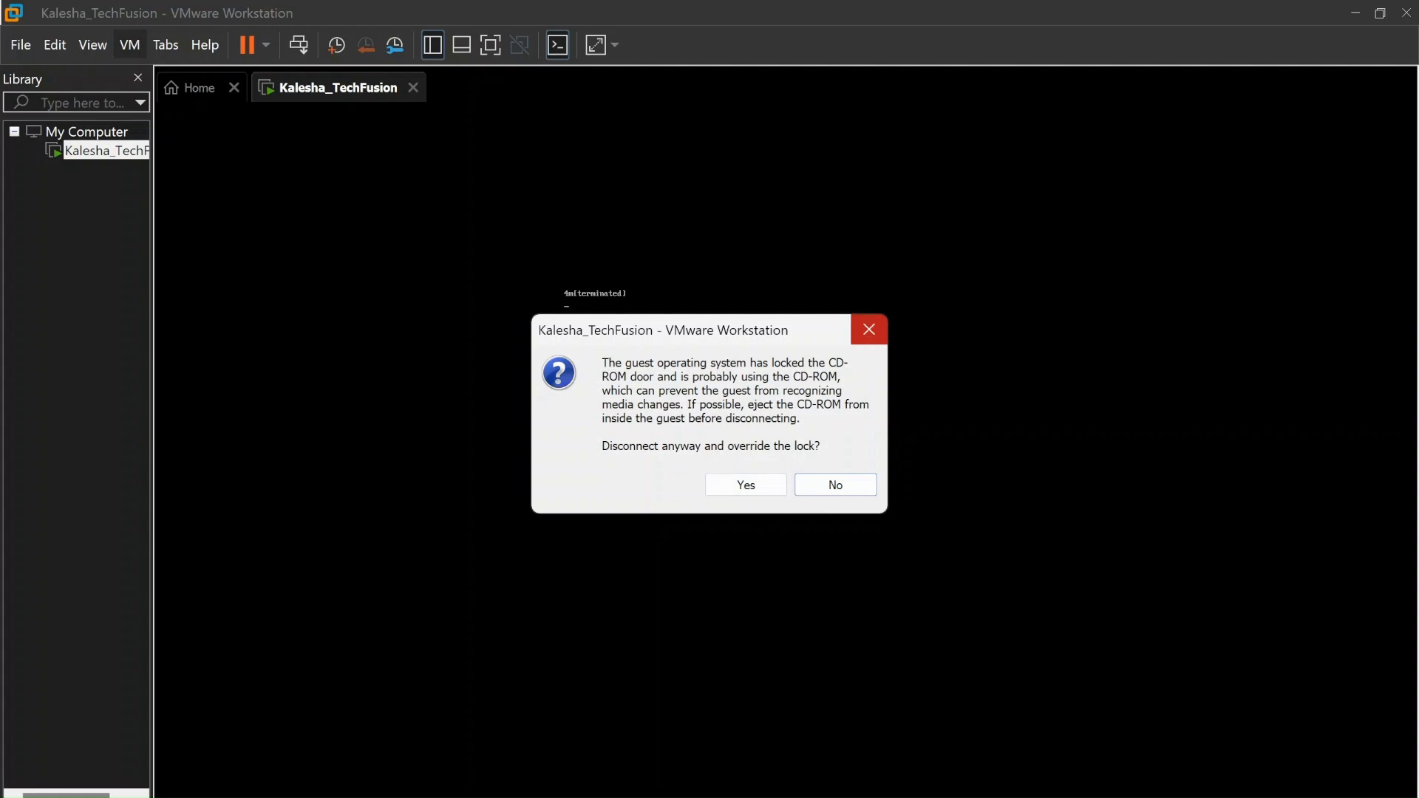
pyautogui.click(835, 484)
pyautogui.click(826, 452)
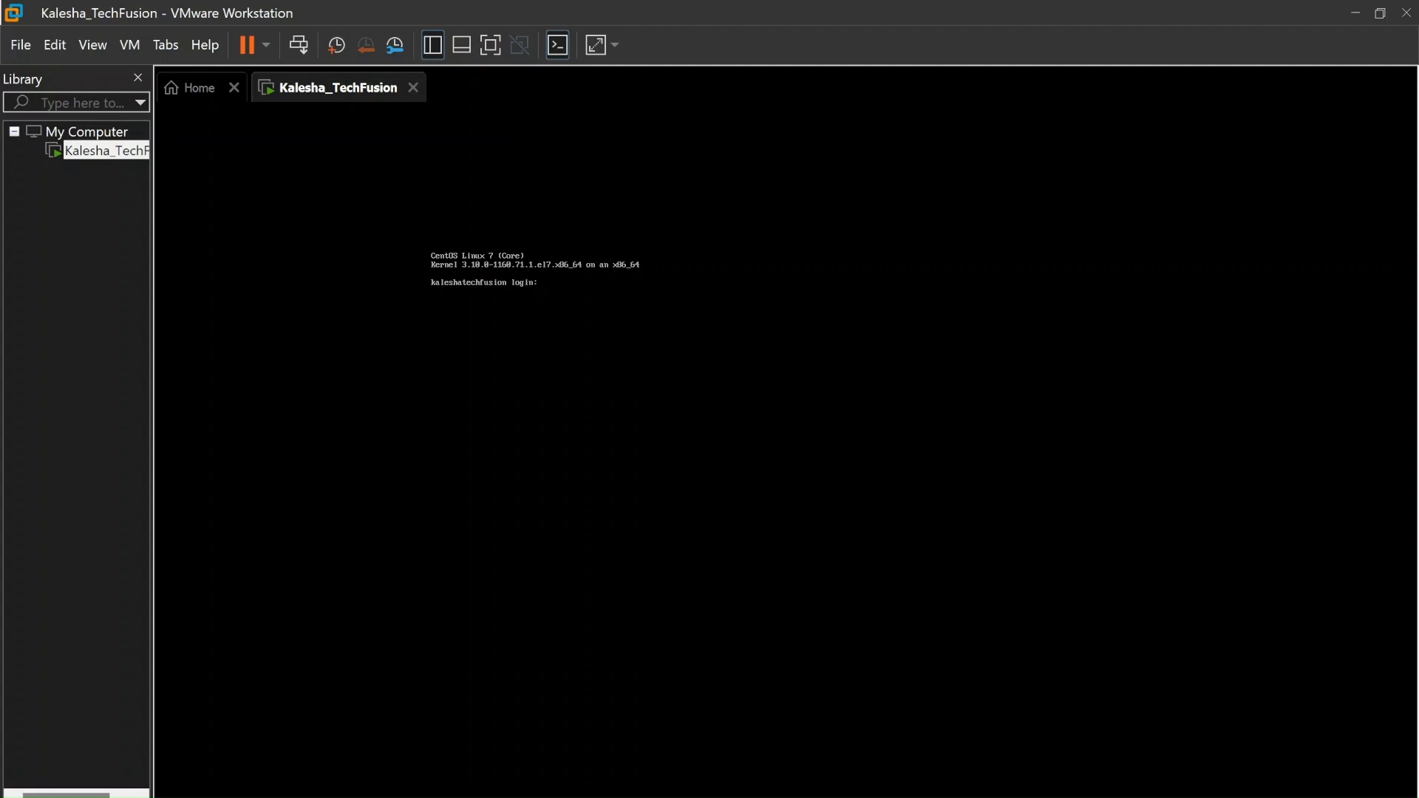
# Log in at the CentOS console and run pwd and ls
pyautogui.write('gagguturu')
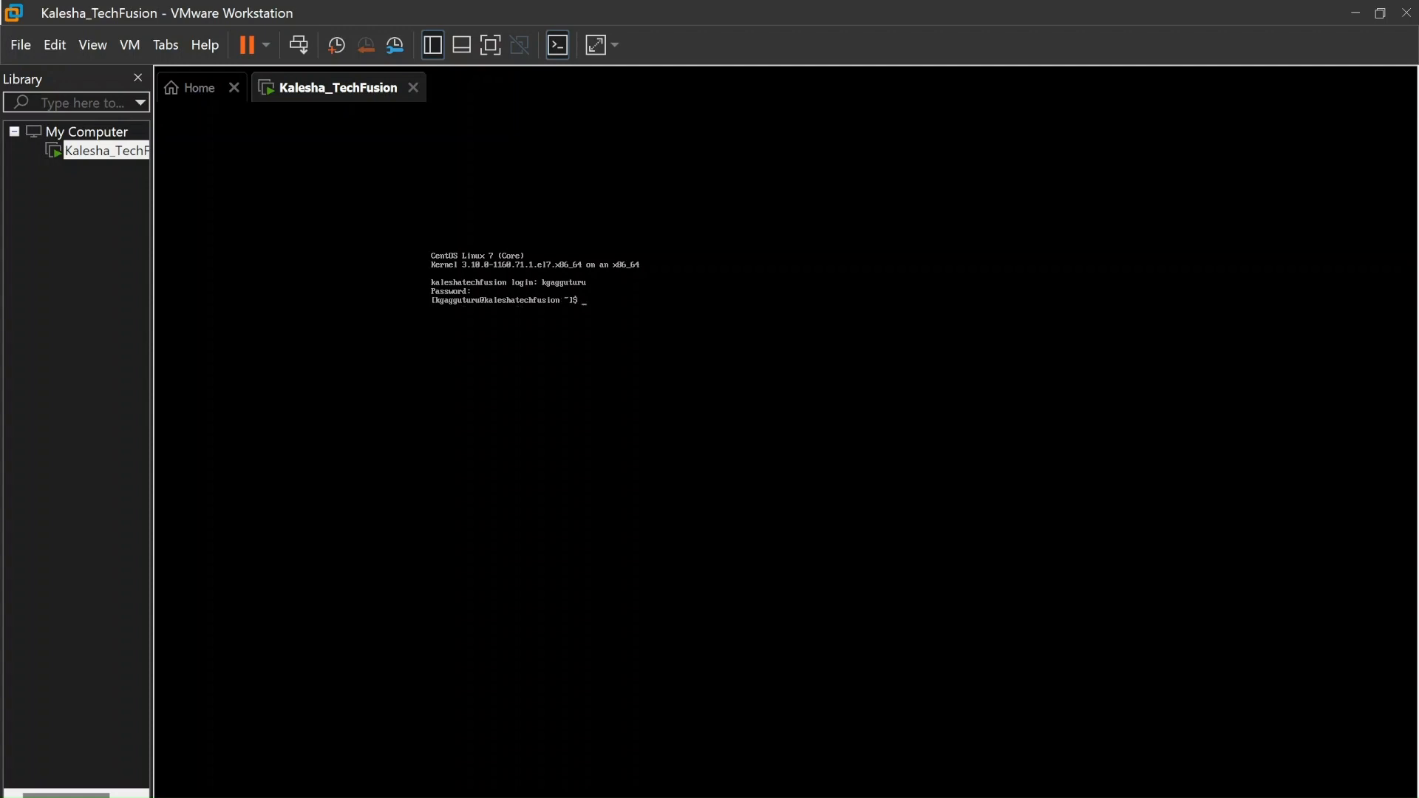
pyautogui.write('pwd')
pyautogui.press('Return')
pyautogui.write('l')
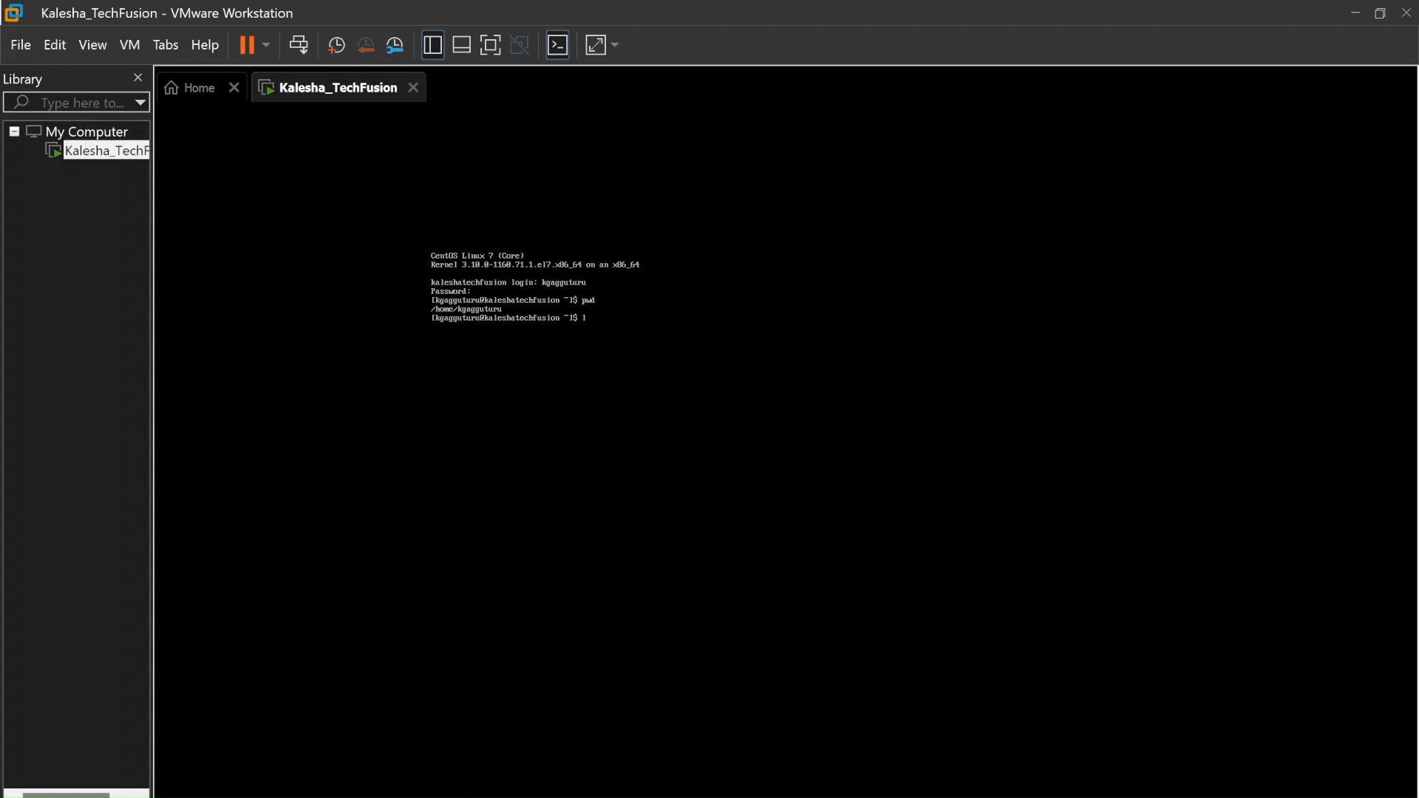
pyautogui.write('s')
pyautogui.press('Return')
# Run whoami and cat /etc/*release* to show the user and CentOS Linux 7.9.2009 release
pyautogui.write('whoami')
pyautogui.press('Return')
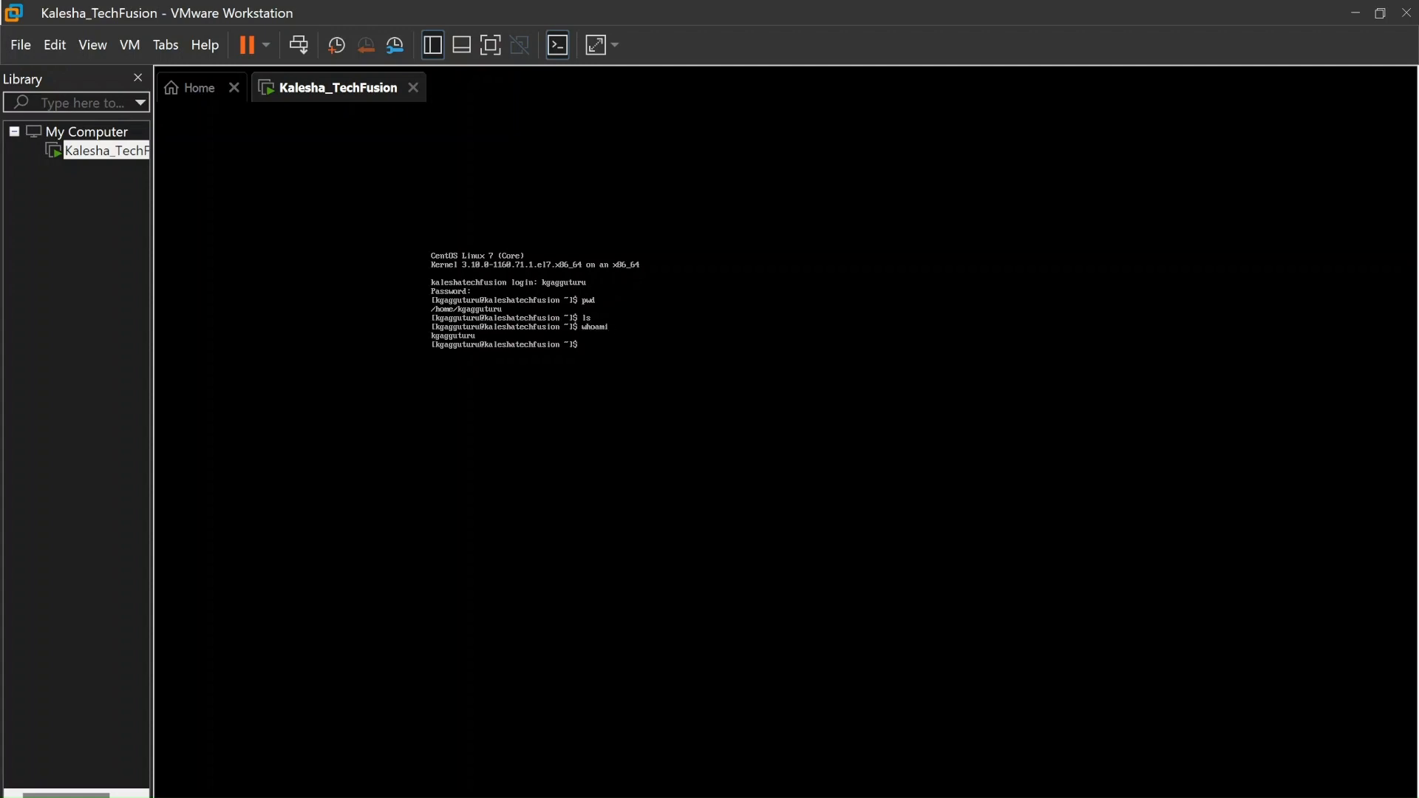
pyautogui.write('catr')
pyautogui.write(' /etc')
pyautogui.write('/*releas')
pyautogui.write('e*')
pyautogui.press('Return')
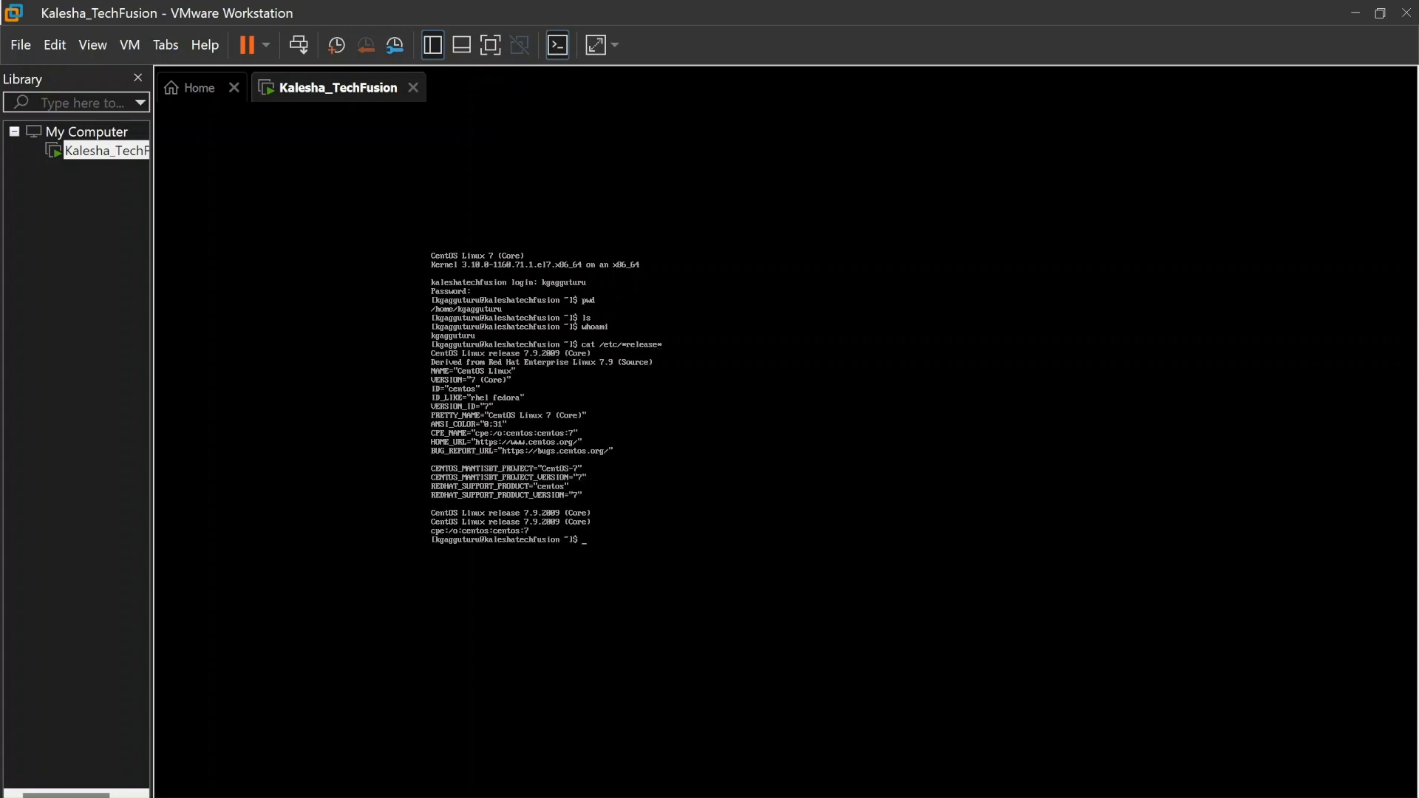